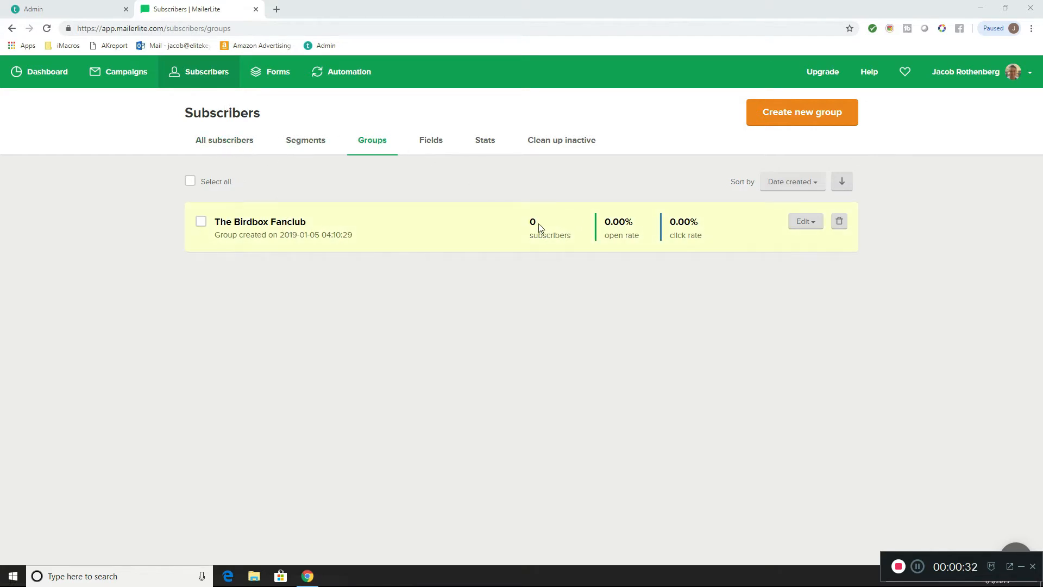
- Open The Birdbox Fanclub group and view the options for adding new subscribers to it
left_click(262, 223)
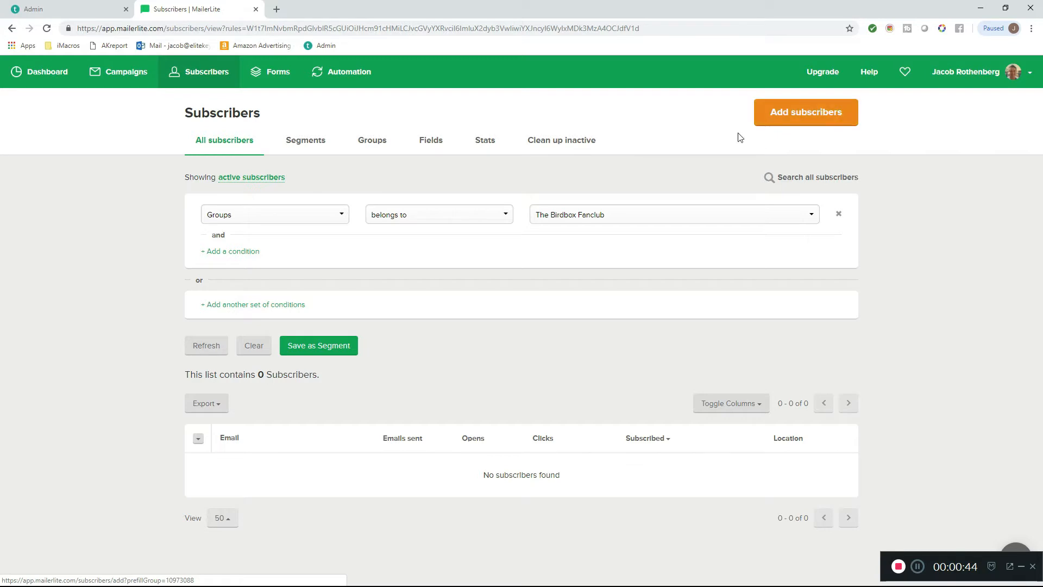
left_click(805, 112)
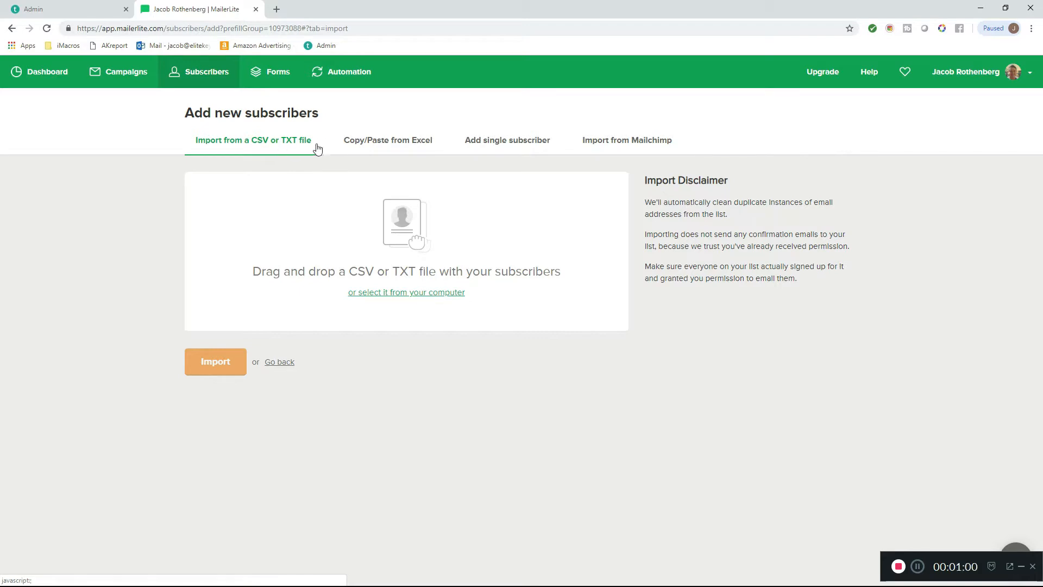
- Review the stats, subscriber list and export options of The Bird Box Fanclub landing page, then return to the landing pages list
left_click(280, 76)
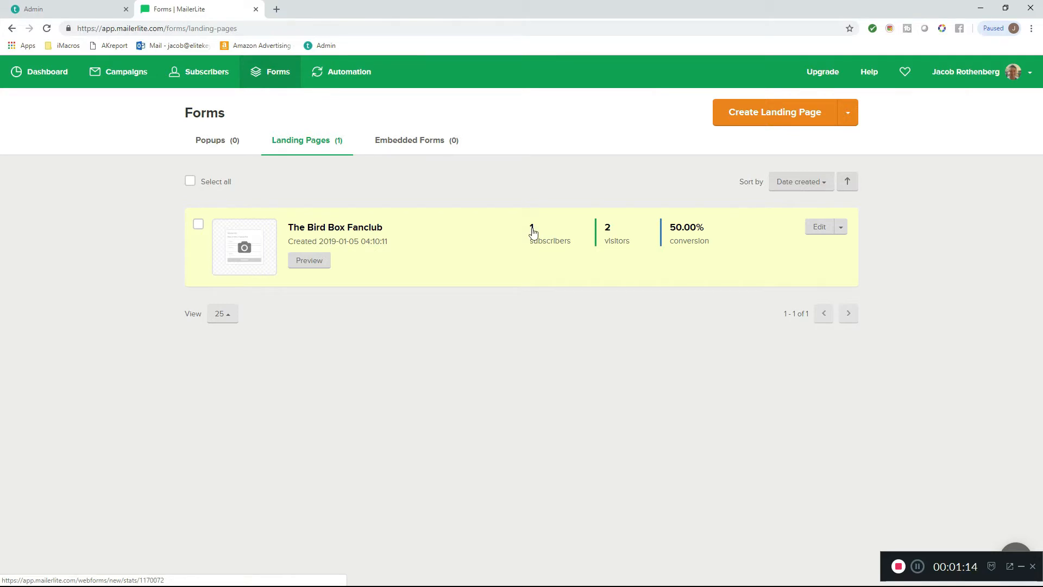
left_click(533, 232)
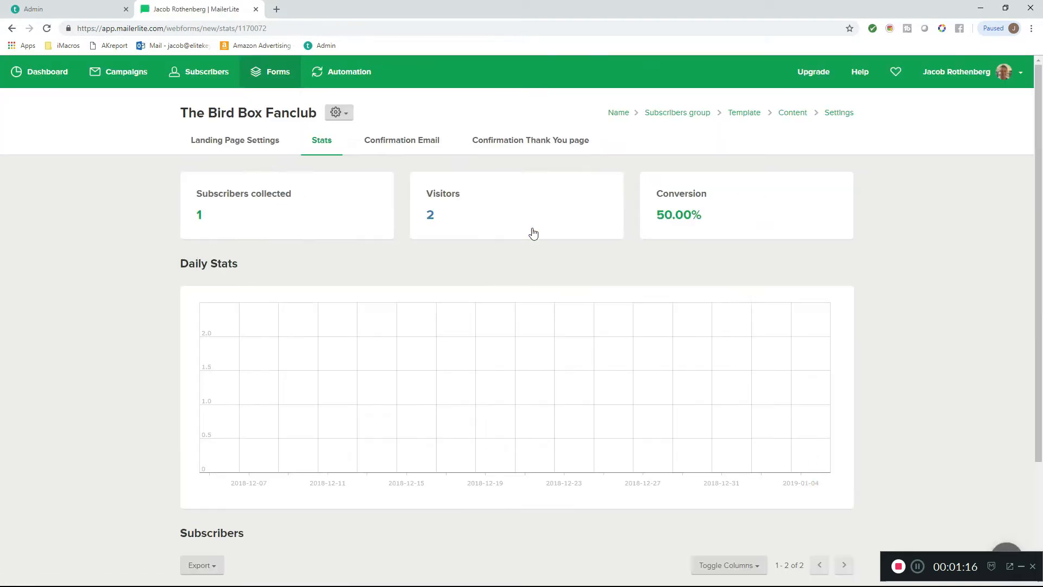
scroll(335, 305, "down", 3)
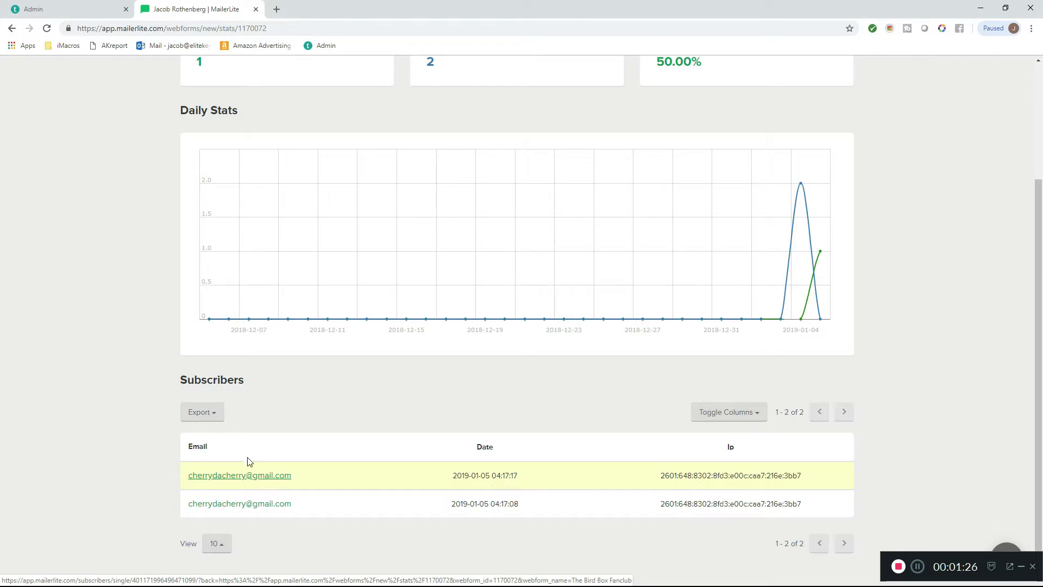
left_click(217, 415)
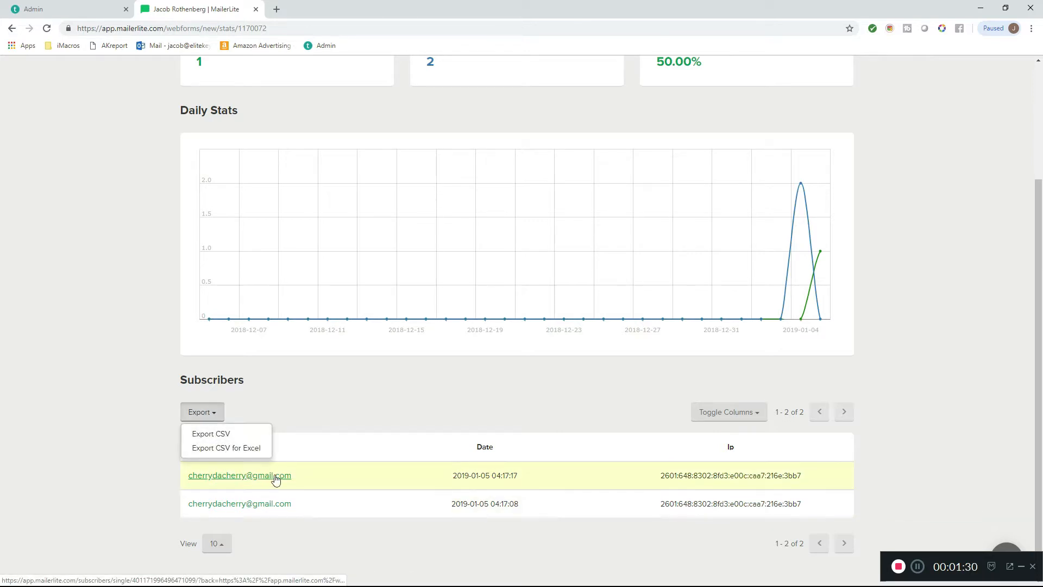
left_click(335, 439)
scroll(331, 443, "up", 3)
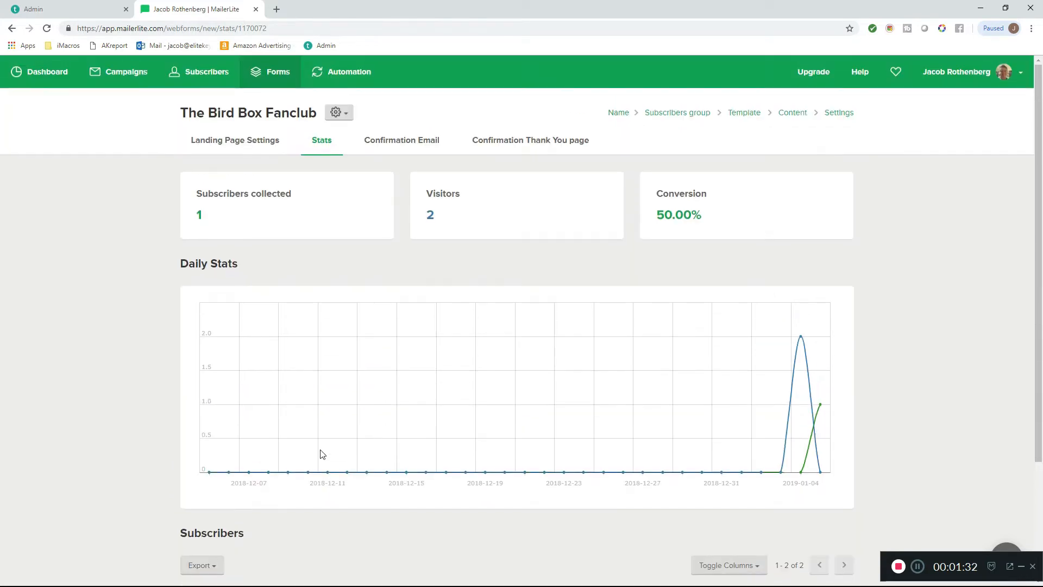
scroll(361, 371, "down", 3)
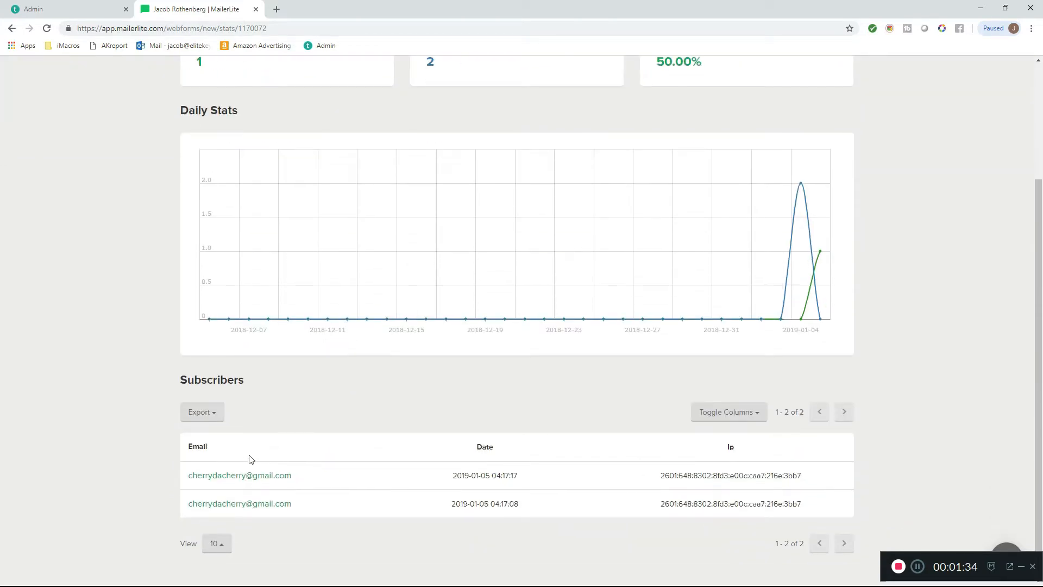
left_click(12, 30)
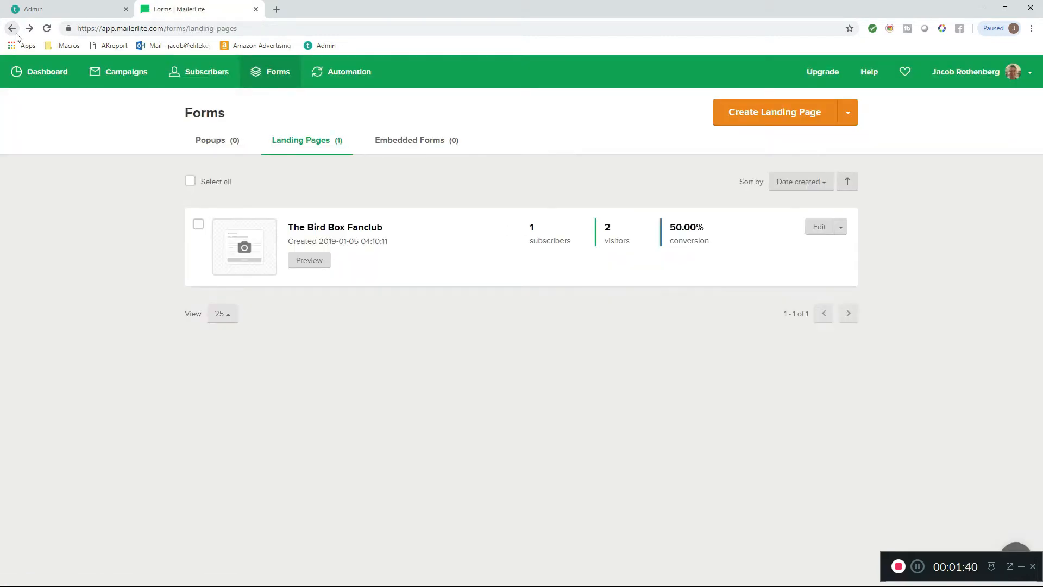
left_click(13, 29)
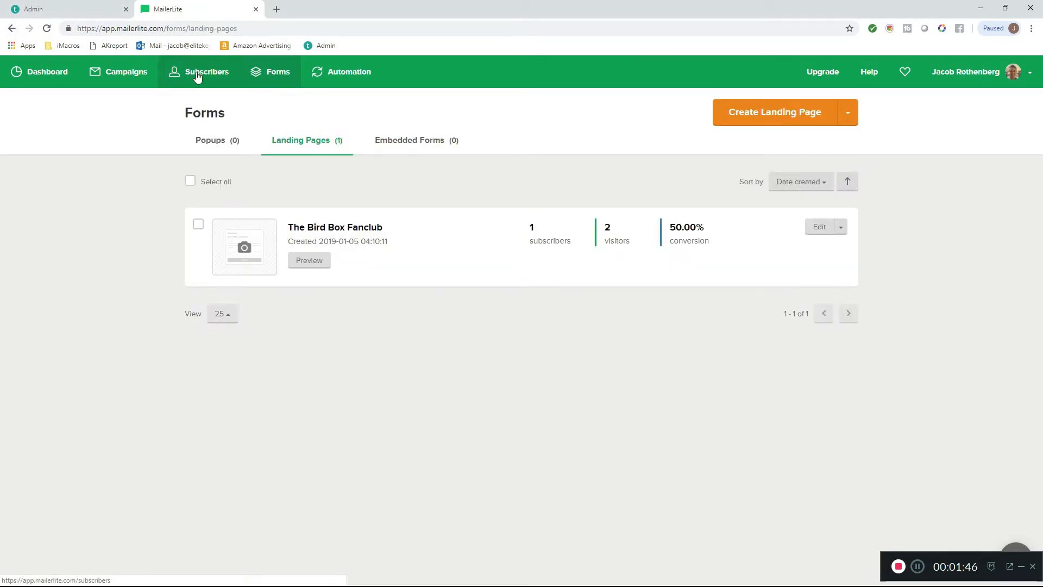
- Open the form for adding a single subscriber from the subscribers list
left_click(197, 77)
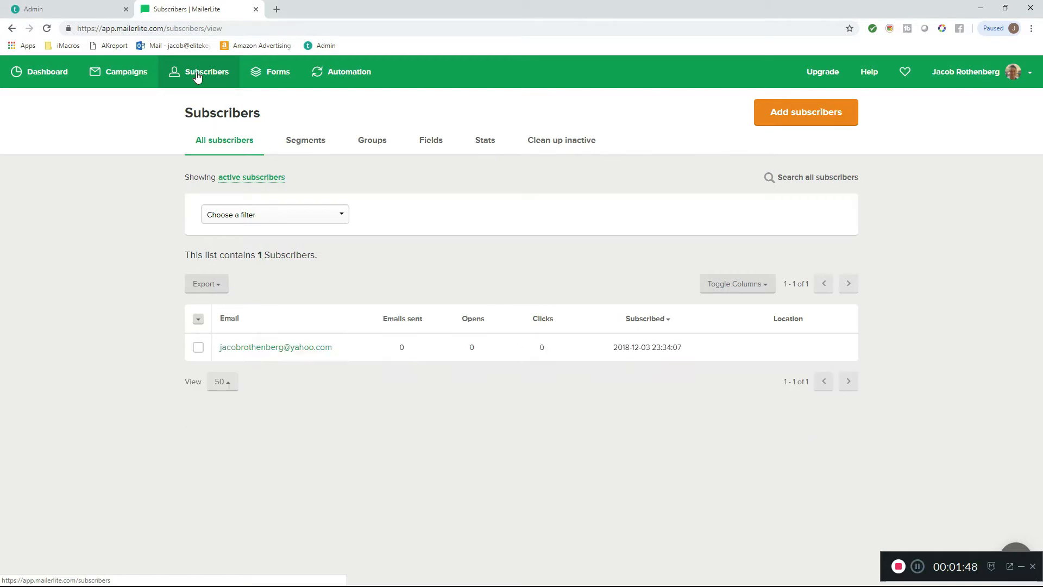
left_click(197, 349)
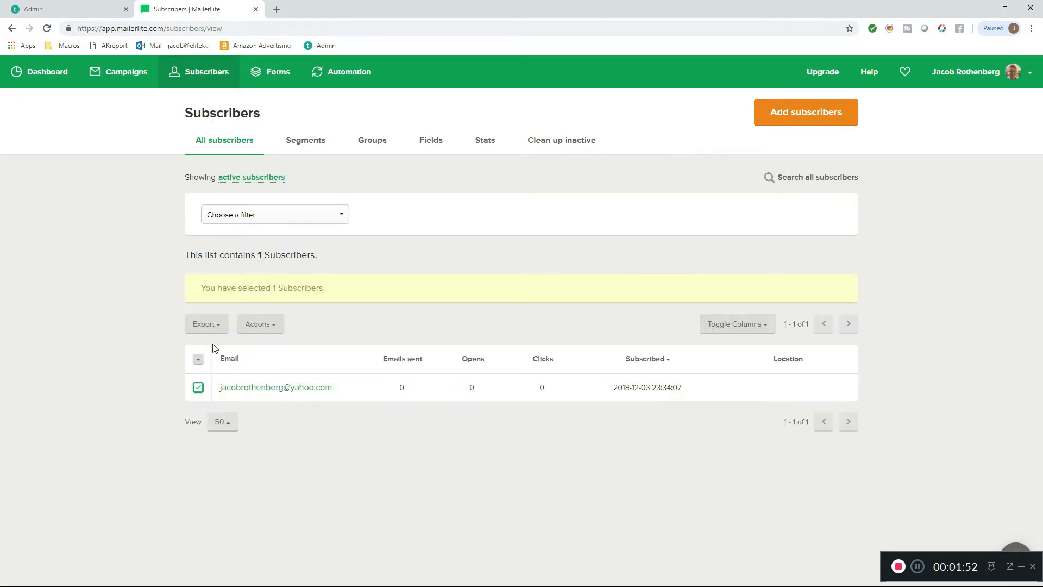
left_click(788, 120)
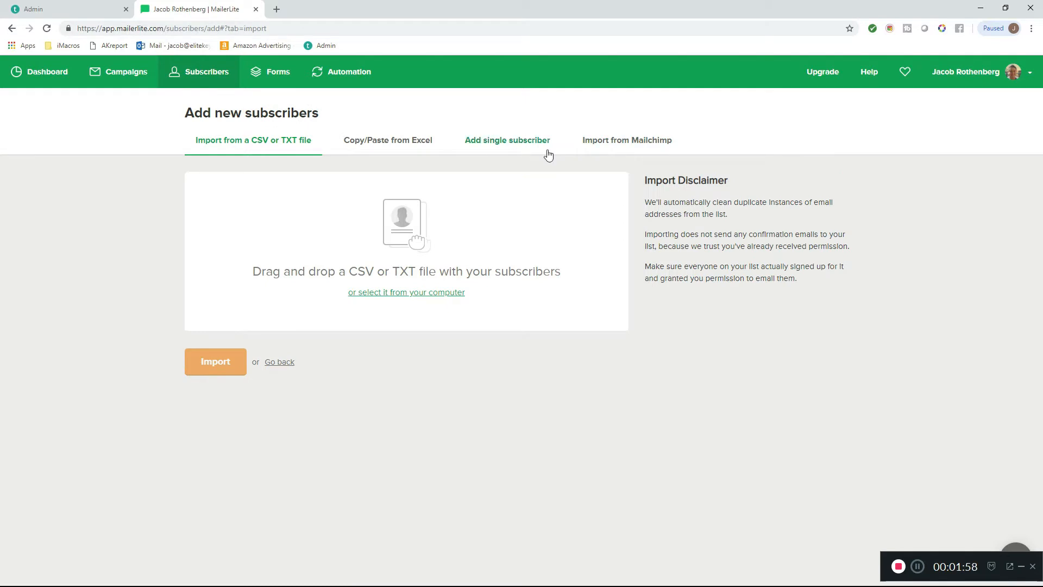
left_click(498, 142)
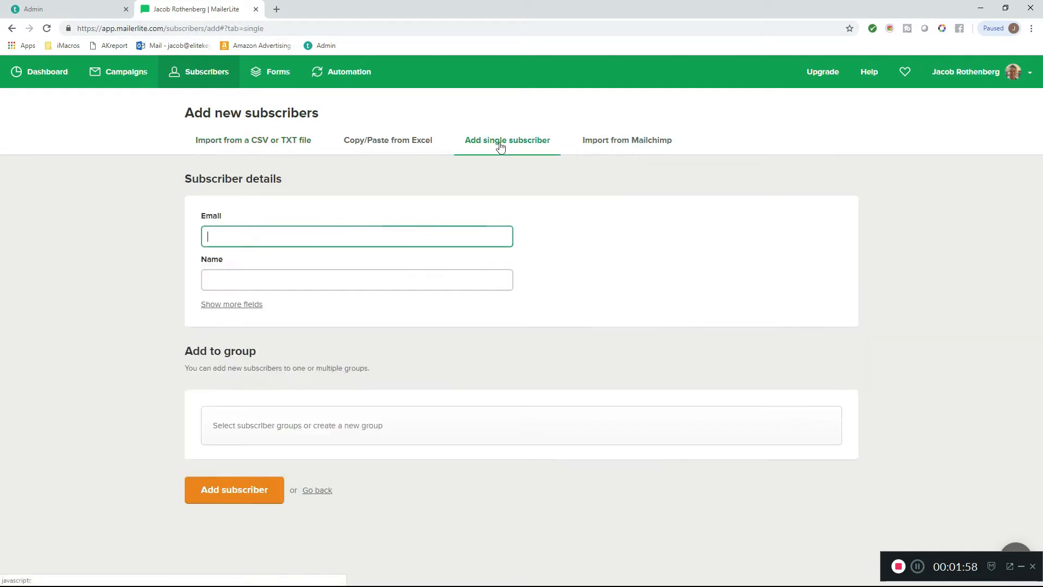
- Fill in the subscriber's email and name, assign them to The Birdbox Fanclub group, and add the subscriber
left_click(333, 233)
left_click(314, 261)
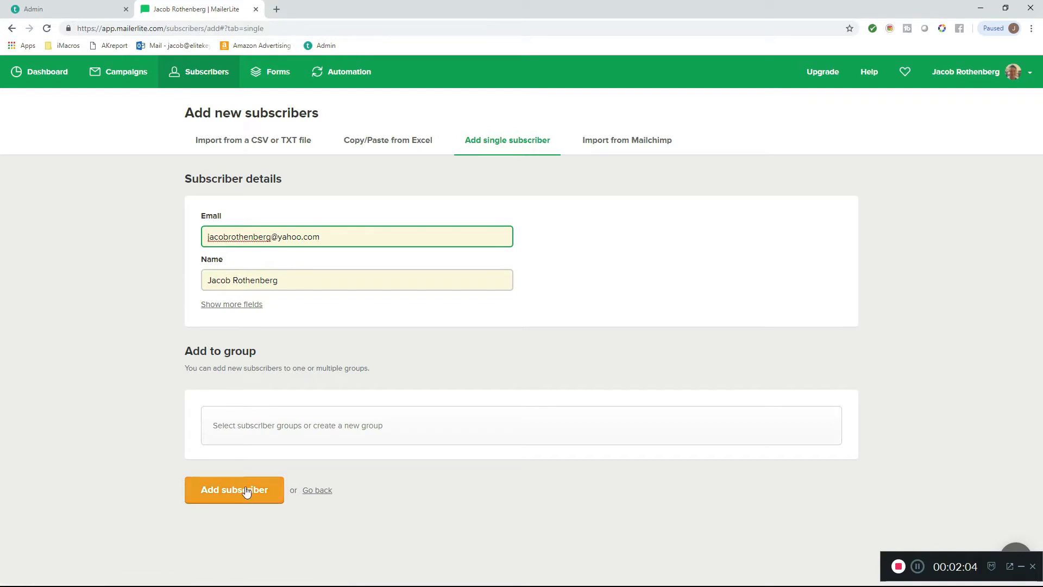
left_click(275, 426)
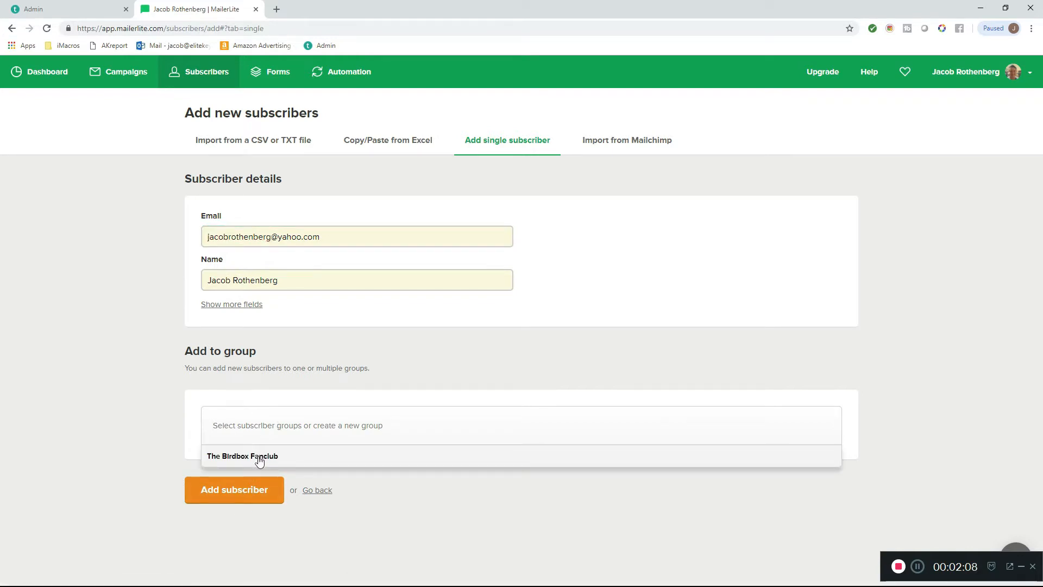
left_click(259, 458)
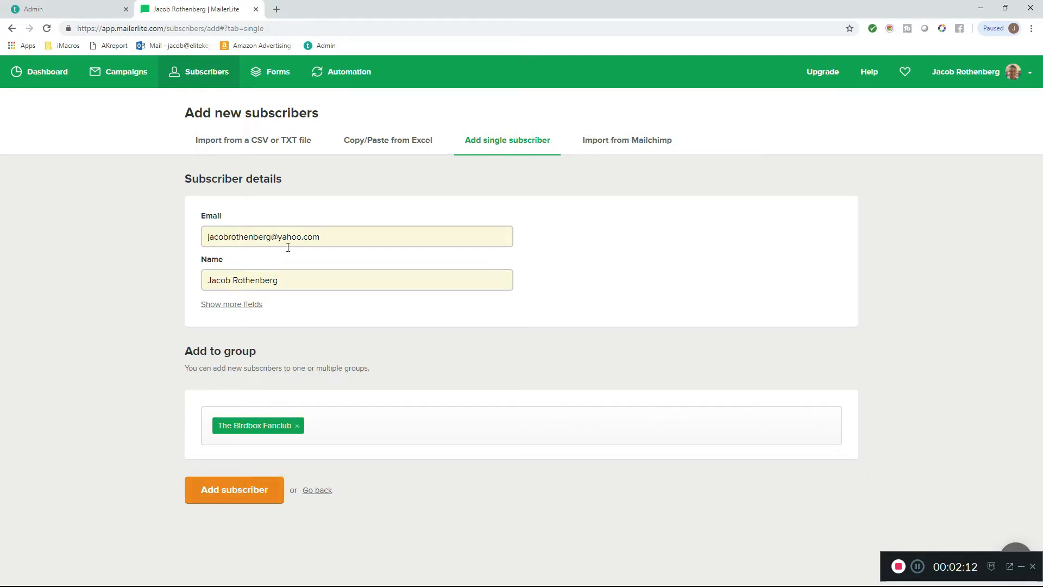
left_click(230, 501)
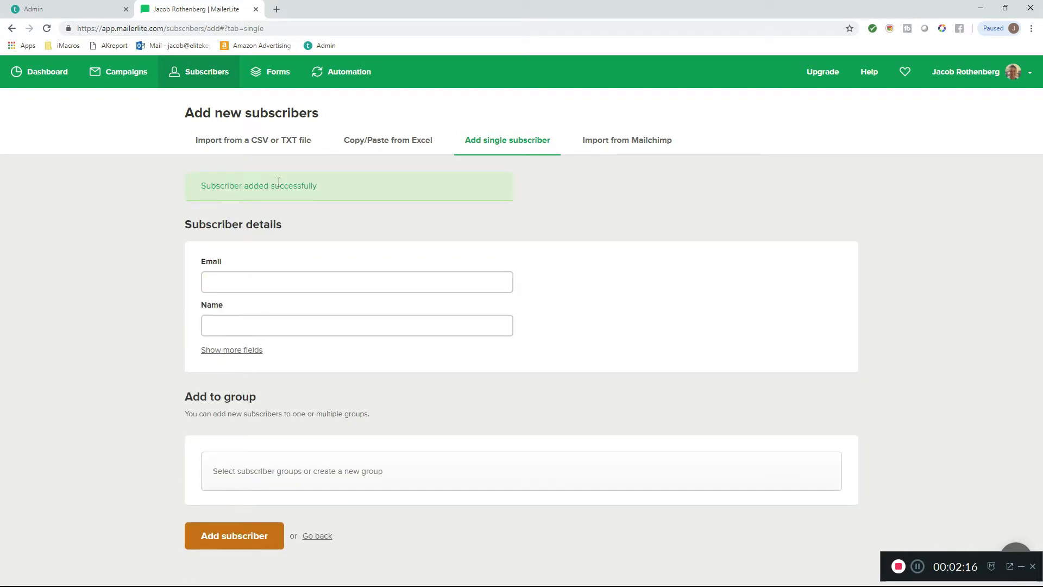
- Check the subscriber count of The Birdbox Fanclub in the list of subscriber groups
left_click(210, 71)
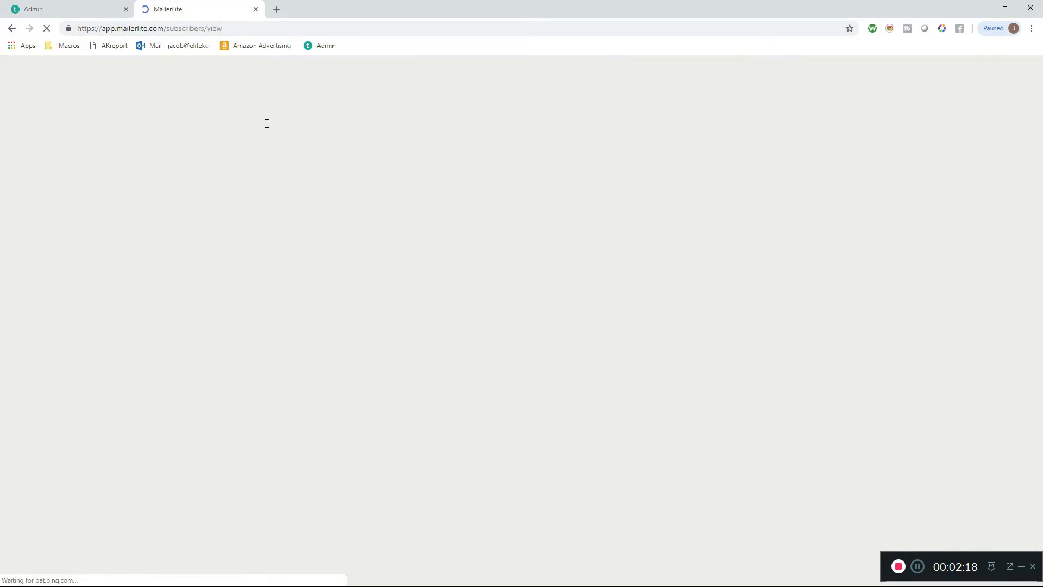
left_click(361, 141)
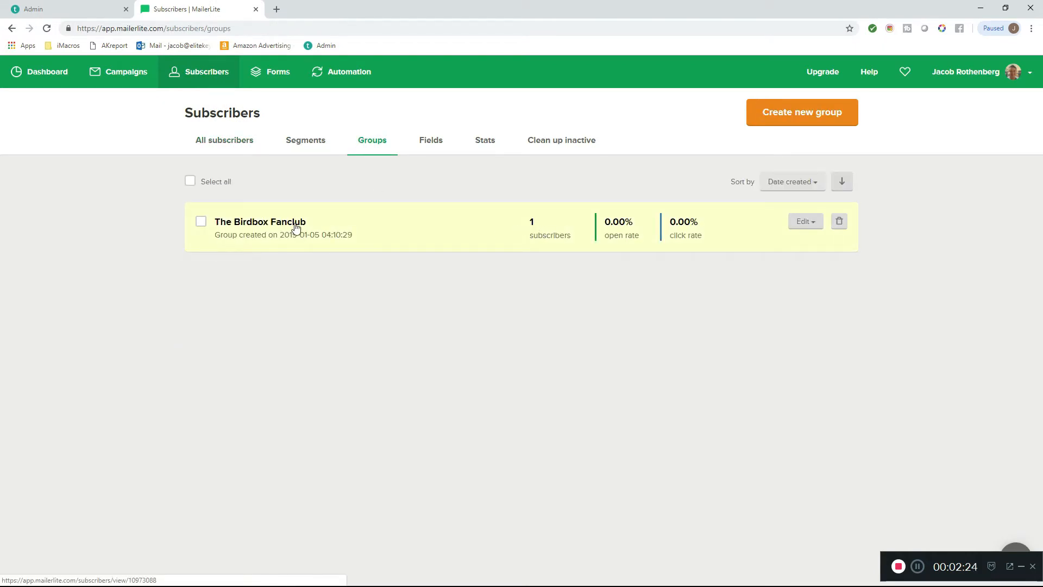
- Create the first automation workflow and name it "Fanfiction Birdbox Sequence"
left_click(349, 76)
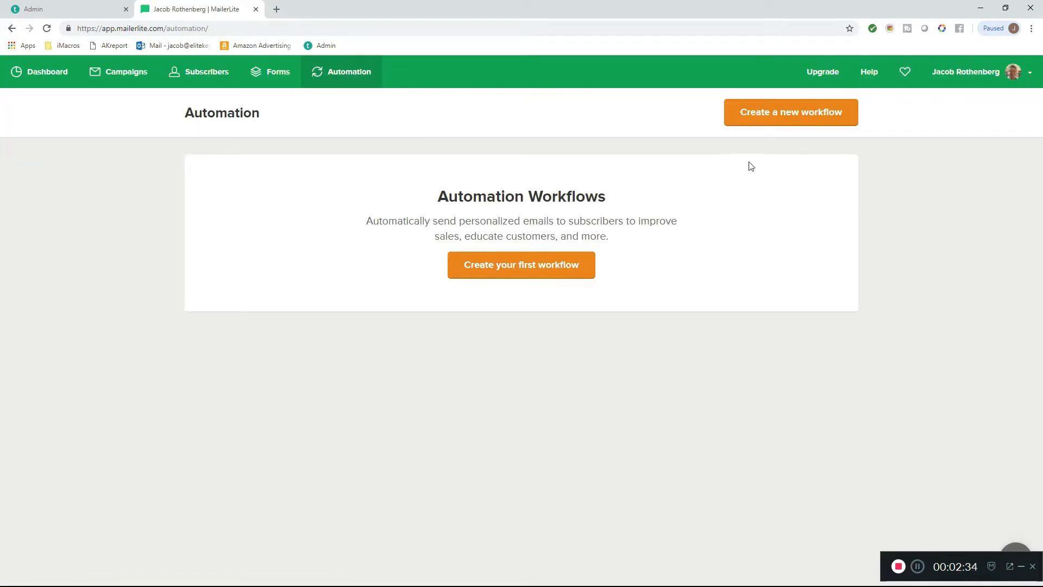
left_click(553, 272)
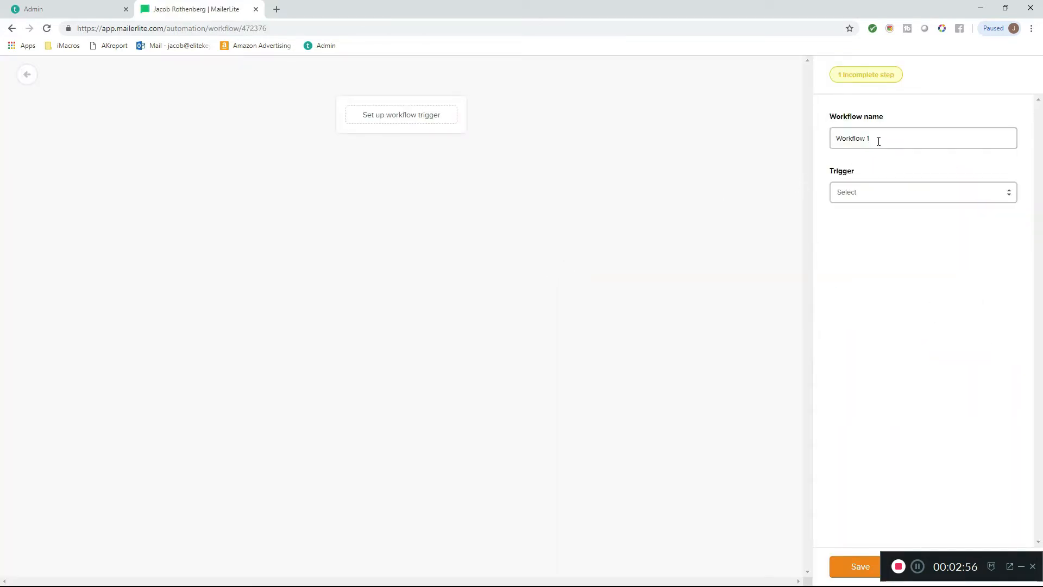
left_click_drag(878, 140, 820, 139)
type("faceb")
key("BackSpace")
key("BackSpace")
key("BackSpace")
key("BackSpace")
key("BackSpace")
type("Fanfiction Bl")
type("rdbox ")
type("Sro")
type("quence")
- Set the workflow trigger to "When subscriber joins a group" with The Birdbox Fanclub as the group, and save it
left_click(897, 197)
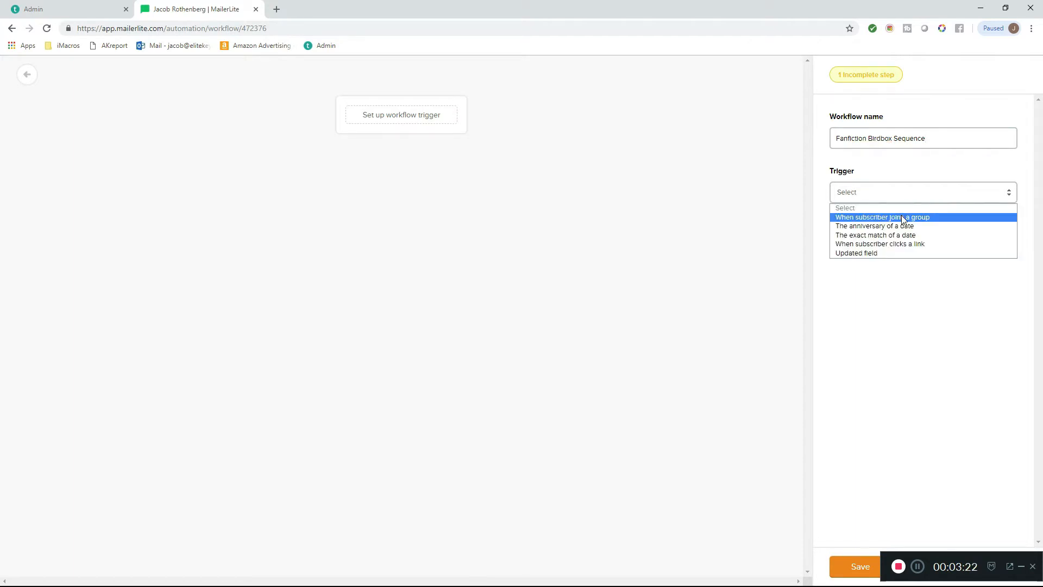
left_click(901, 217)
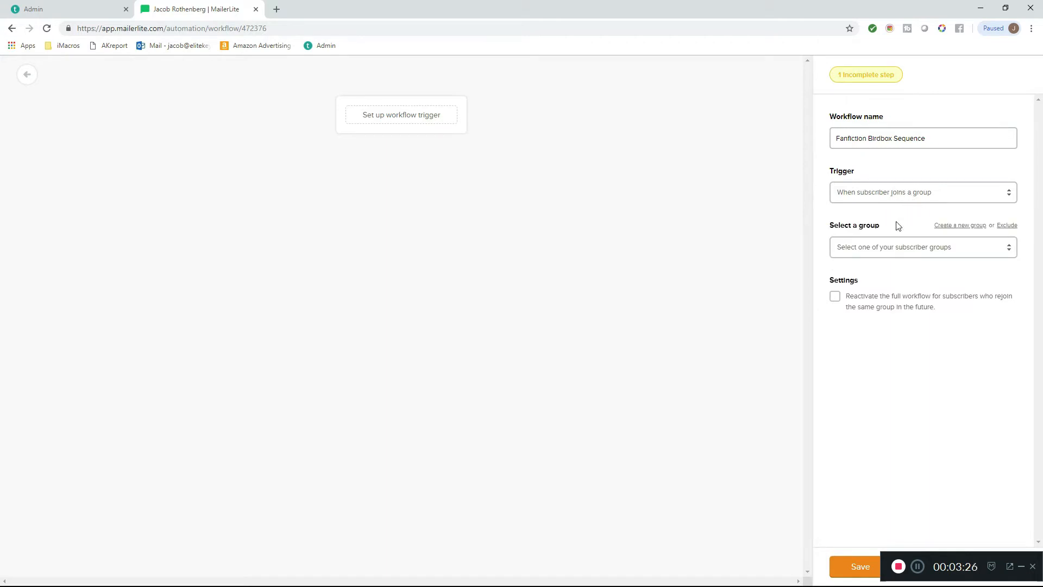
left_click(902, 251)
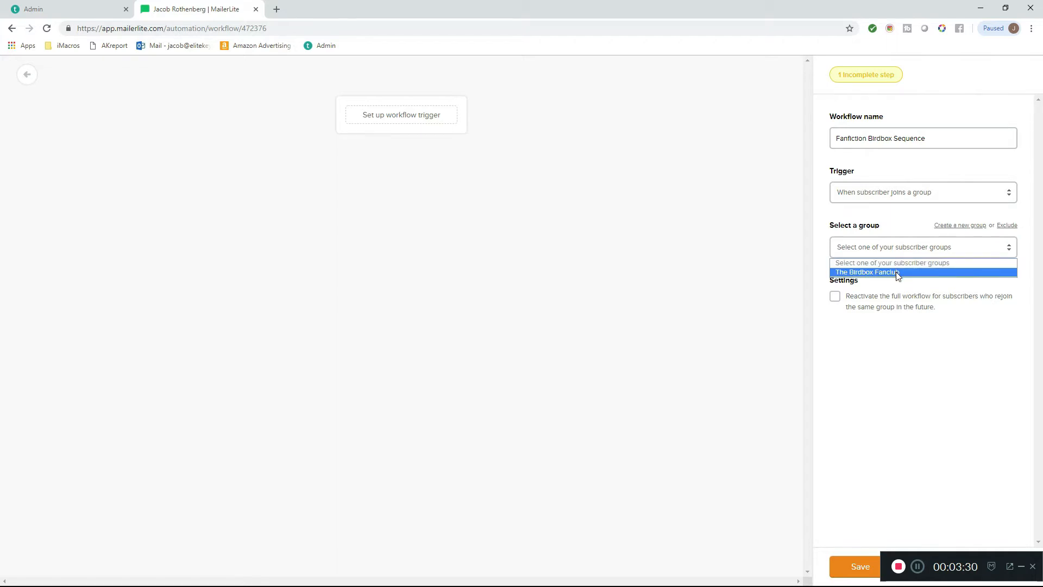
left_click(897, 273)
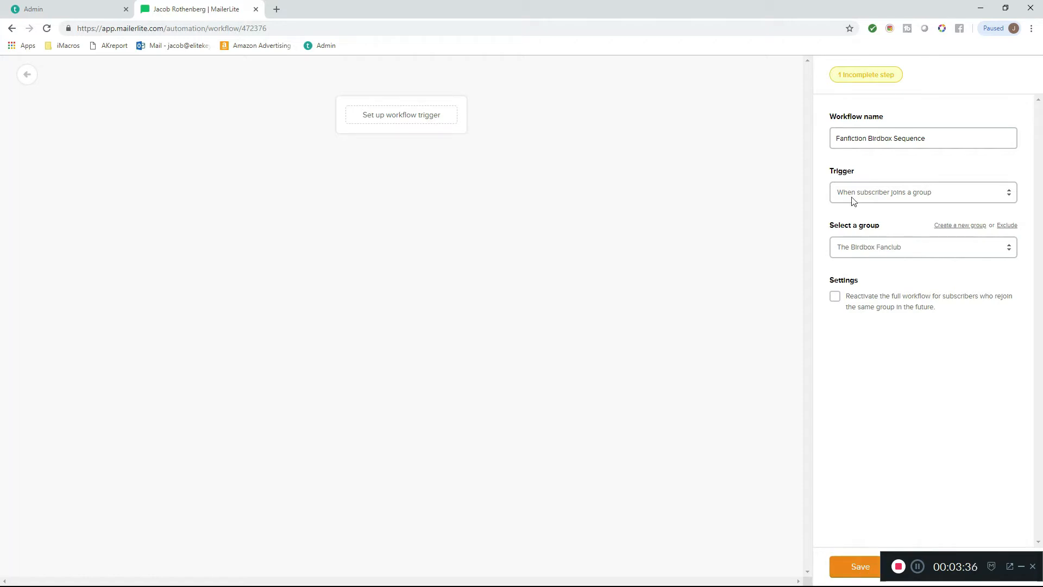
left_click(838, 563)
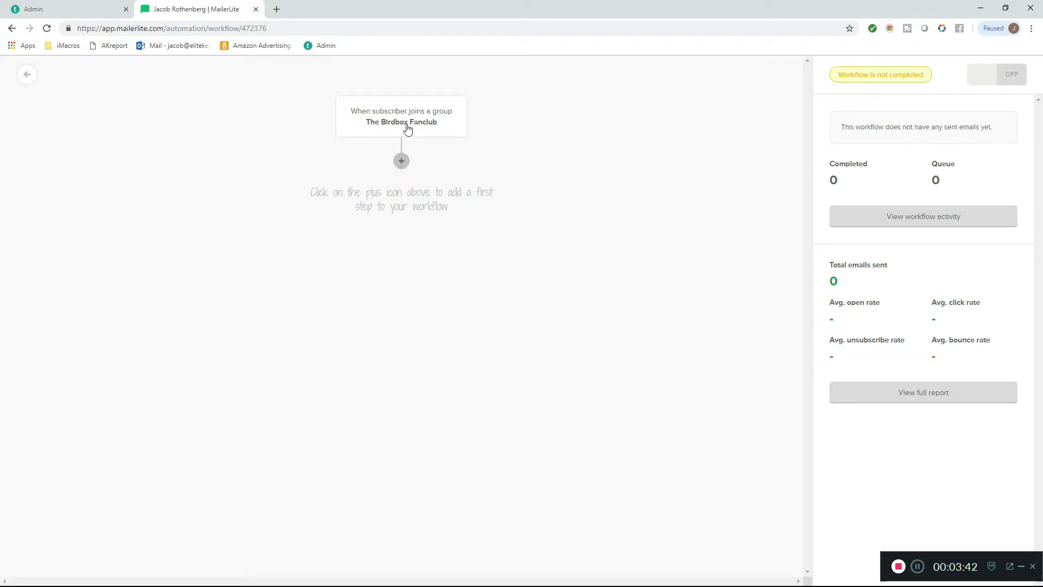
- Add an email step after the workflow trigger with the subject "Welcome to the Birdbox Group!"
left_click(401, 161)
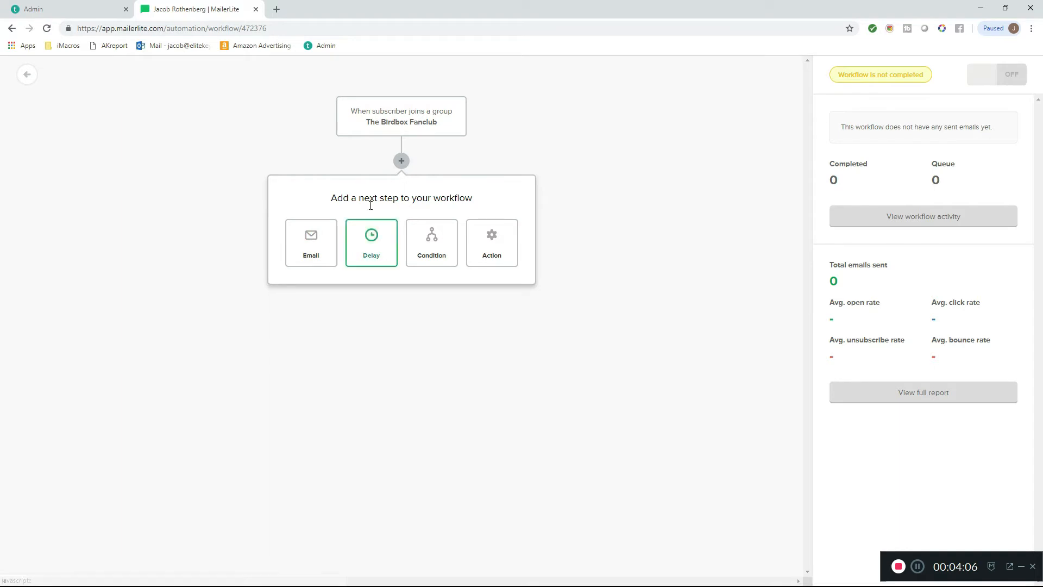
left_click(319, 251)
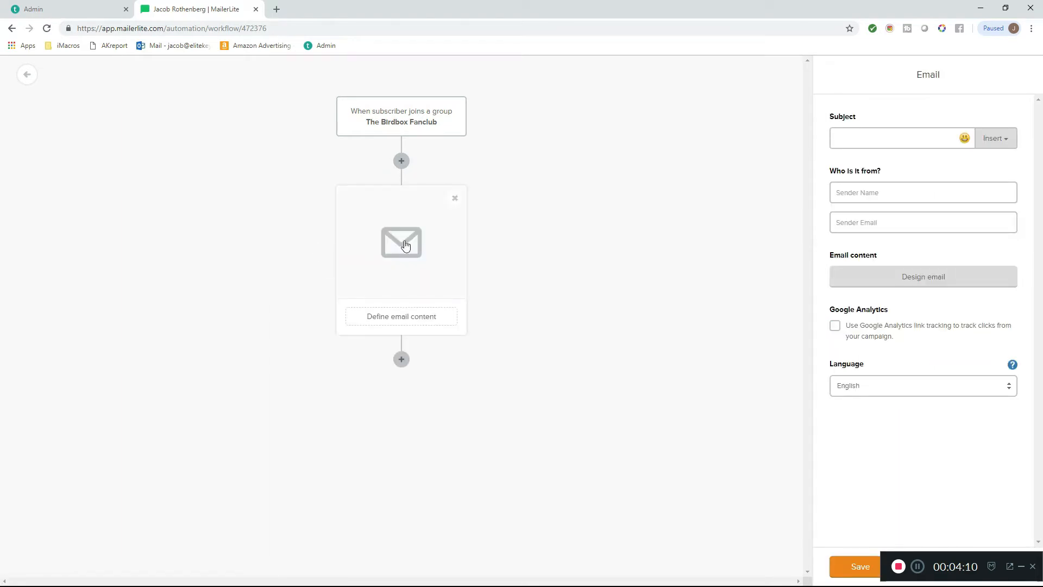
left_click(930, 138)
type("Welciom")
key("BackSpace")
key("BackSpace")
key("BackSpace")
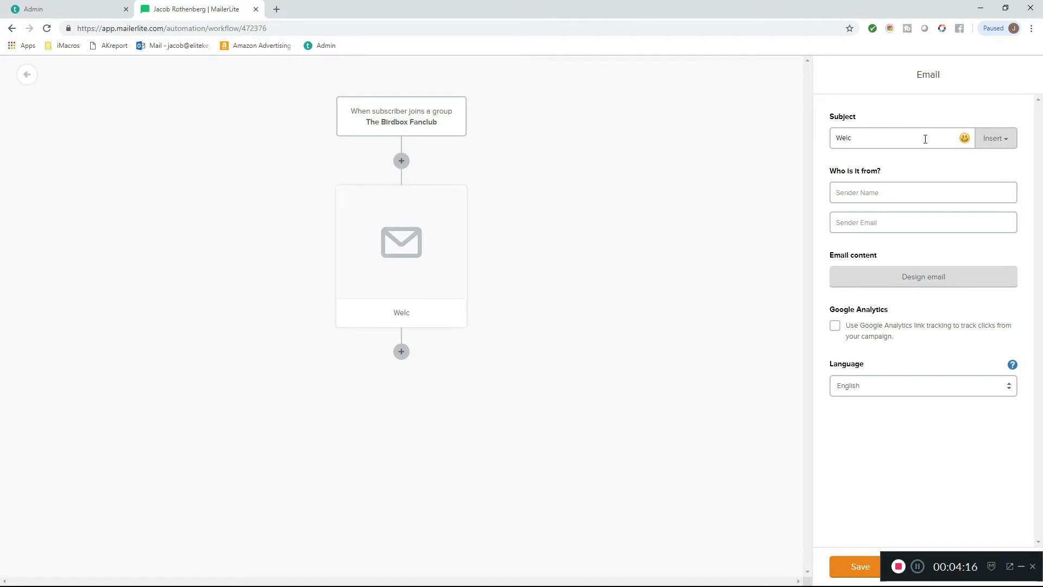
type("ome to the Birdbox Group!")
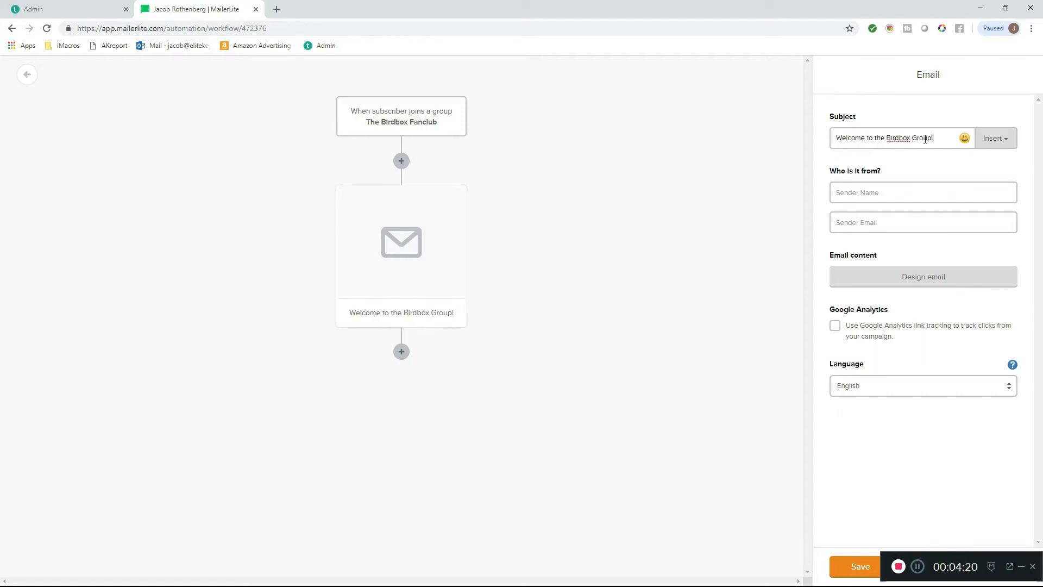
- Insert a grinning face emoji at the end of the email subject
left_click(964, 140)
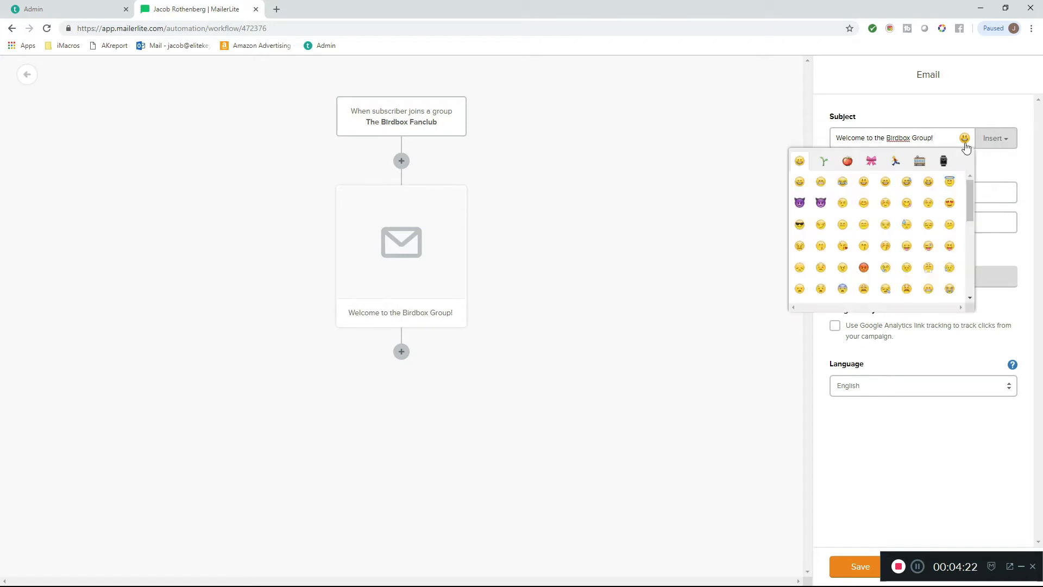
left_click(799, 181)
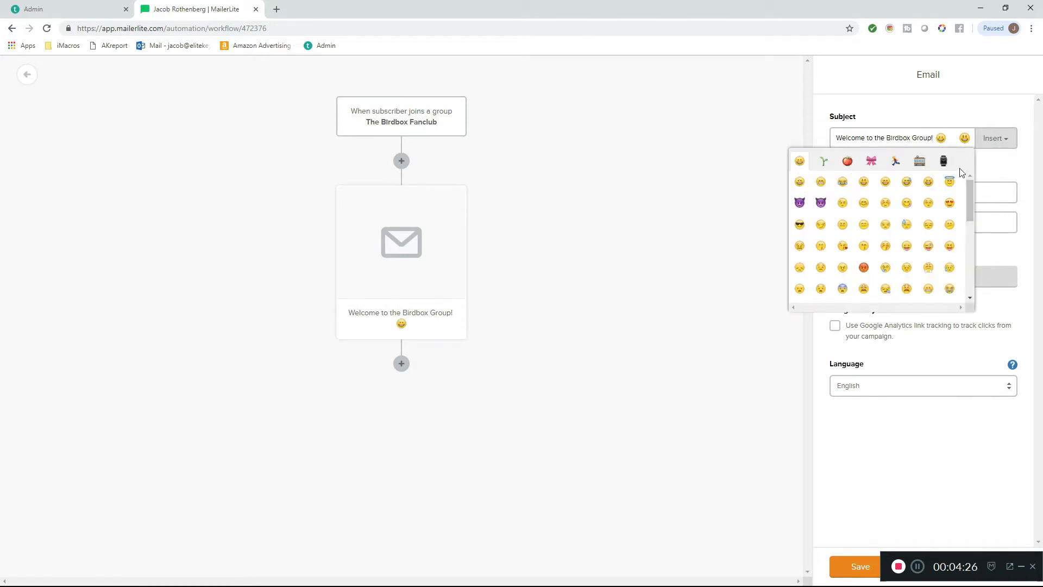
left_click(1007, 176)
- Set the sender name to "Bird Box Fanclub", fill in the sender email, and open the email content design
left_click(927, 193)
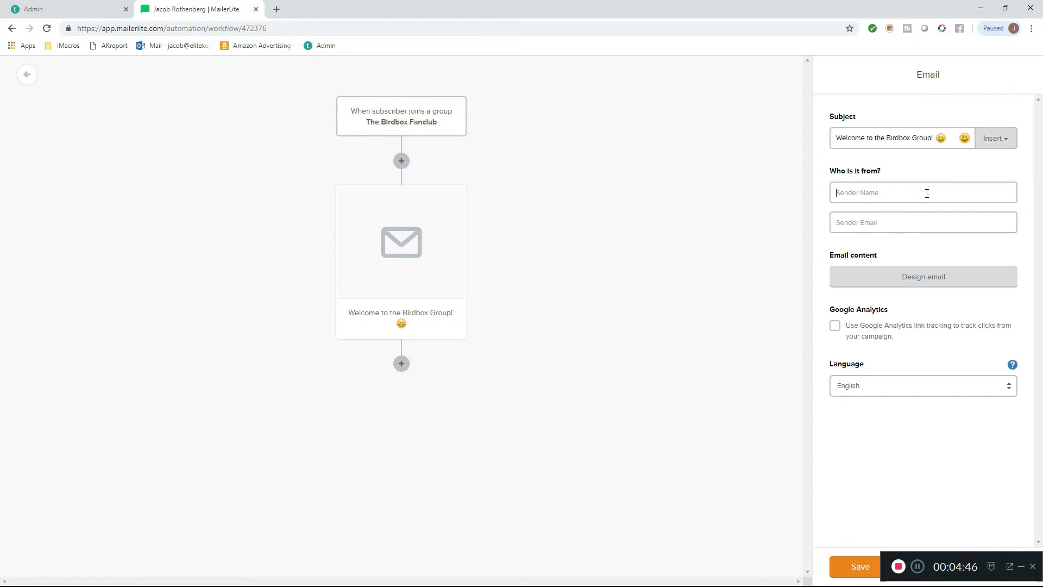
type("birdboxfanclub")
key("ctrl+a")
type("Bird Box Fanclub")
key("Tab")
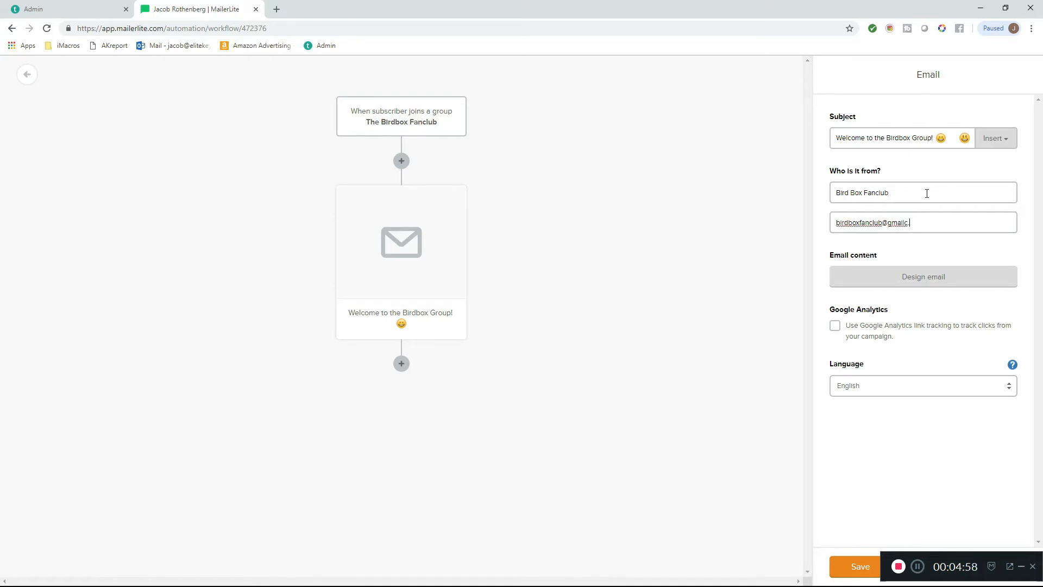
left_click(945, 282)
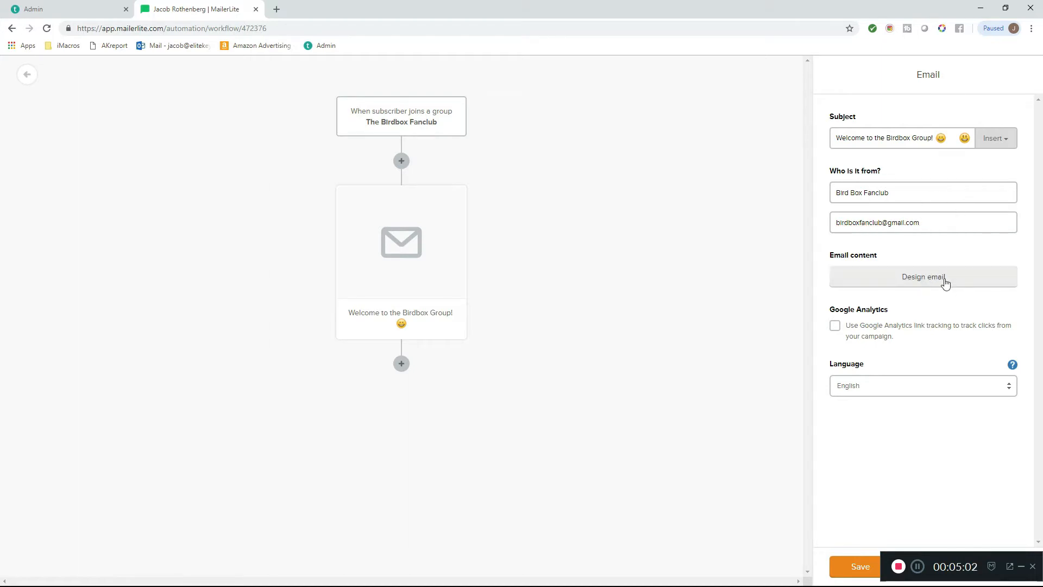
left_click(944, 279)
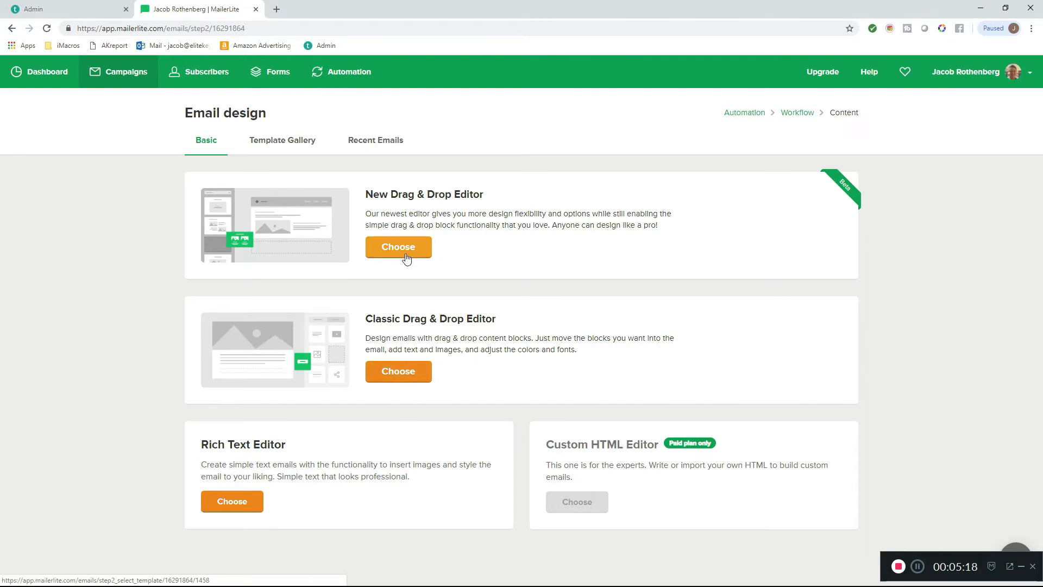
- Browse the email designs offered in the Template Gallery
left_click(279, 141)
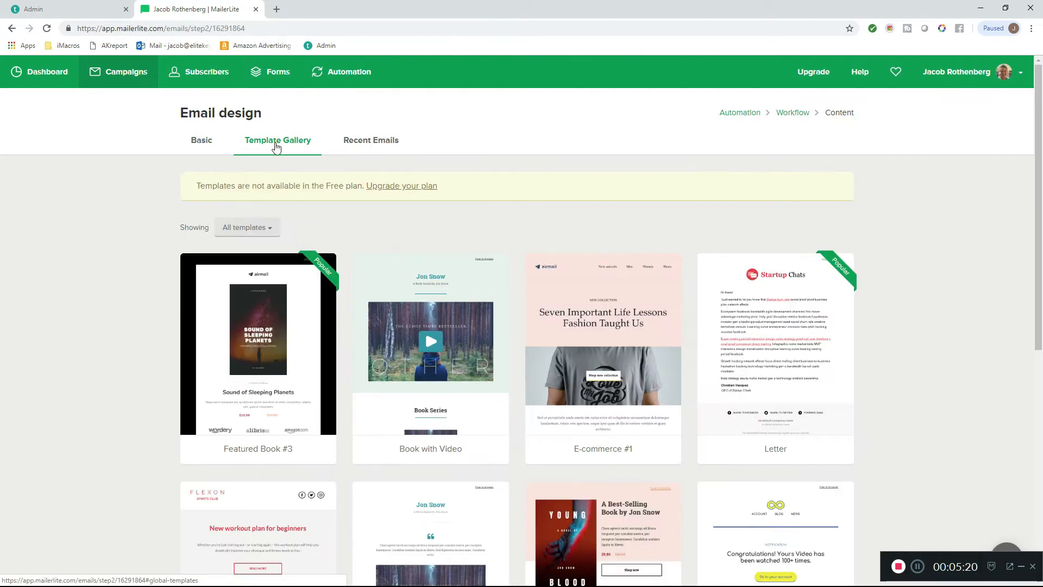
scroll(322, 294, "down", 1)
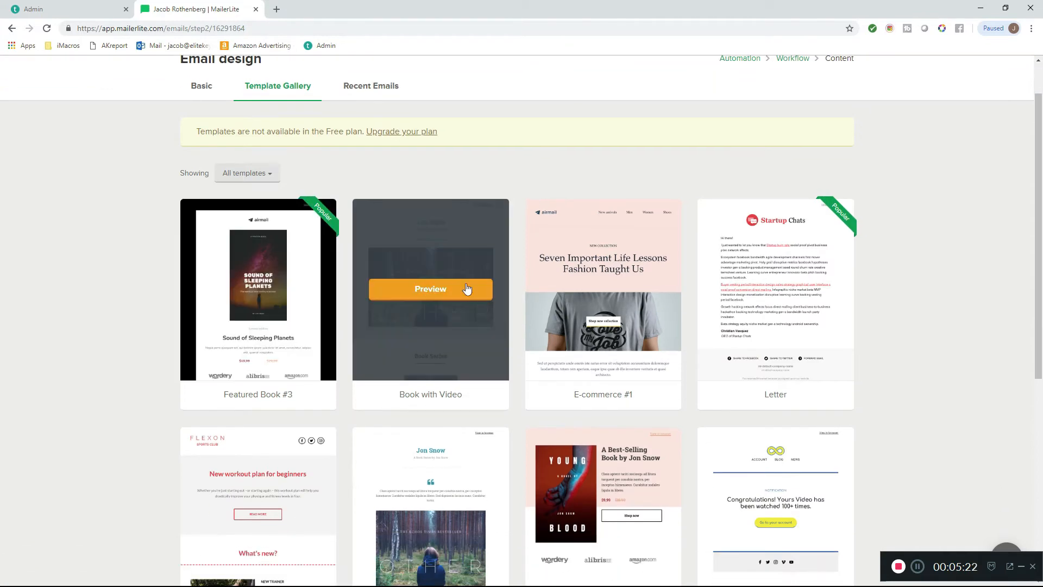
scroll(644, 294, "down", 1)
scroll(630, 288, "down", 2)
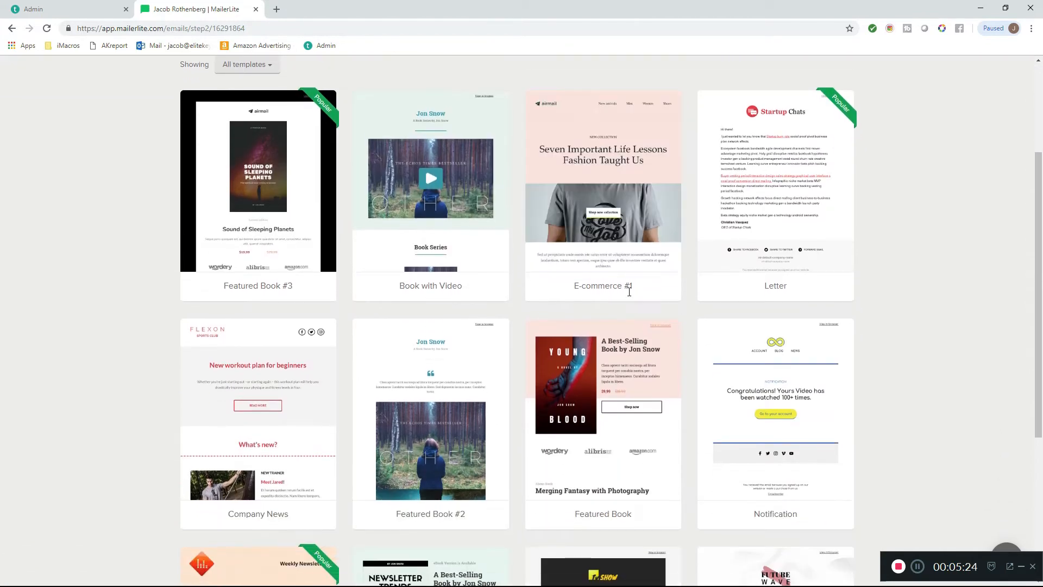
scroll(466, 285, "down", 2)
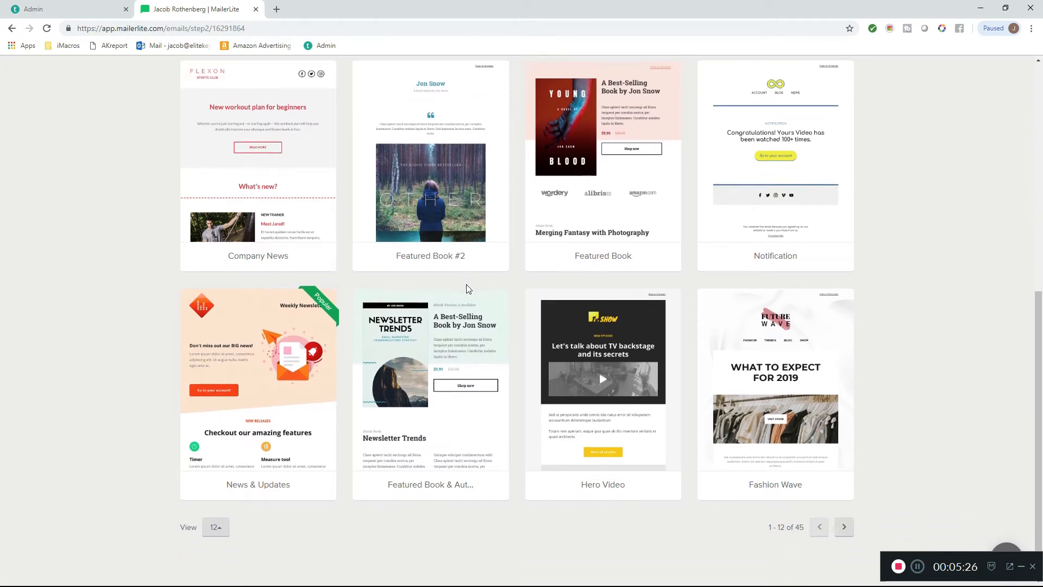
scroll(721, 343, "up", 2)
scroll(718, 344, "up", 3)
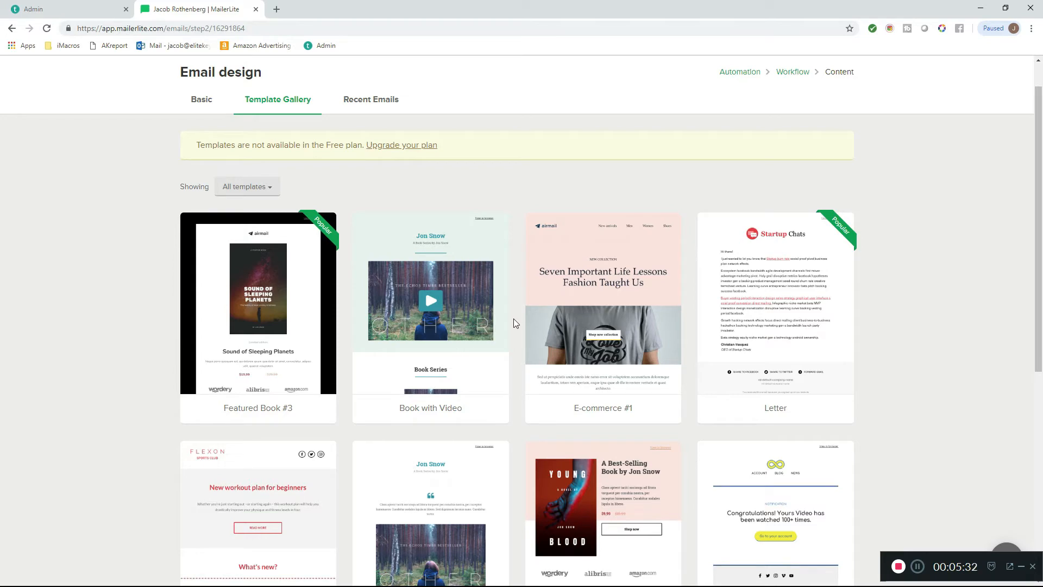
mouse_move(565, 240)
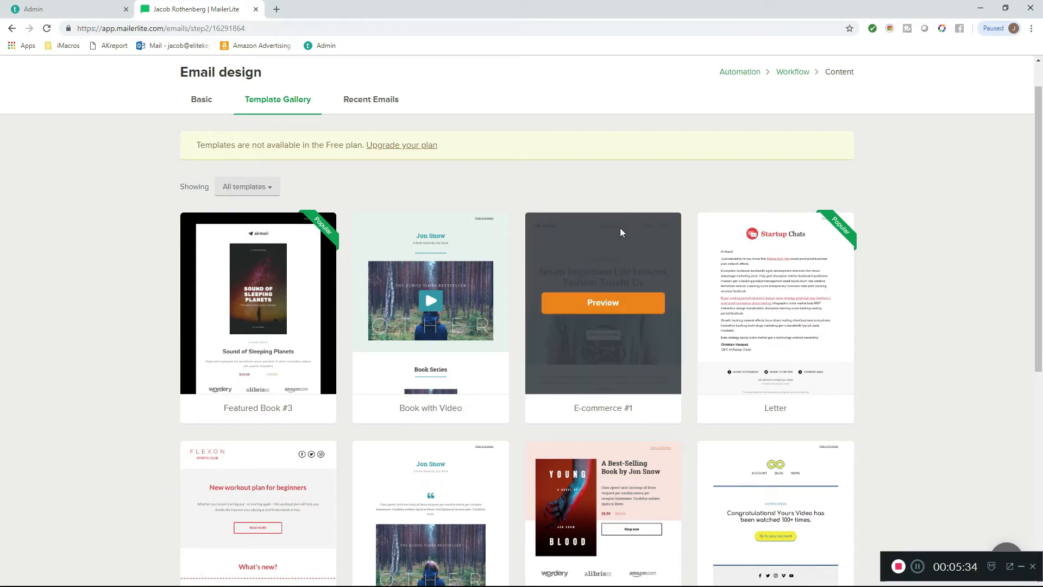
scroll(619, 231, "down", 2)
scroll(618, 229, "down", 3)
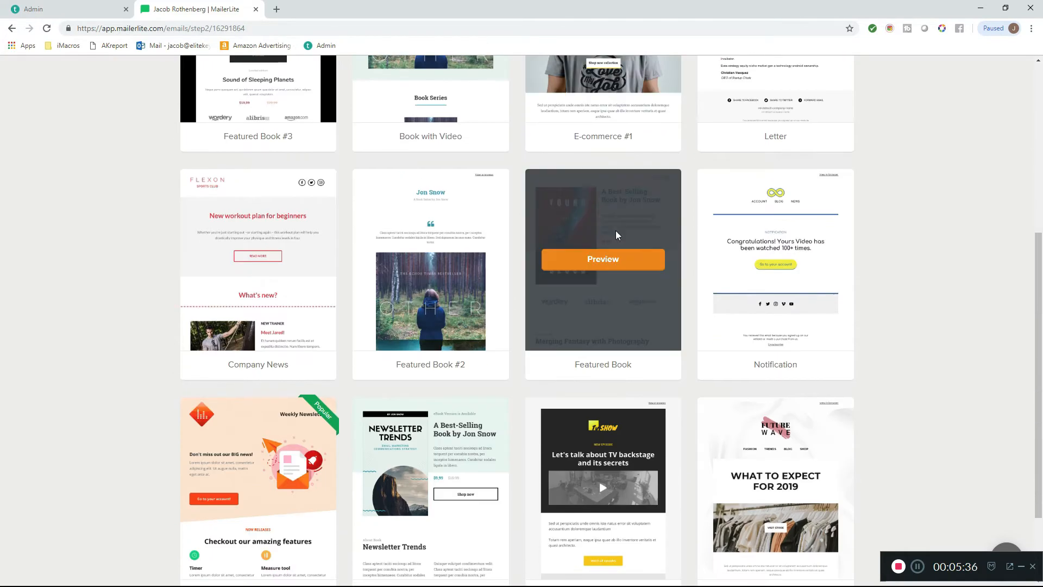
scroll(614, 231, "down", 2)
scroll(614, 232, "up", 3)
scroll(613, 233, "up", 5)
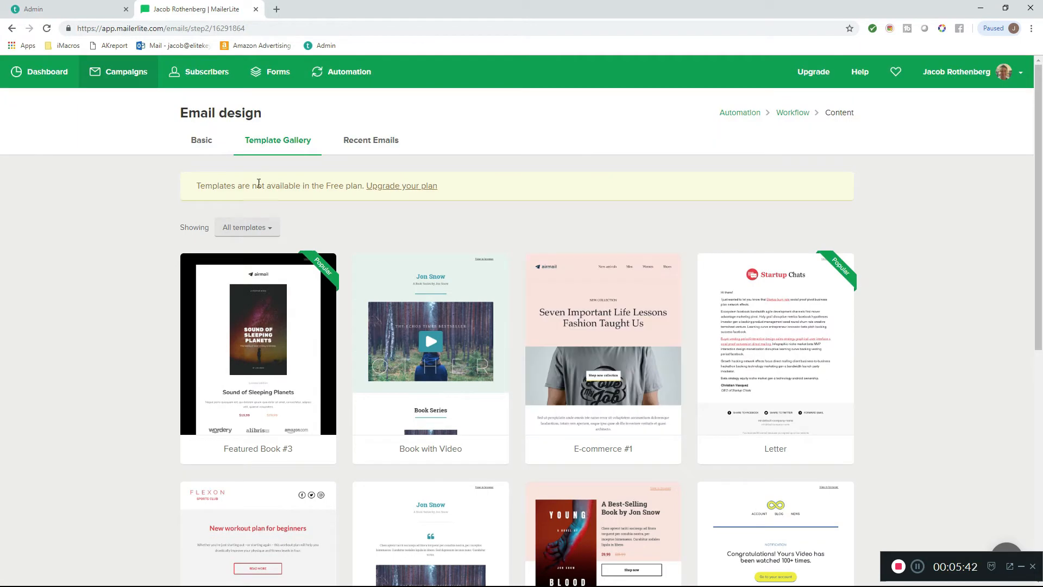
- Return to the basic design options and choose the New Drag & Drop Editor for the email
left_click(212, 147)
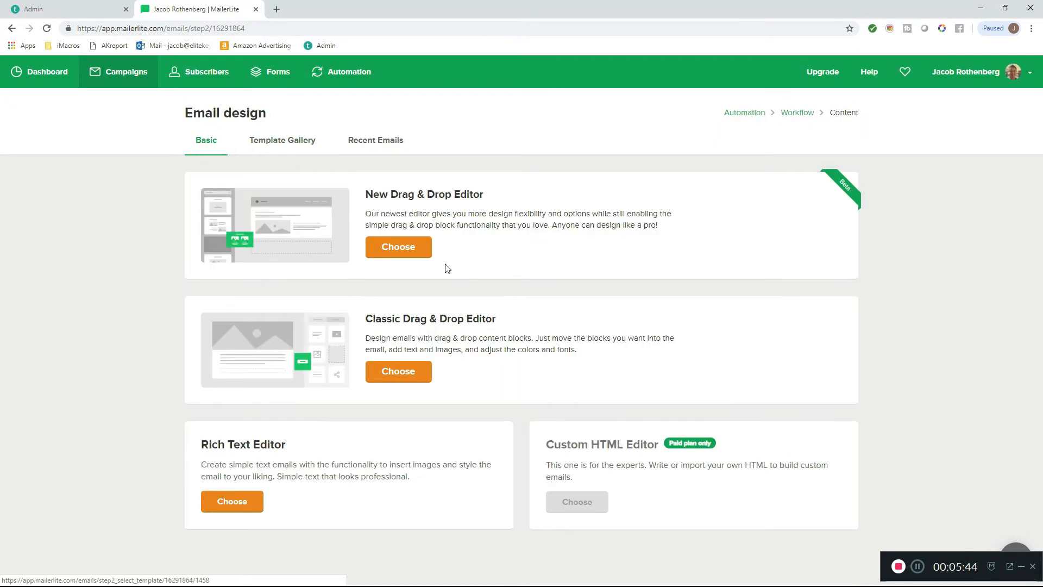
left_click(393, 250)
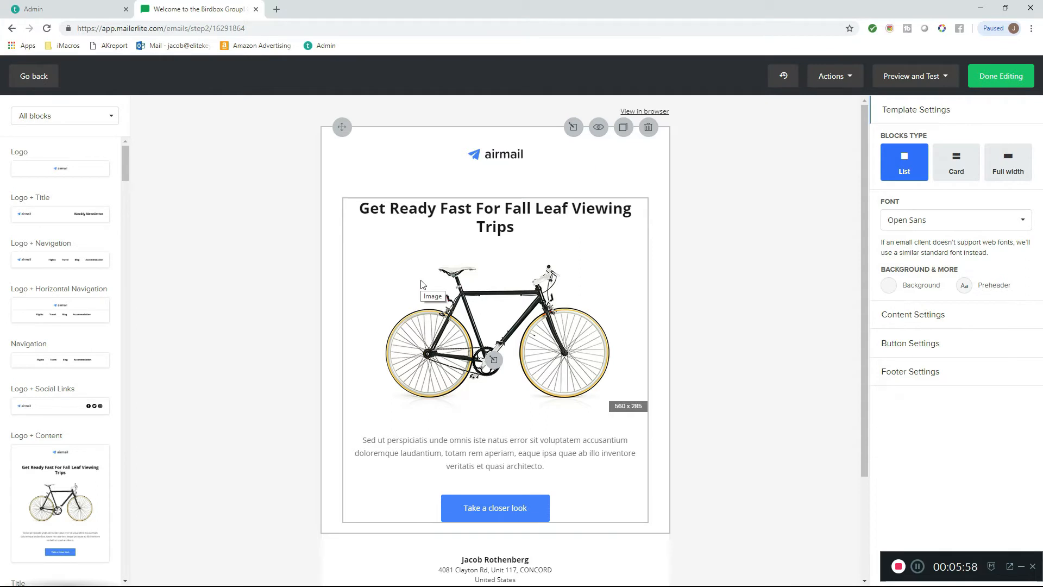
- Look over the default email layout and examine the company name and address details of its footer
scroll(421, 284, "down", 3)
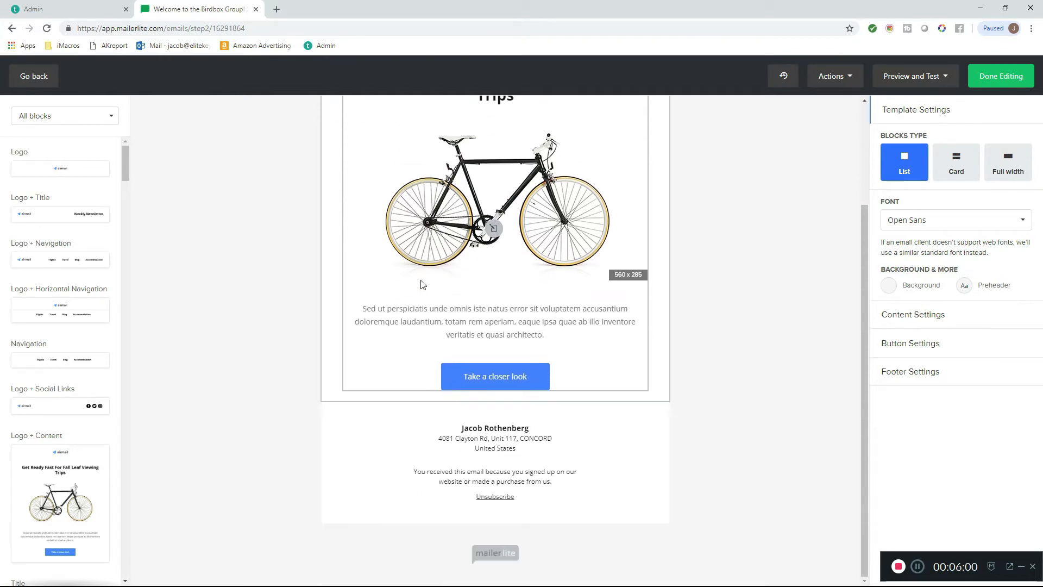
scroll(482, 350, "up", 3)
scroll(482, 350, "down", 2)
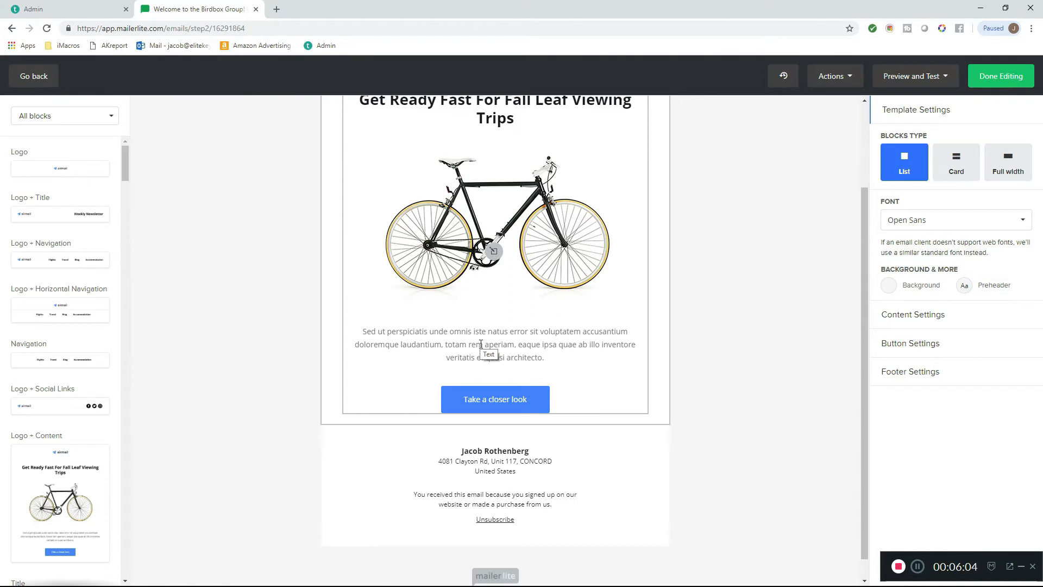
left_click(520, 470)
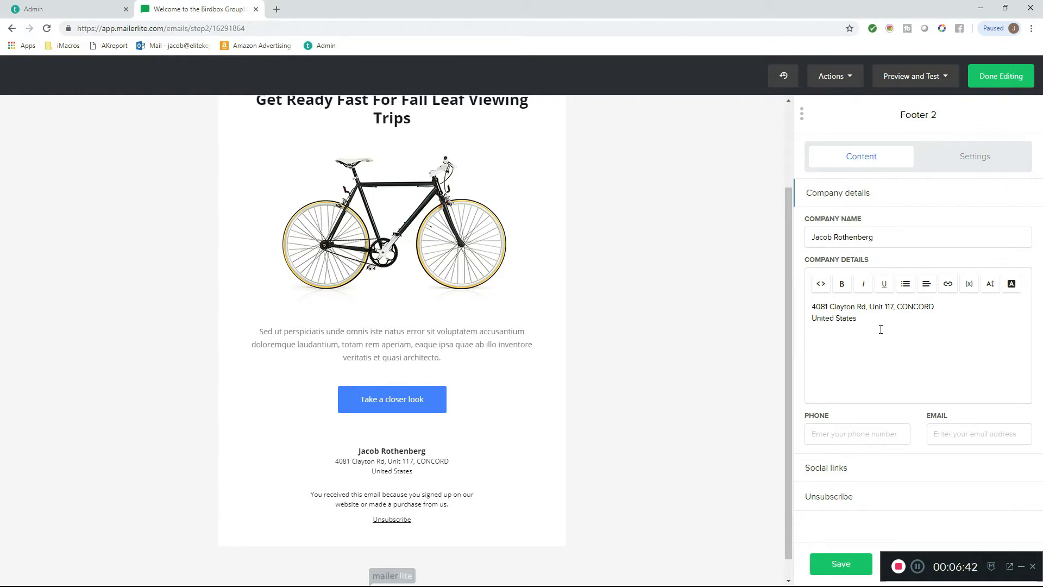
left_click_drag(888, 326, 754, 302)
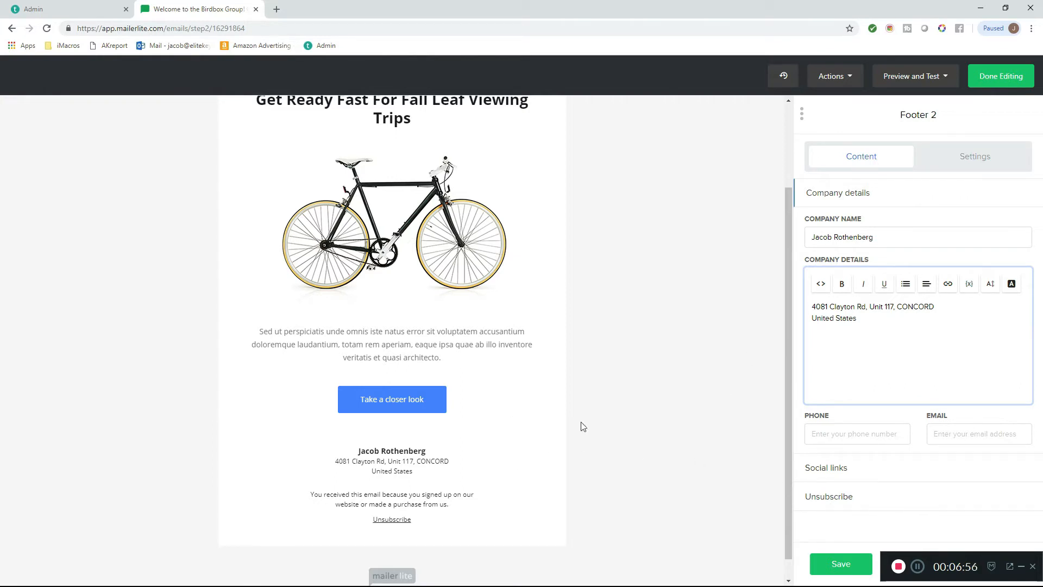
scroll(522, 423, "up", 2)
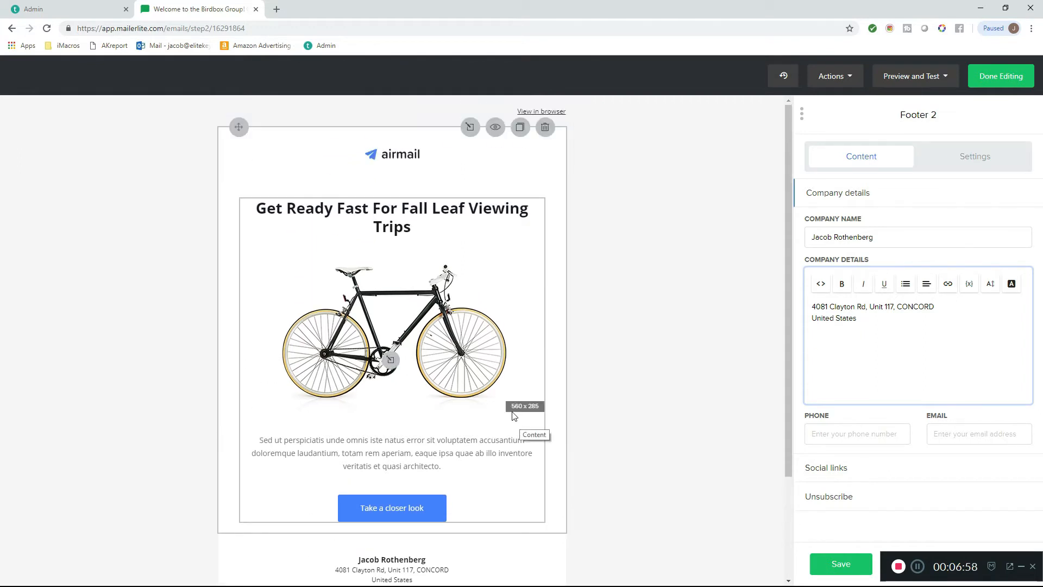
- Remove the placeholder airmail logo from the top of the email
left_click(382, 154)
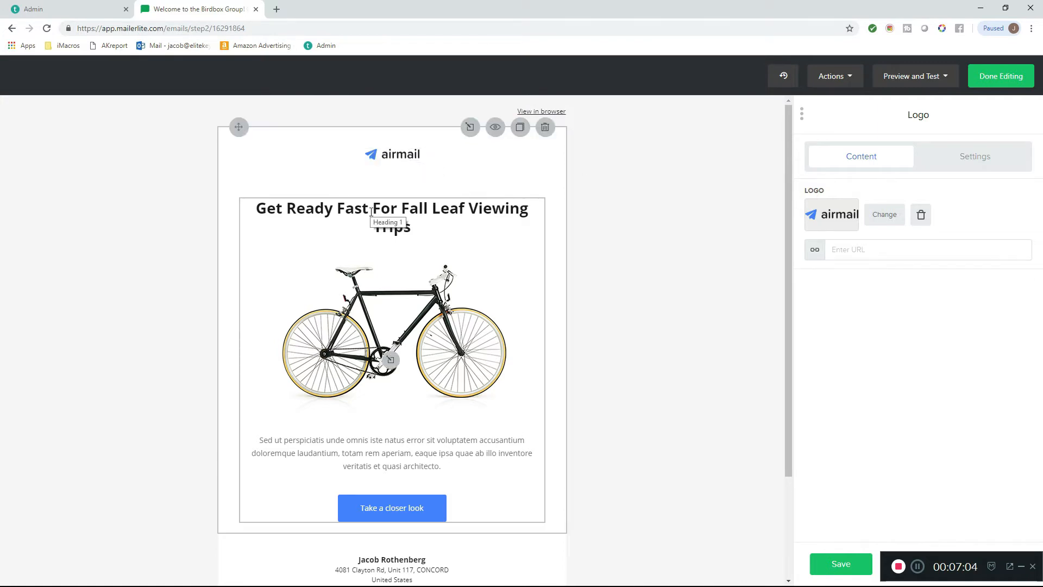
left_click(922, 216)
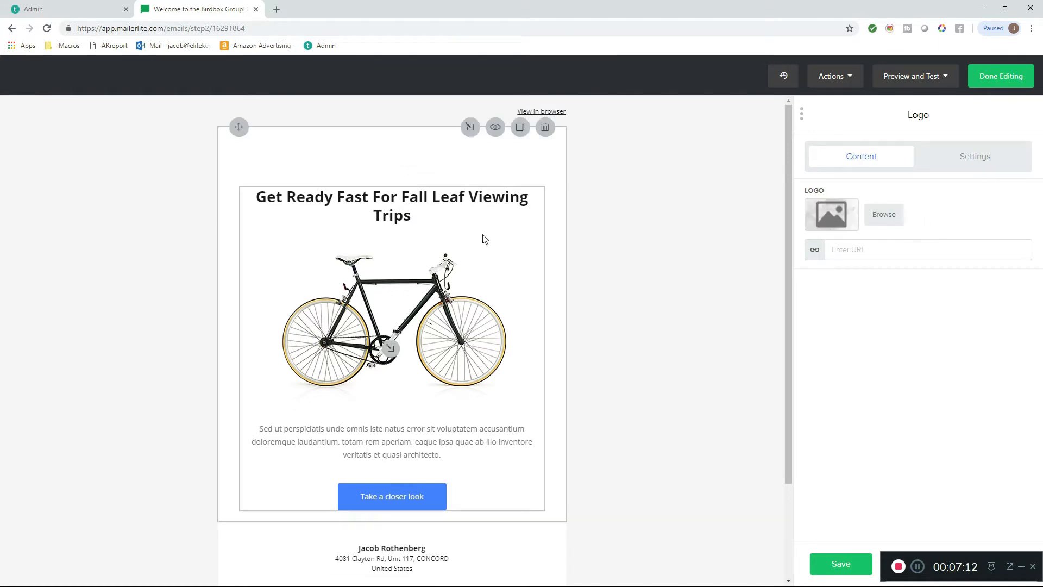
- Change the main heading of the email's content block to "The Birdbox Fanclub"
left_click(423, 197)
left_click_drag(427, 216, 218, 187)
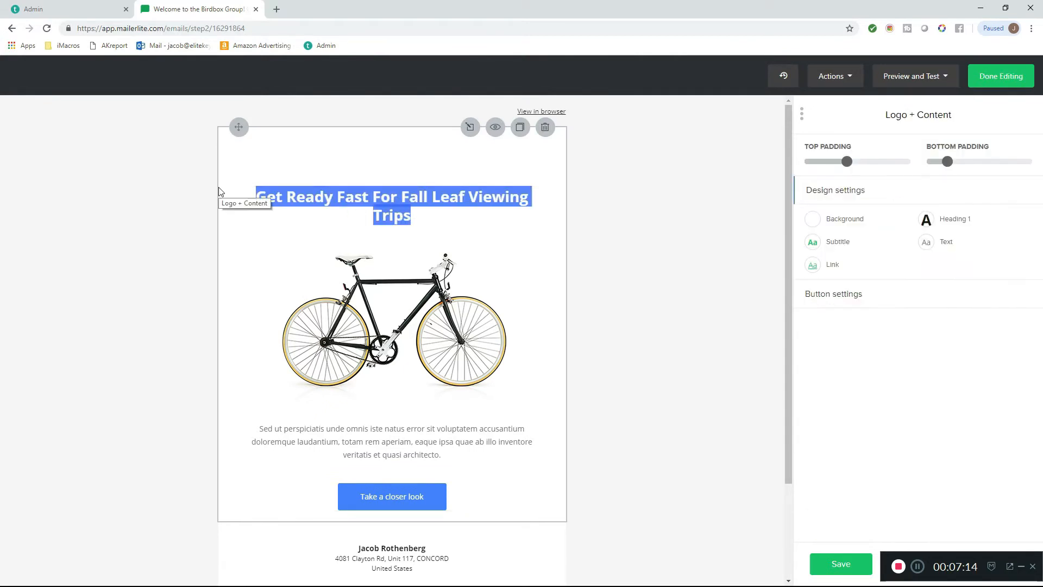
scroll(218, 188, "down", 2)
scroll(119, 186, "up", 2)
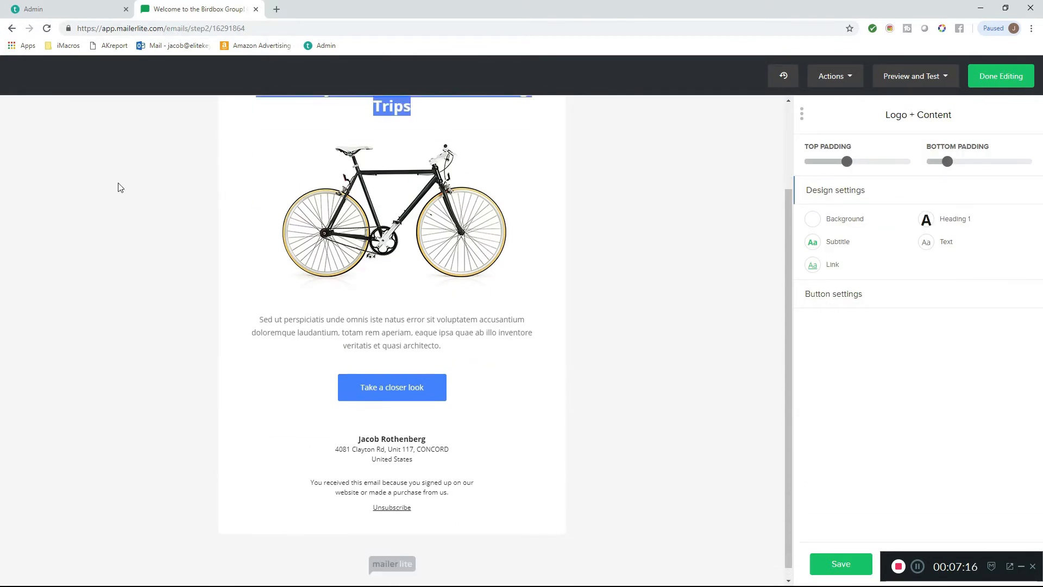
left_click(446, 262)
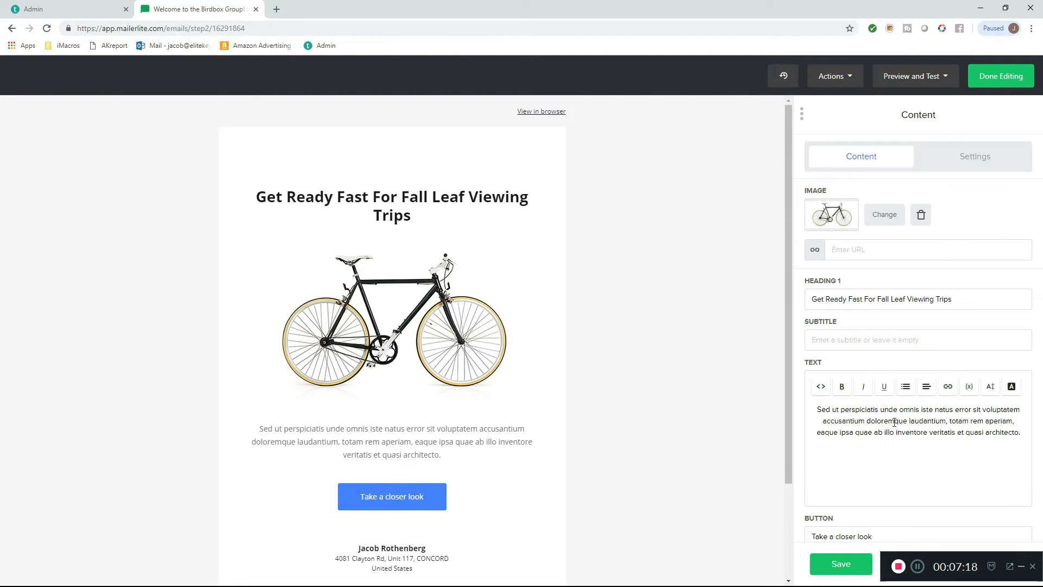
key("ctrl+a")
type("T")
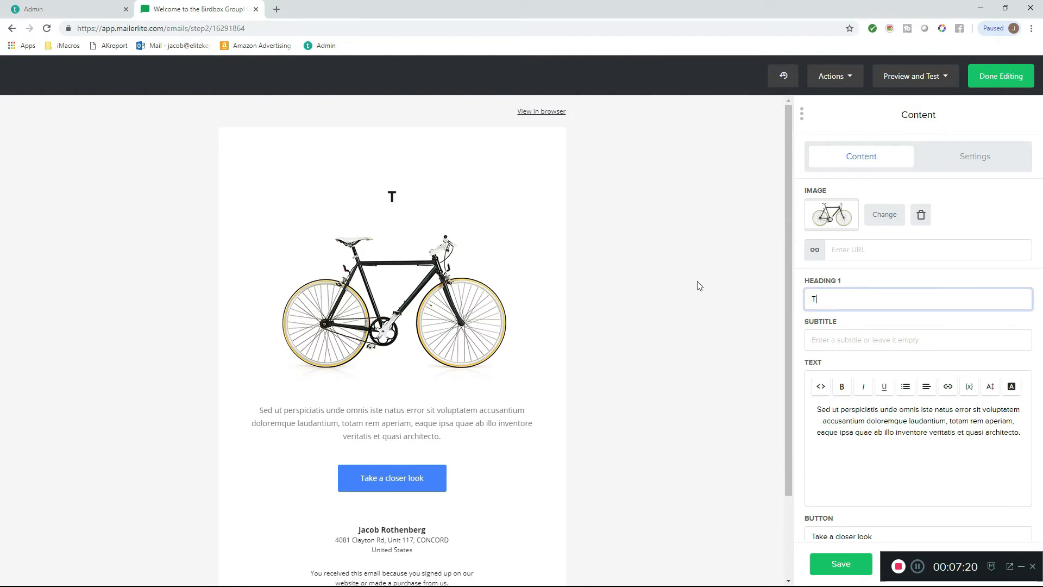
type("he Birdbox ")
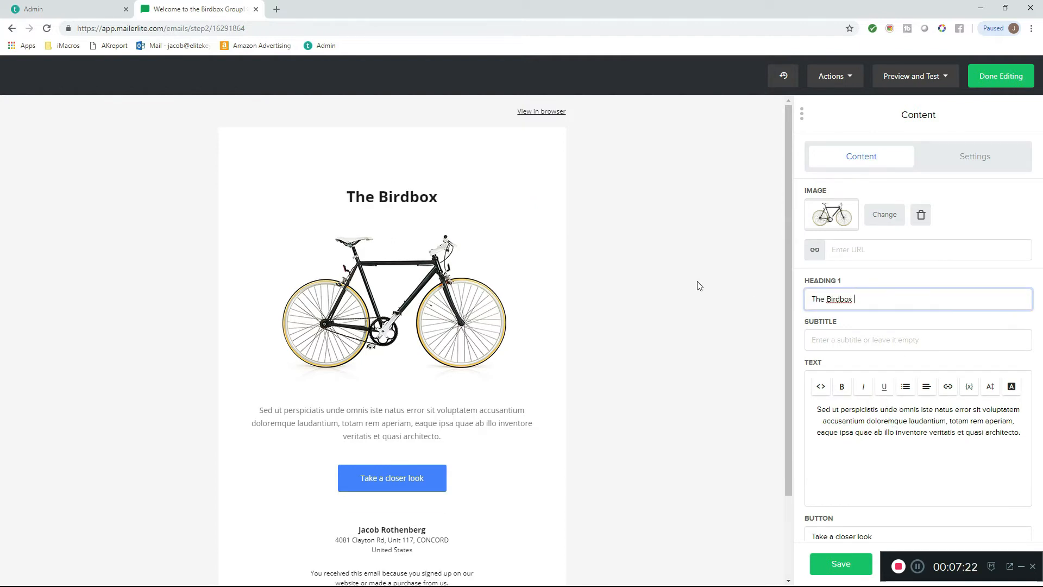
type("Fanclub")
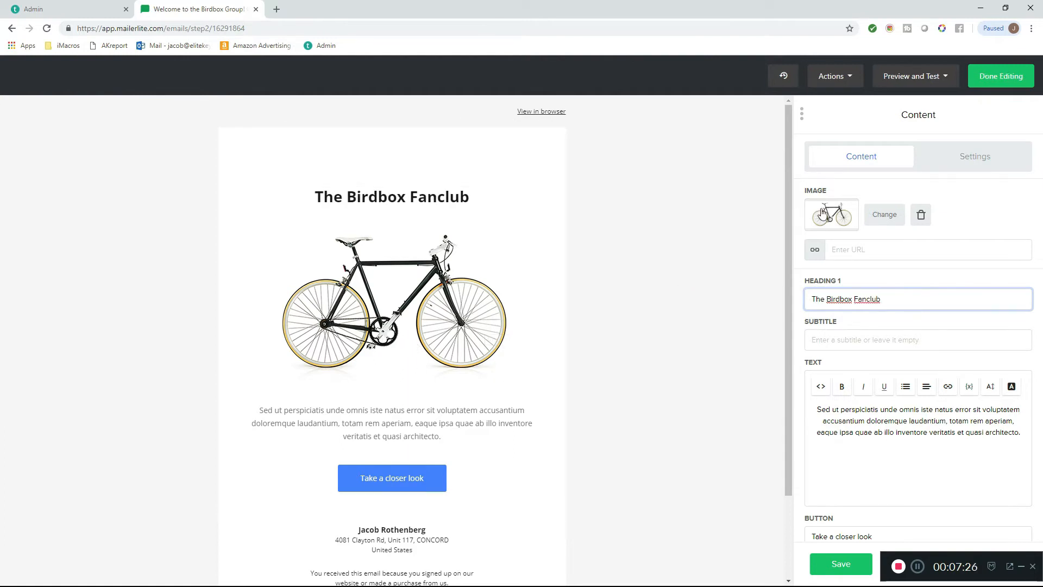
- Replace the bicycle image in the content block with bird_box_top.jpg from the file manager
left_click(882, 219)
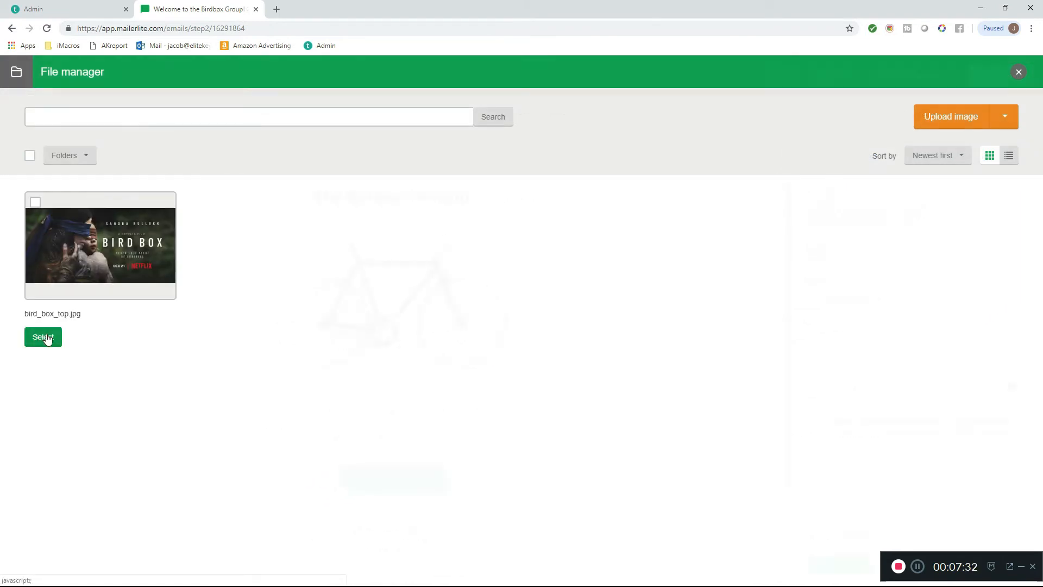
left_click(43, 337)
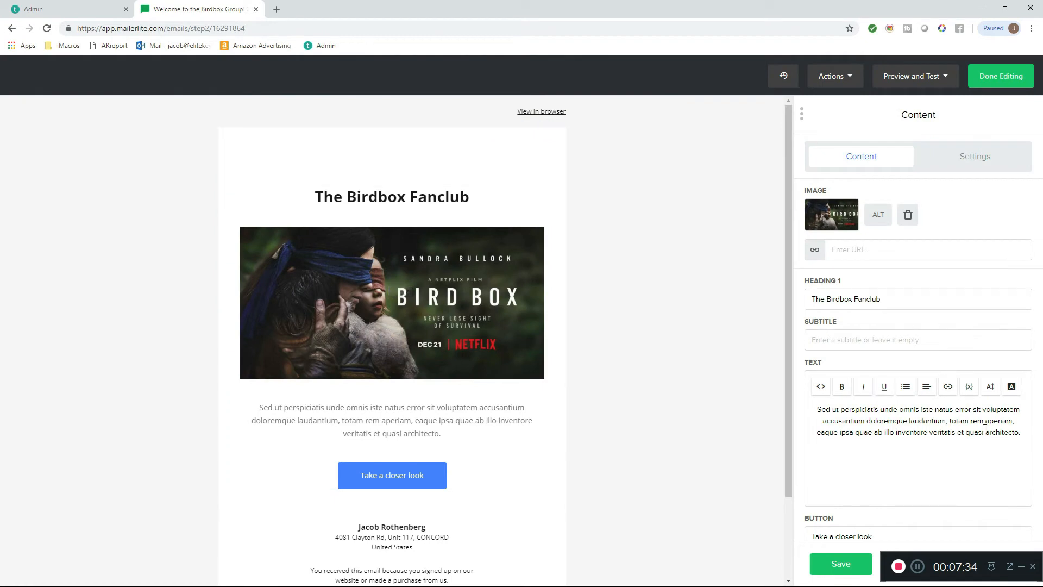
- Replace the placeholder paragraph in the content block with "Welcome to the Birdbox Fanclub!"
scroll(1015, 426, "down", 1)
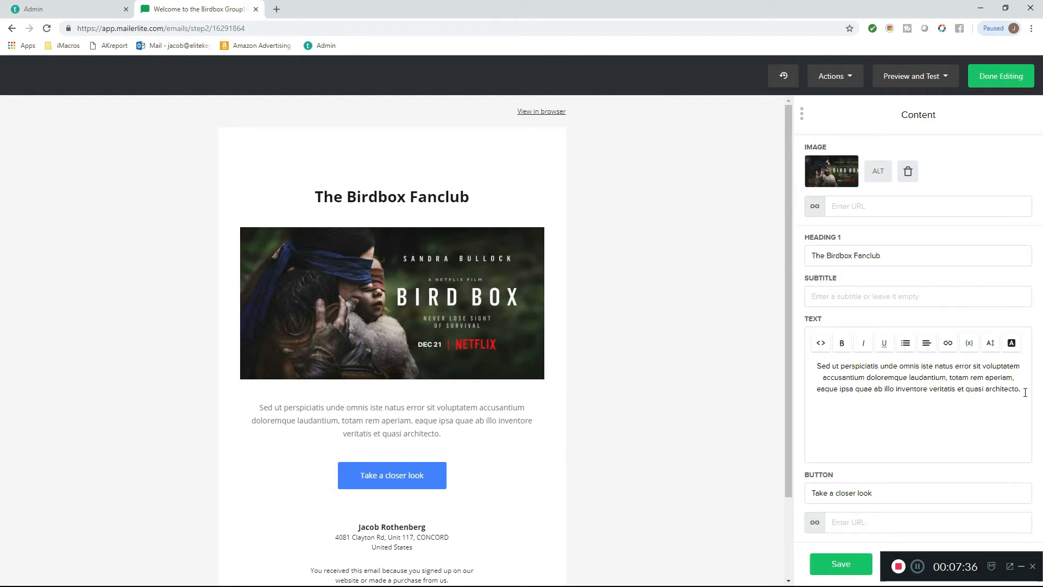
left_click_drag(1024, 389, 764, 368)
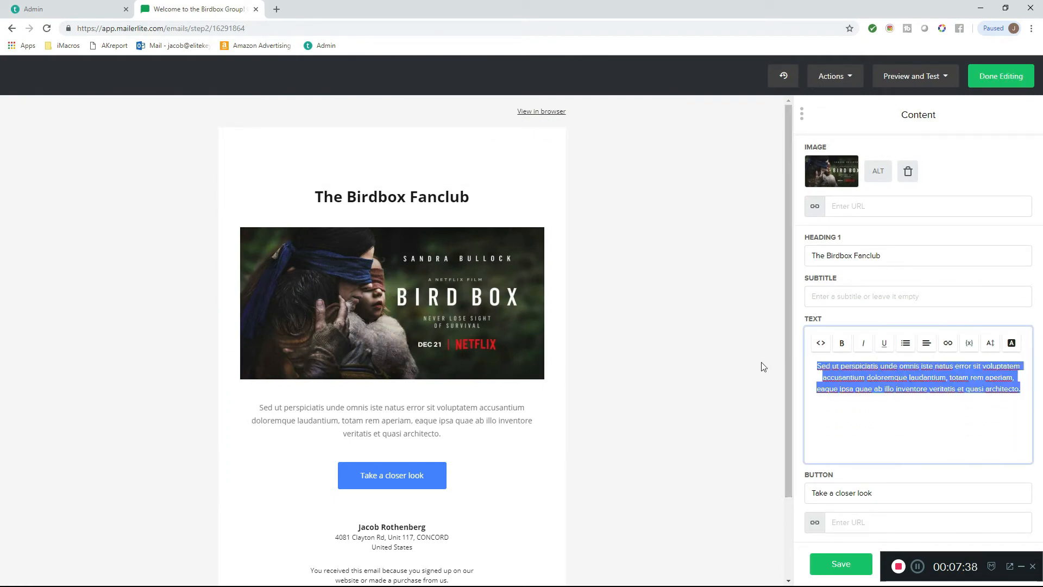
type("Welcome to ")
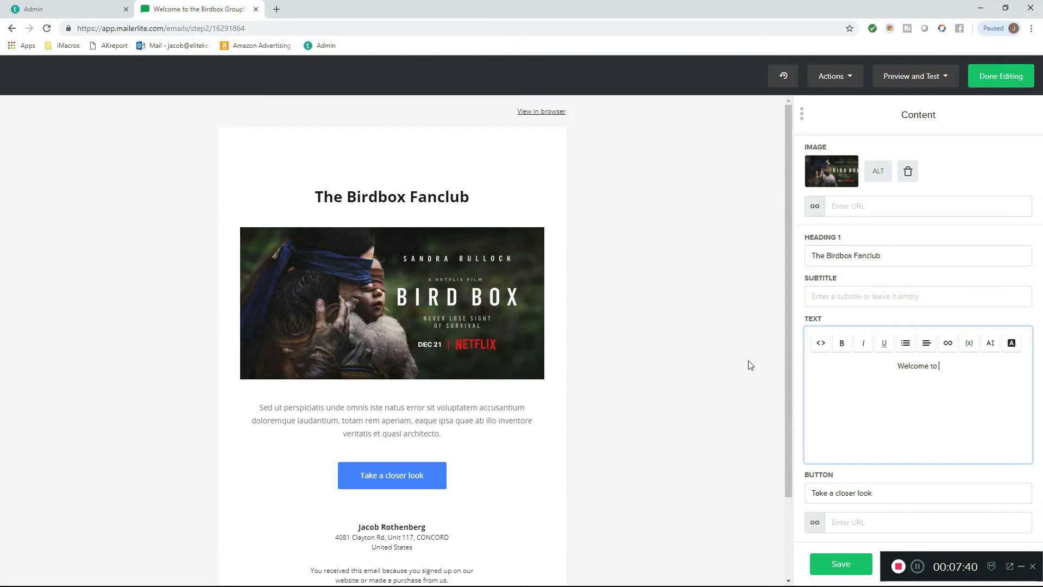
type("the Birdbox Fa")
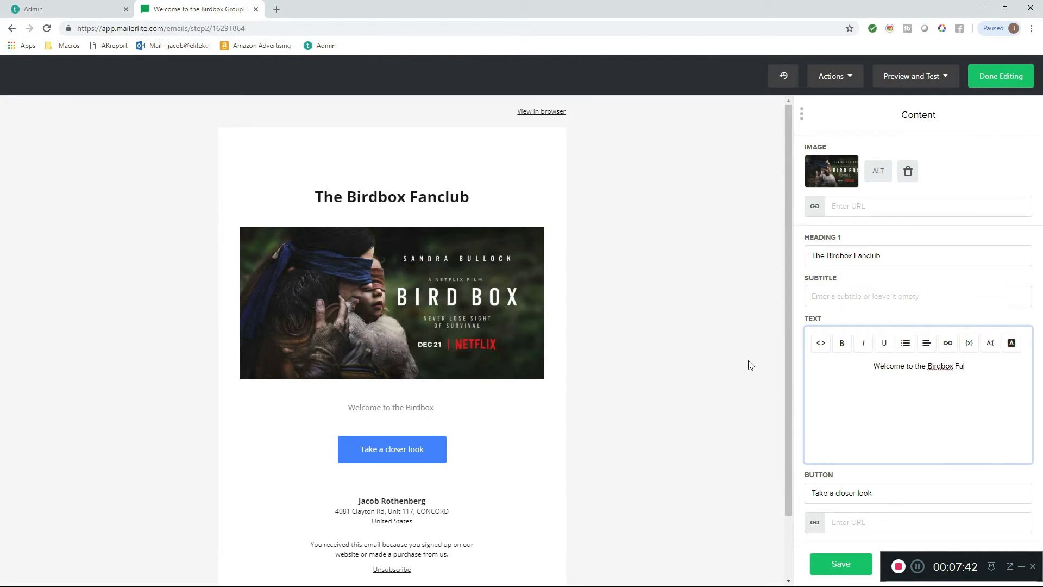
type("nclub!")
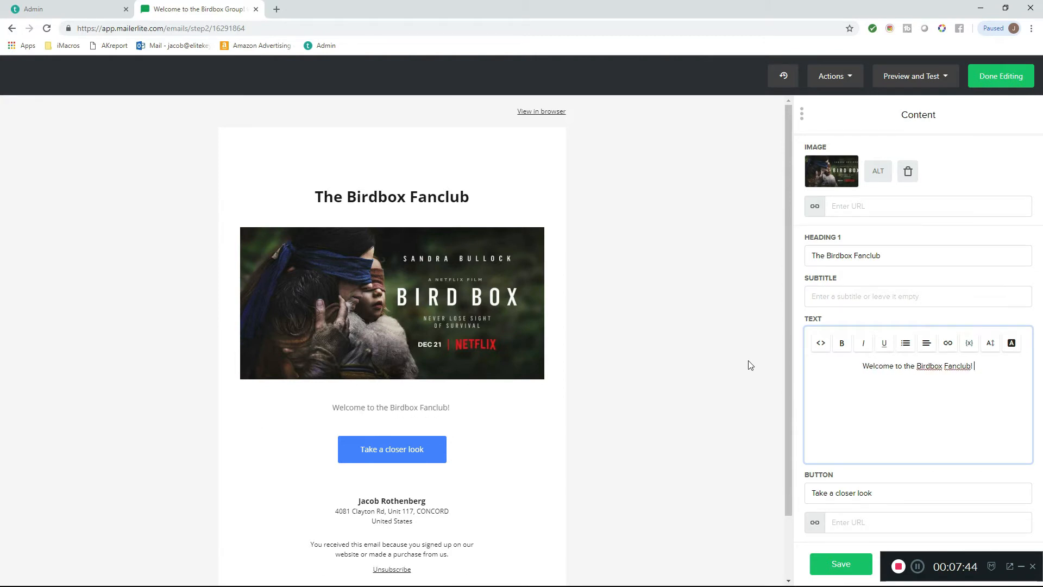
type(" You ar")
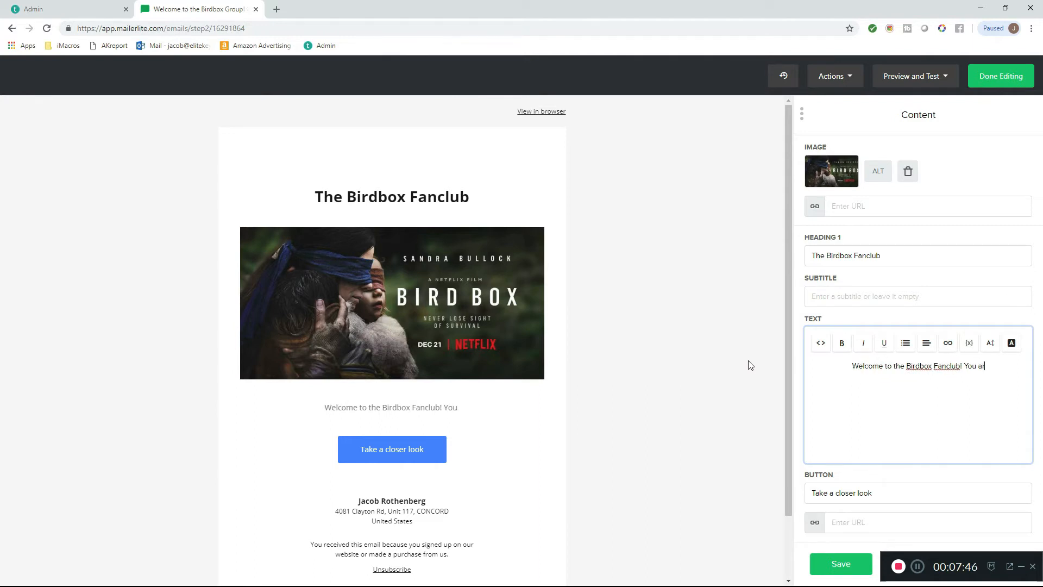
type("e being e-mailed as you")
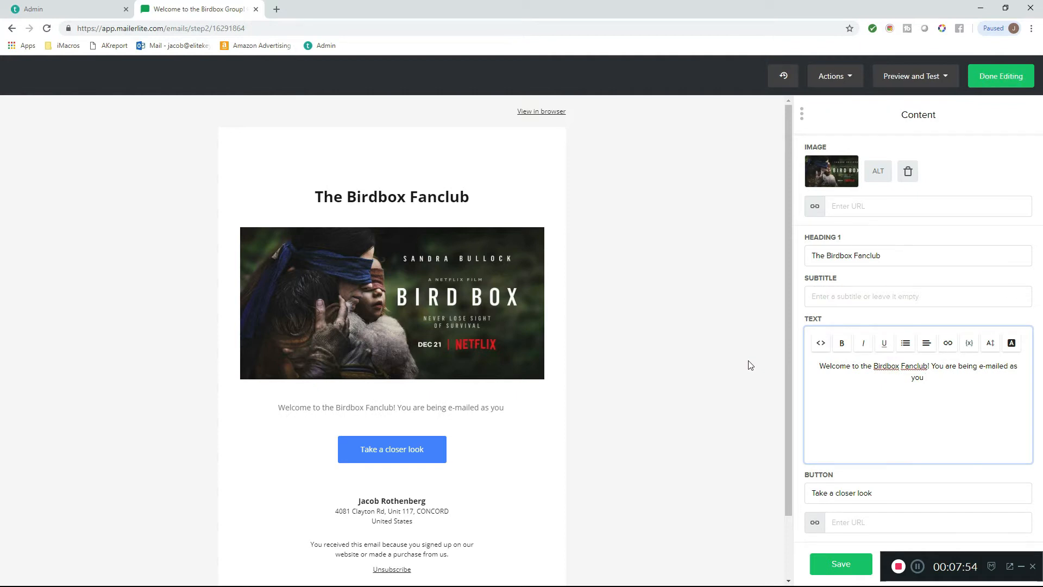
- Continue the paragraph with "You are being e-mailed as you subscribed for our newsletter in order to receive the latest promotions related to Bird Box"
type("subscri")
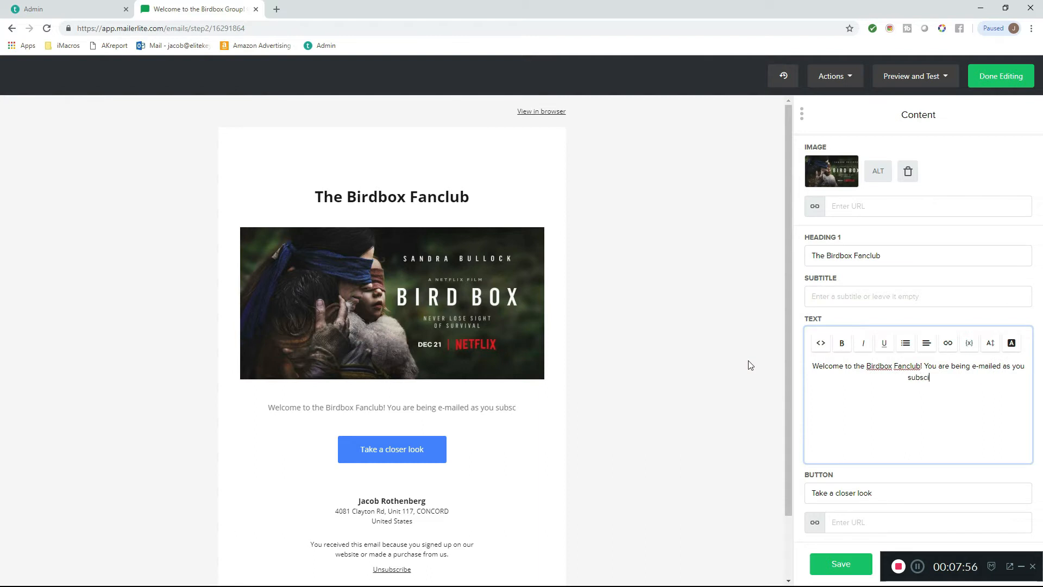
type("bed for")
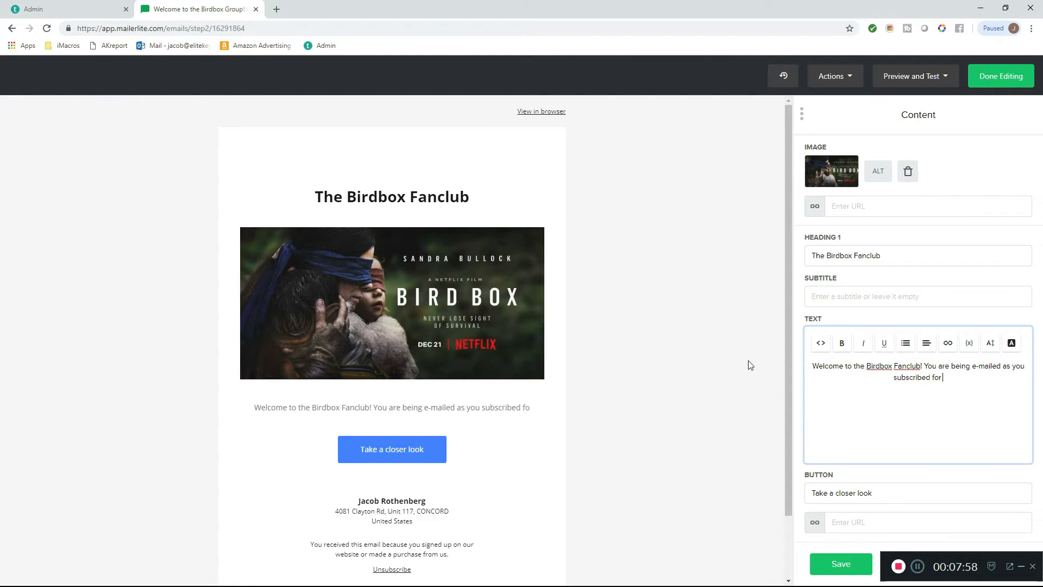
type(" our newsletter in order to rece")
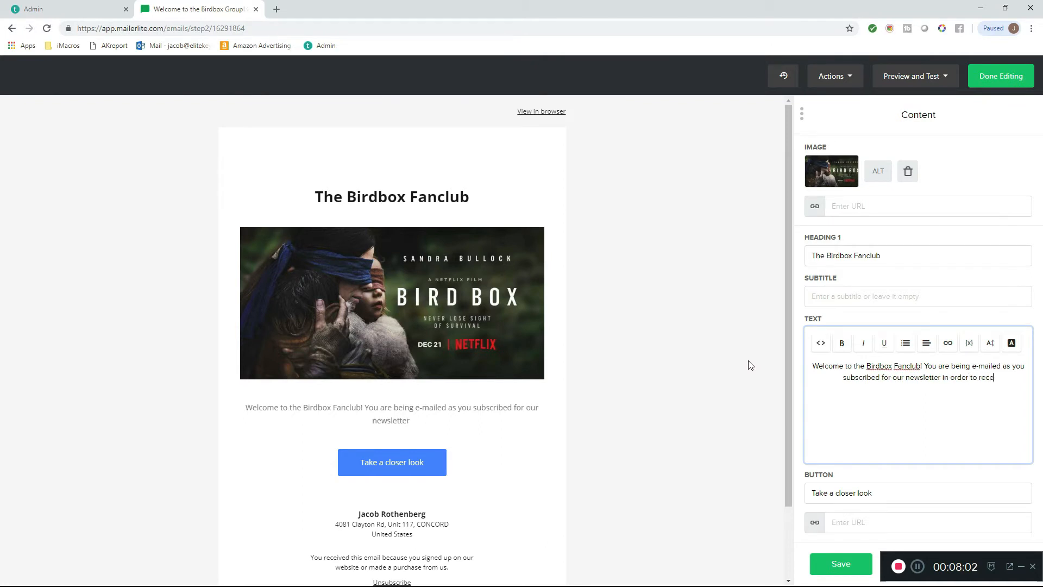
type("ive the latest pr")
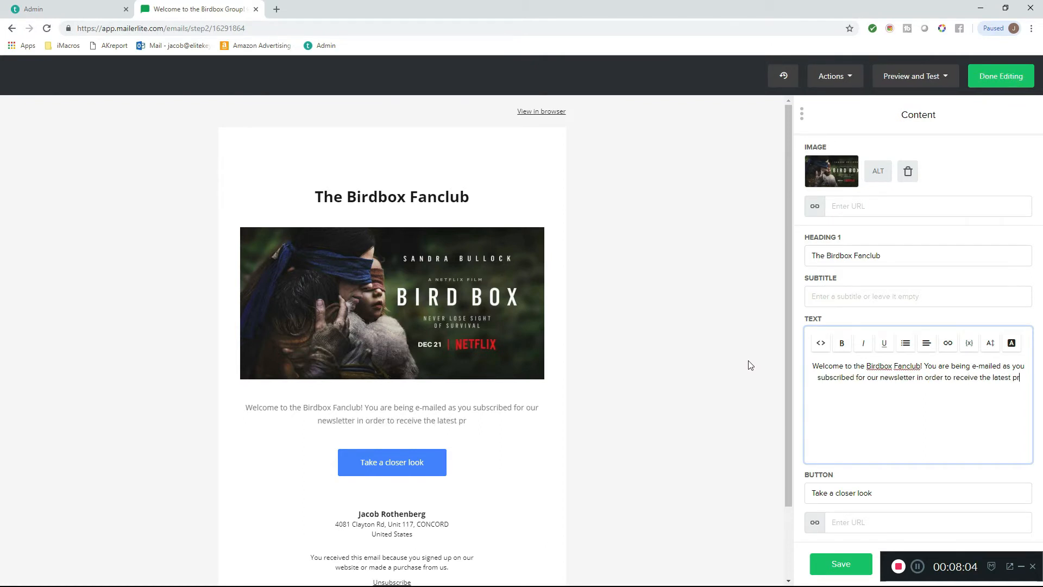
type("omotions relat")
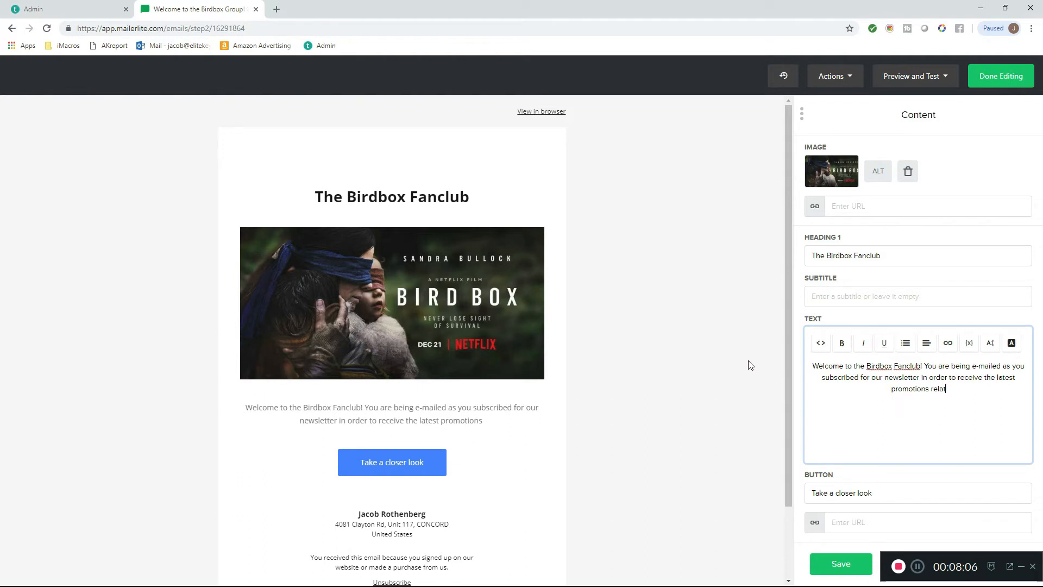
type("ed to Bird Box")
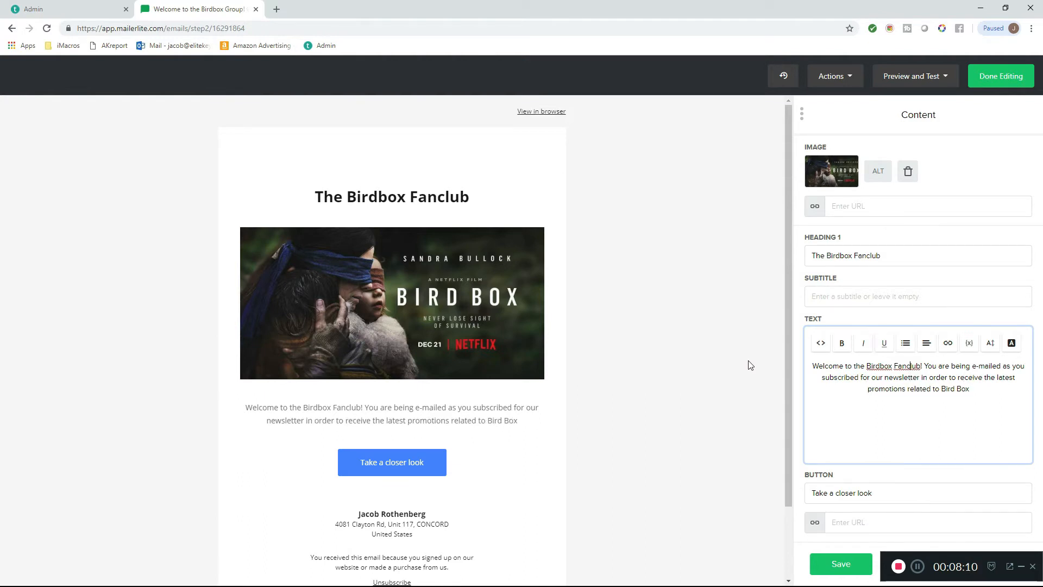
- Respell "Birdbox" as "Bird Box" in the paragraph's opening sentence and in the block's main heading
key("Left")
key("Left")
key("Left")
key("Left")
key("Left")
key("Left")
key("Left")
key("Left")
key("Delete")
type("B")
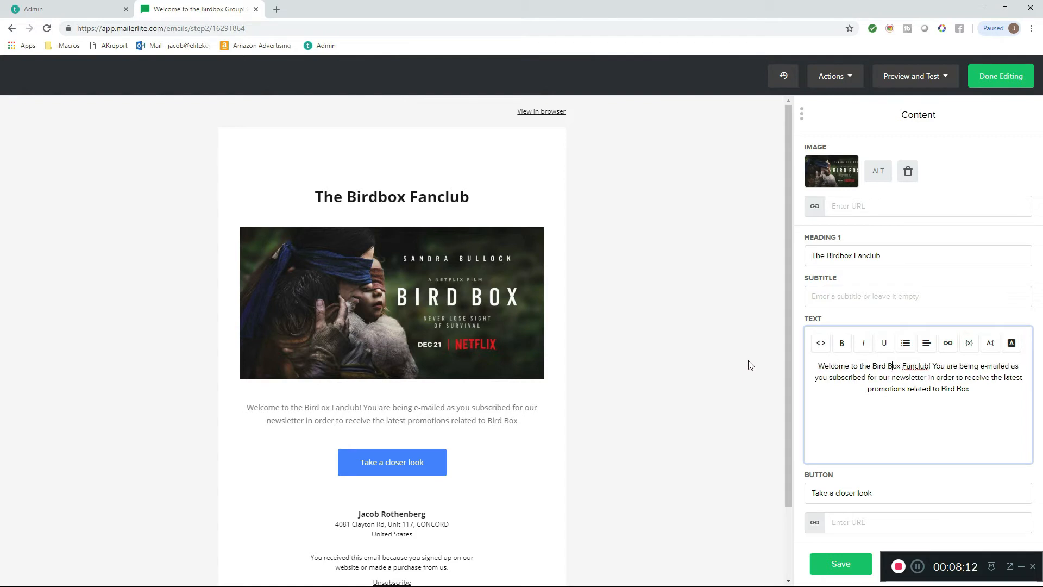
double_click(838, 255)
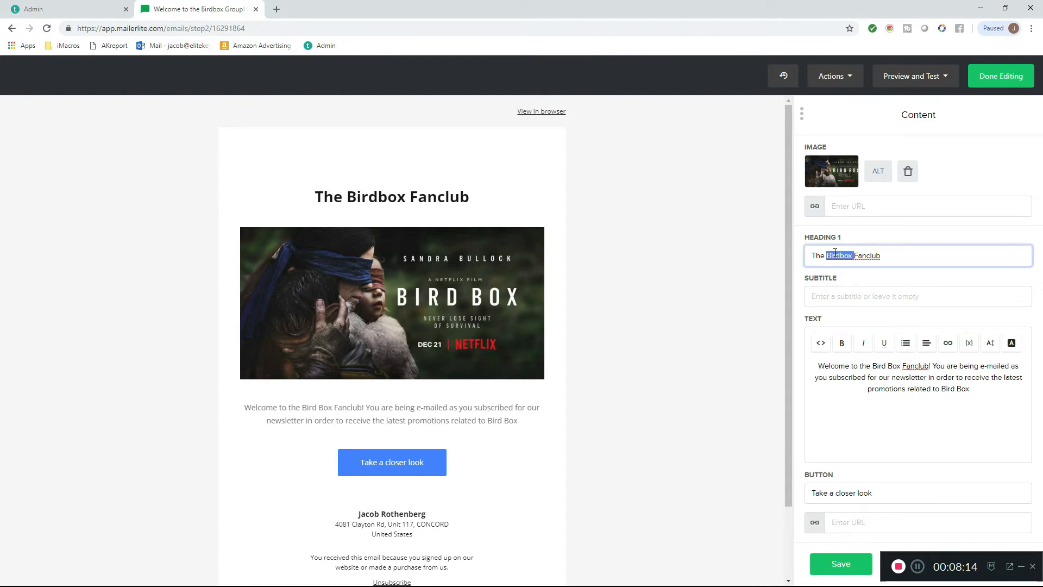
type("Bird Box")
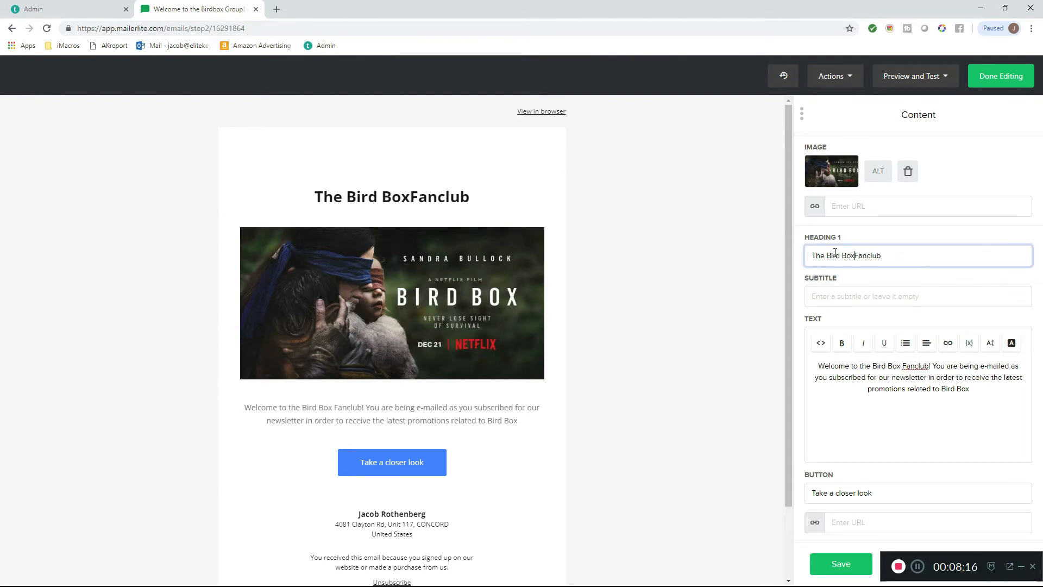
- Complete the end of the paragraph with "along with updates on the potential series to be created! Stay tuned!"
left_click(986, 391)
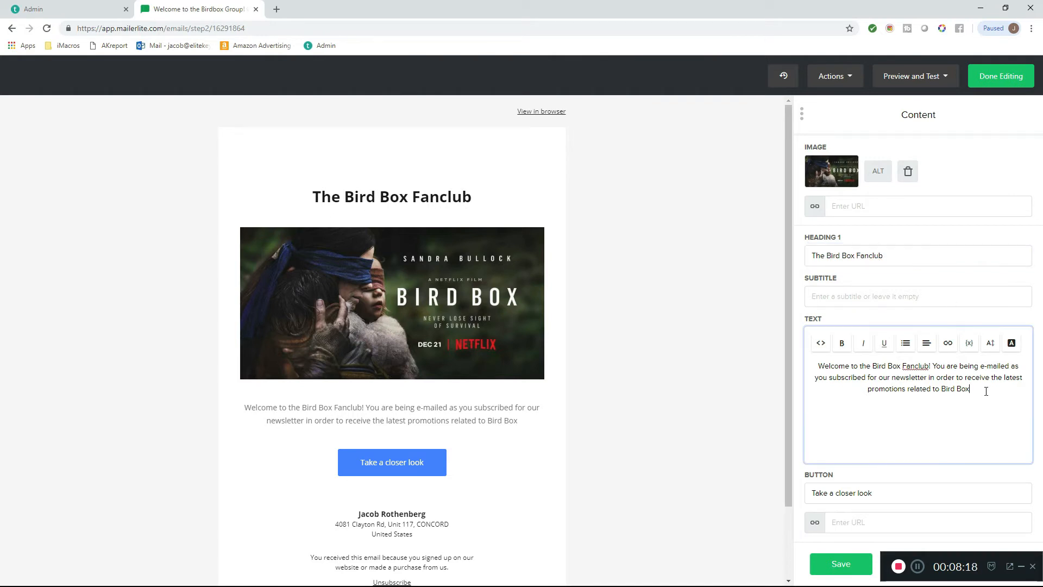
type("along")
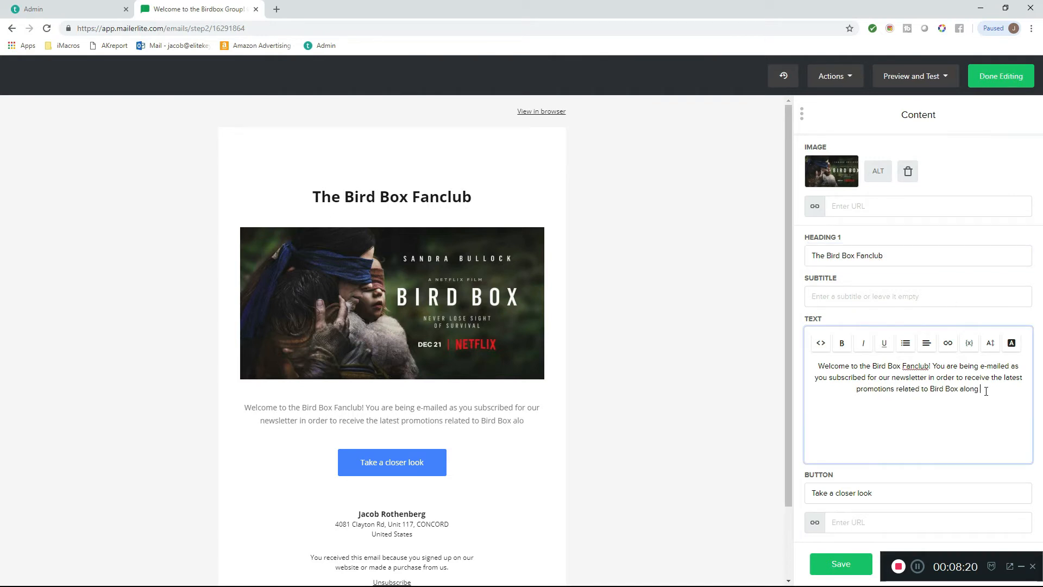
type(" with")
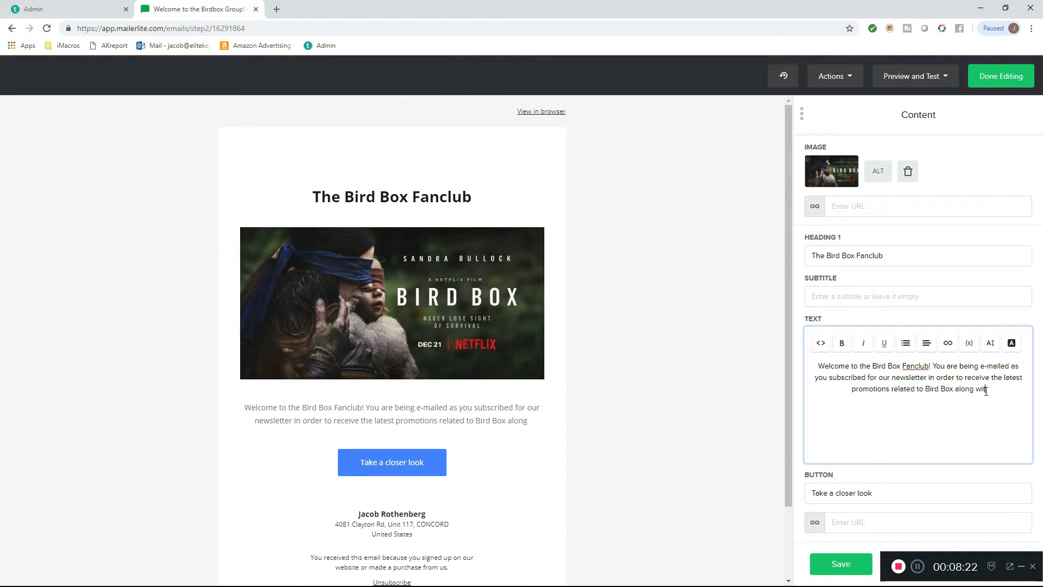
type(" upda")
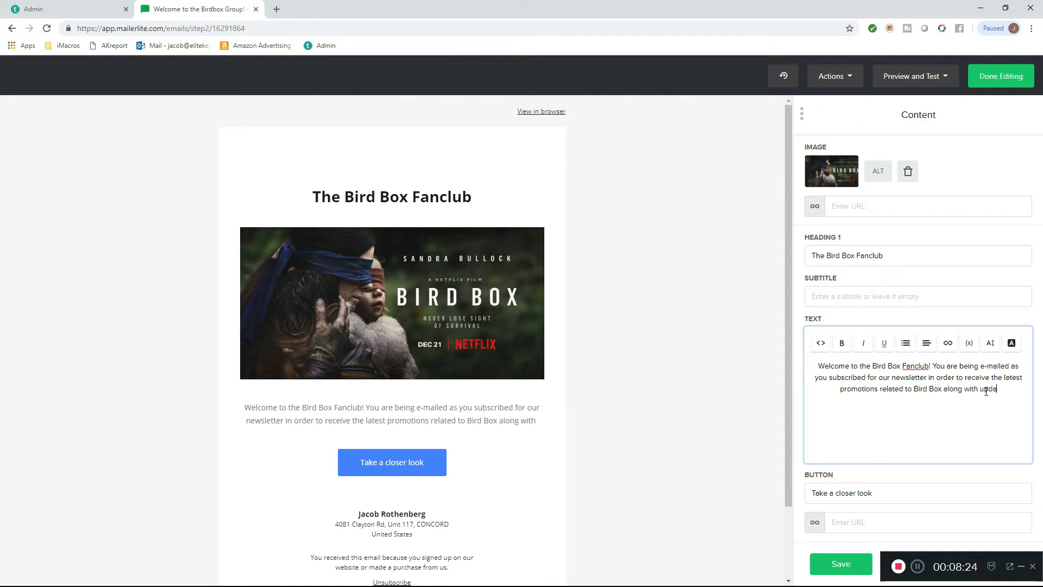
type("tes o")
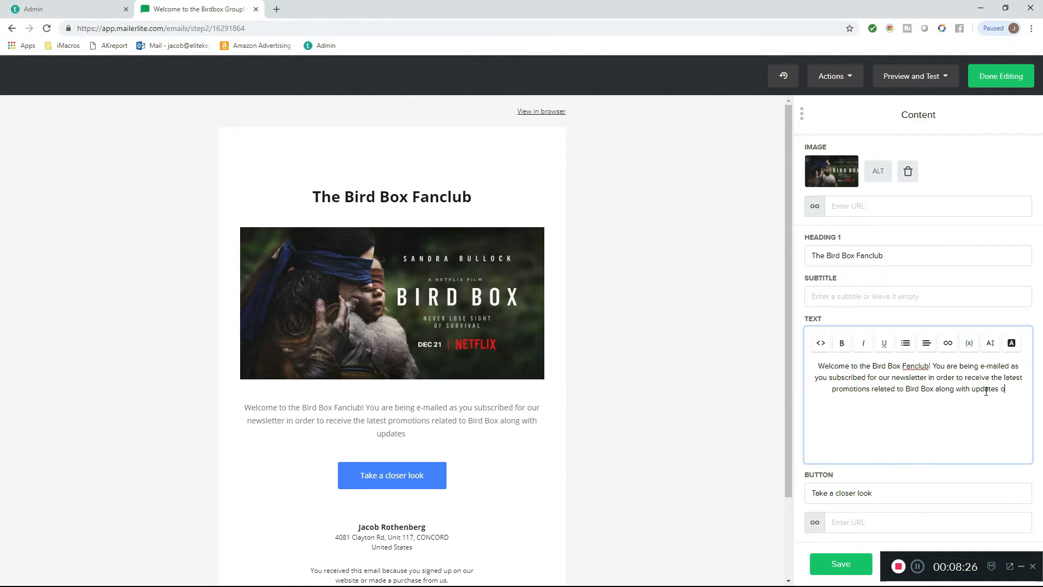
type("n the po")
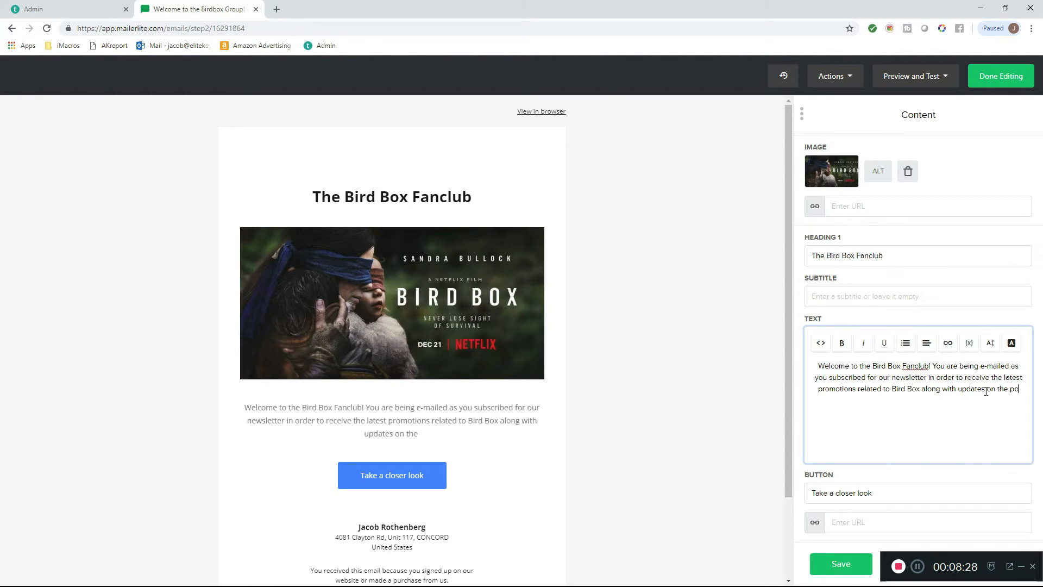
type("tential series t")
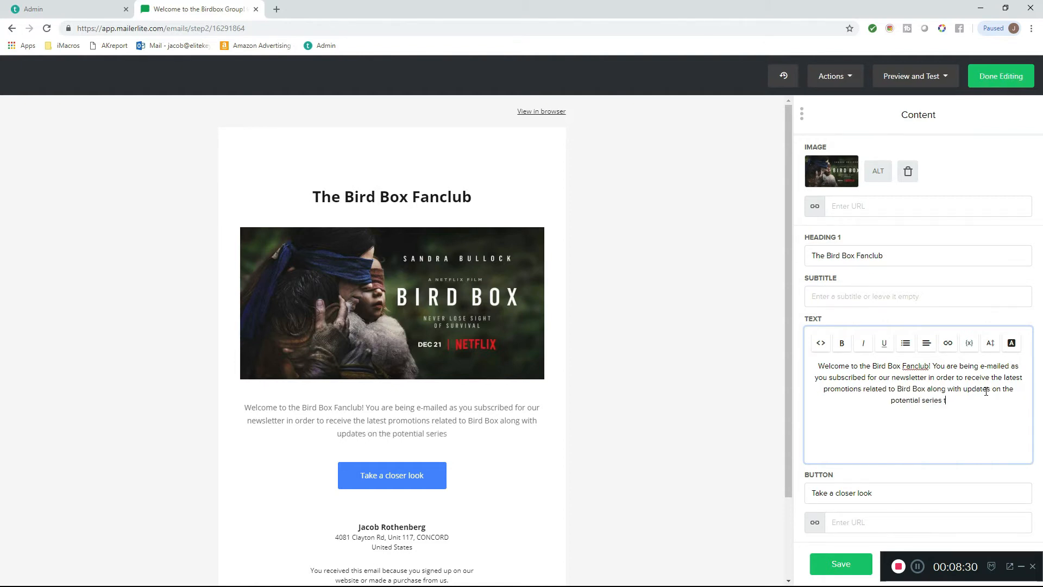
type("o be created!")
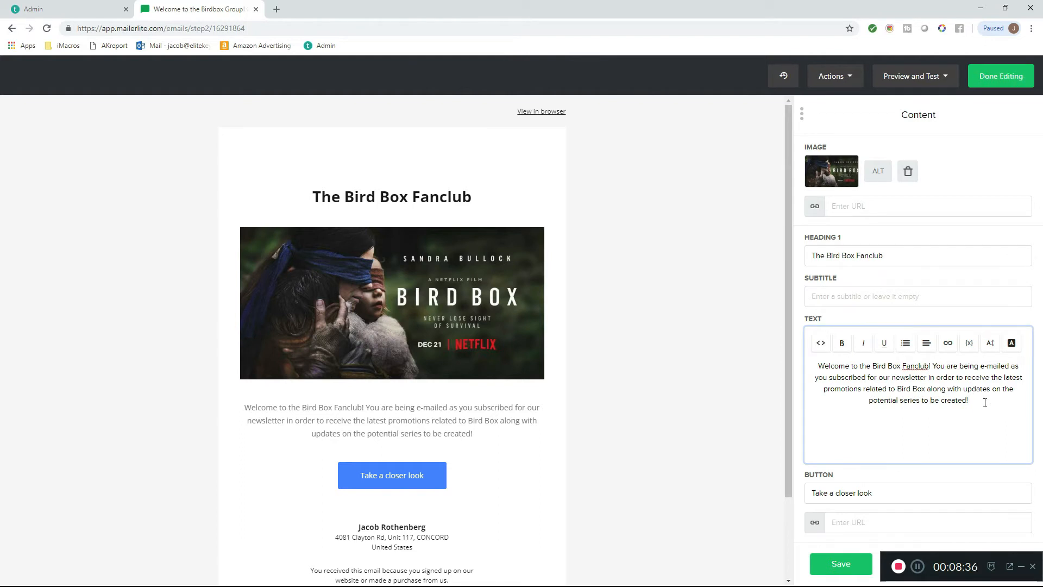
type(" Stay tuned!")
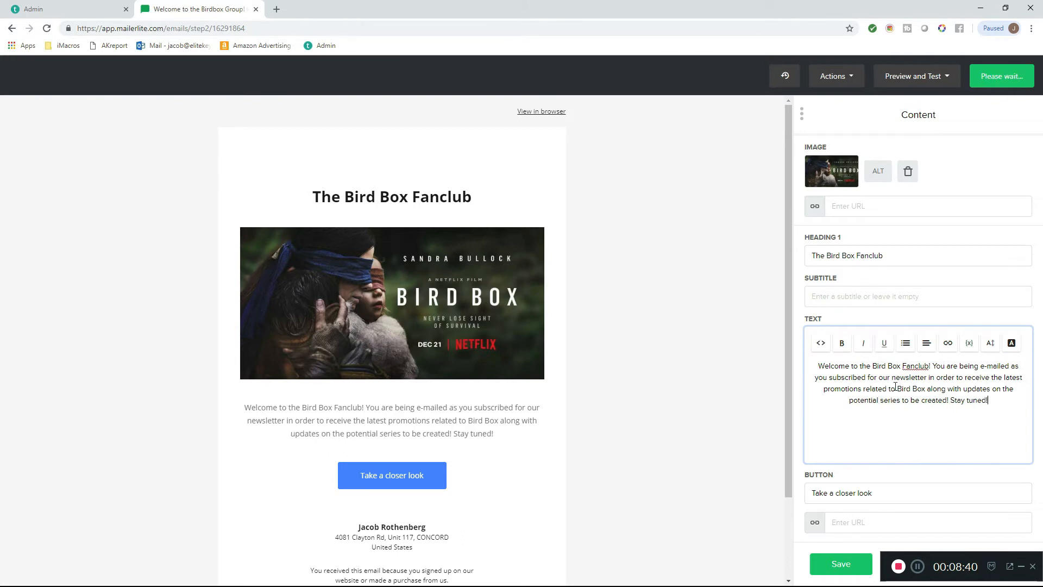
- Left-align the whole paragraph and set its font size to 14px after trying 13px
key("ctrl+a")
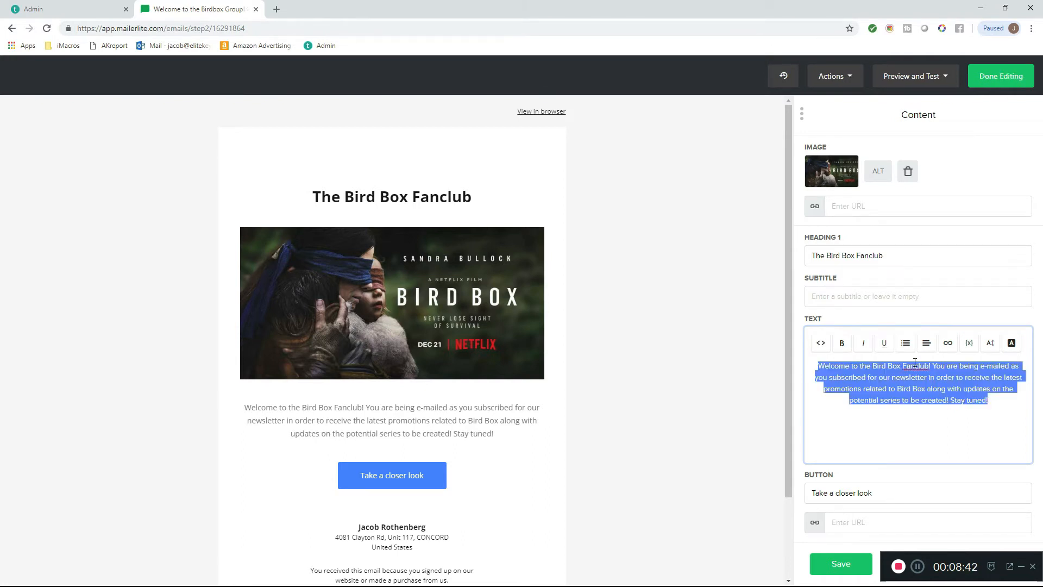
left_click(926, 343)
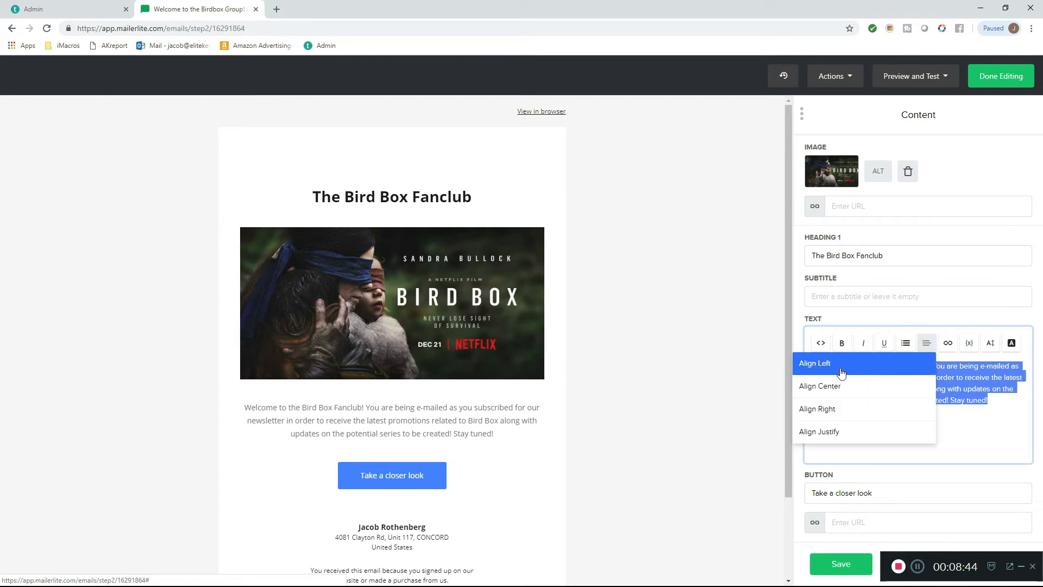
left_click(828, 363)
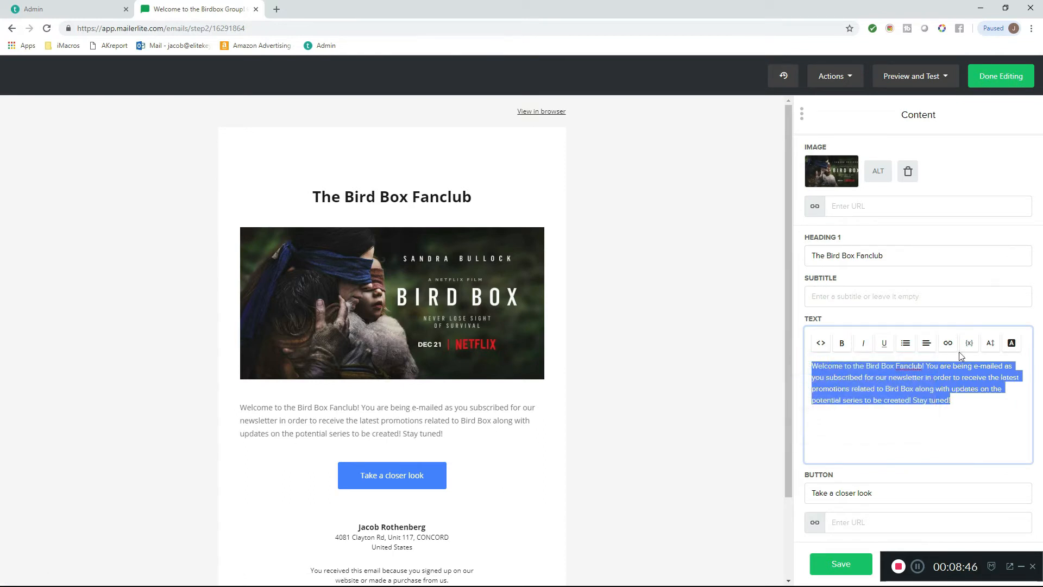
left_click(992, 343)
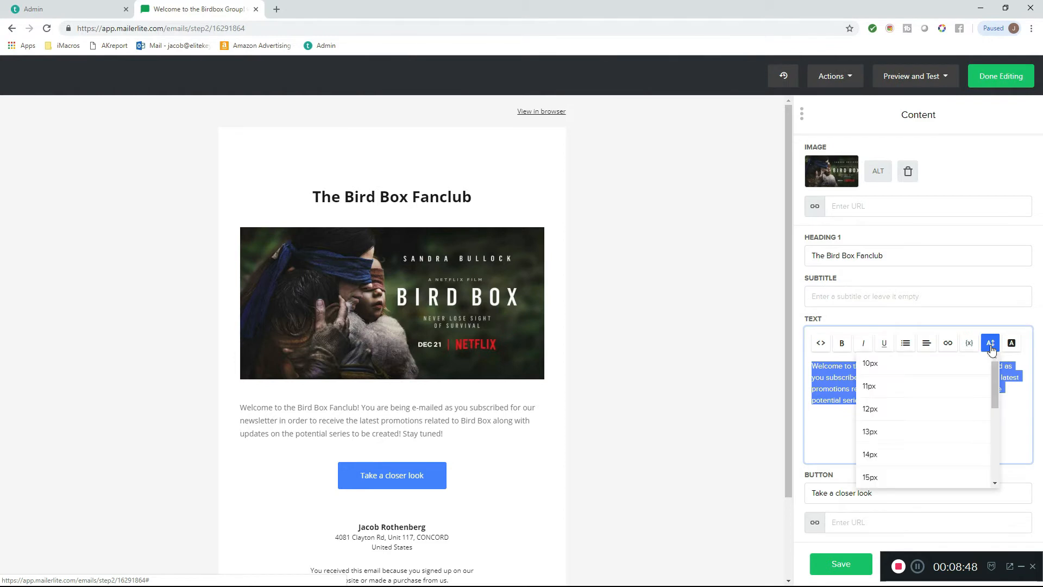
left_click(899, 441)
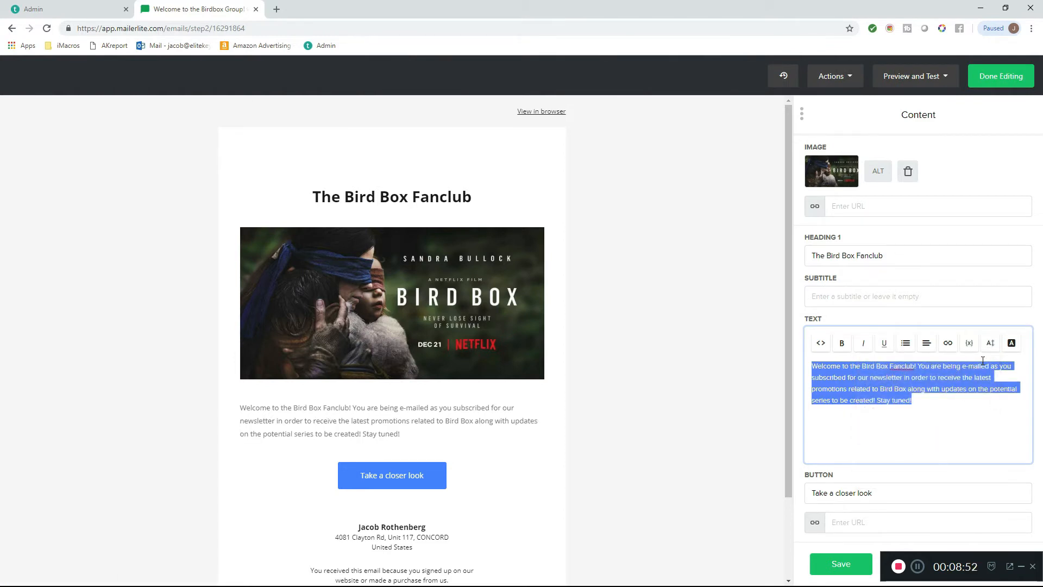
left_click(990, 343)
left_click(931, 455)
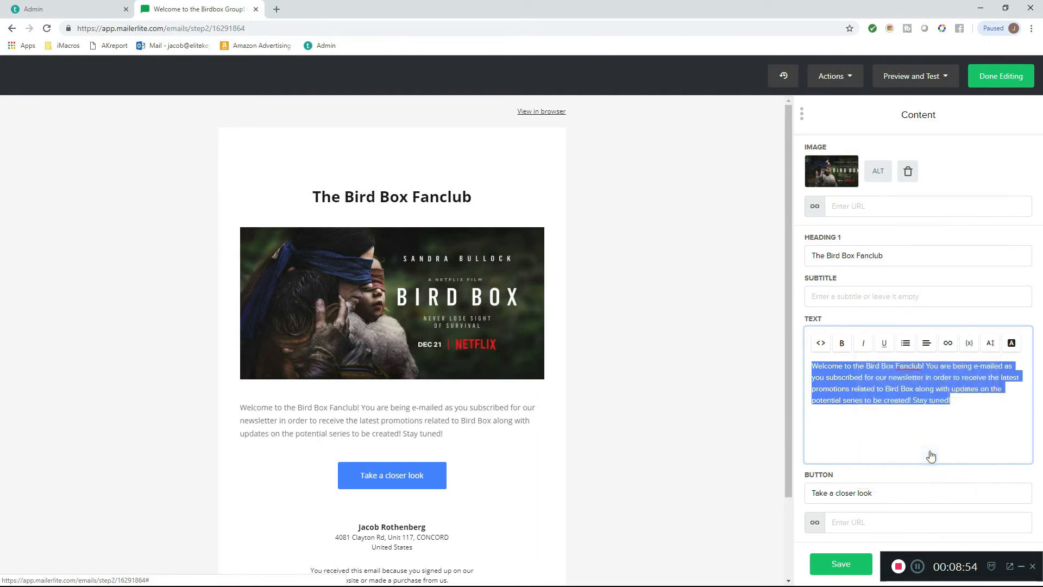
left_click(953, 428)
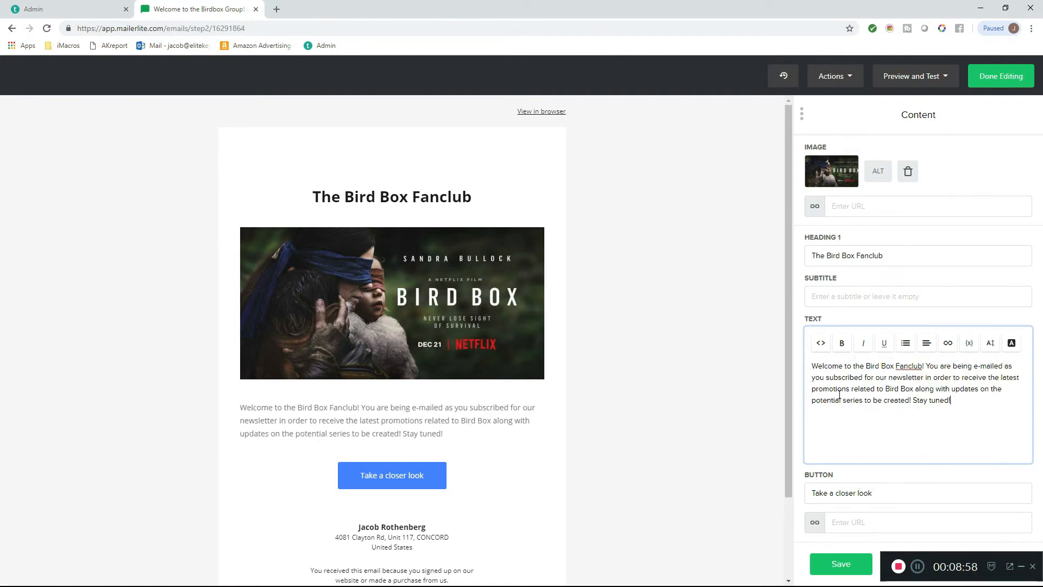
- Save the content block's changes and reopen the block for editing from its "Take a closer look" button
left_click_drag(789, 377, 786, 460)
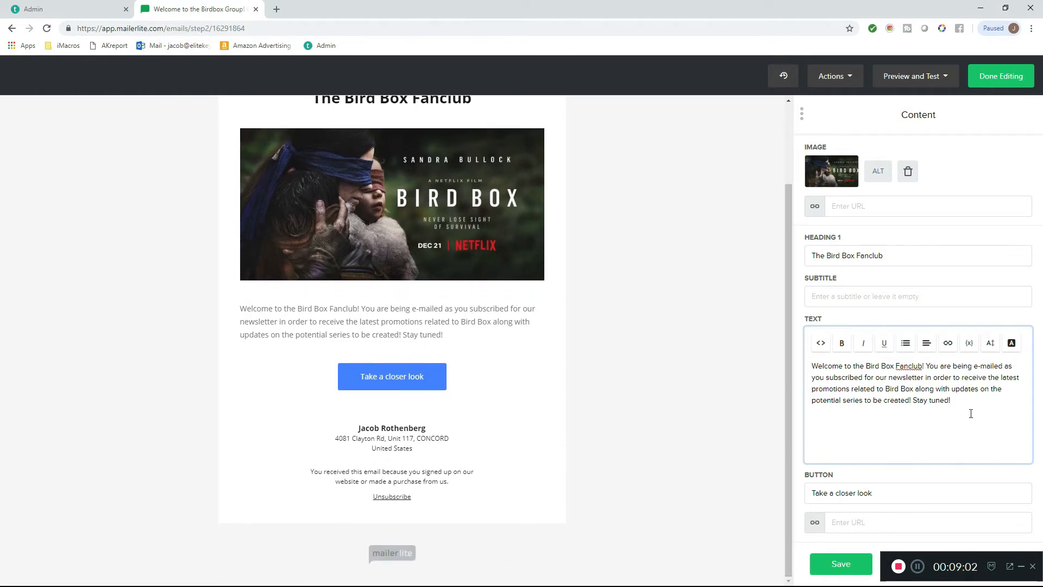
left_click(841, 564)
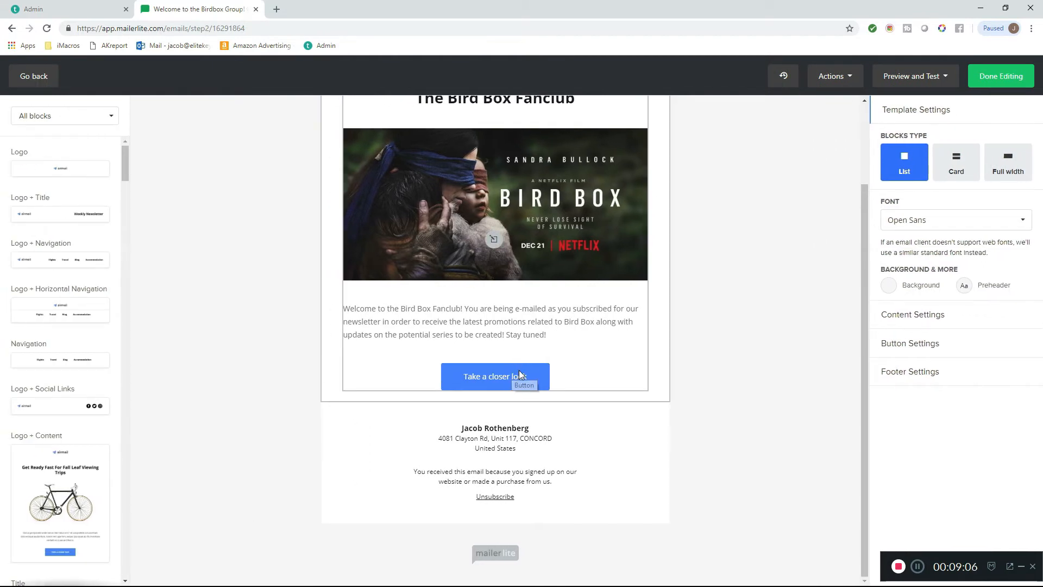
left_click(519, 376)
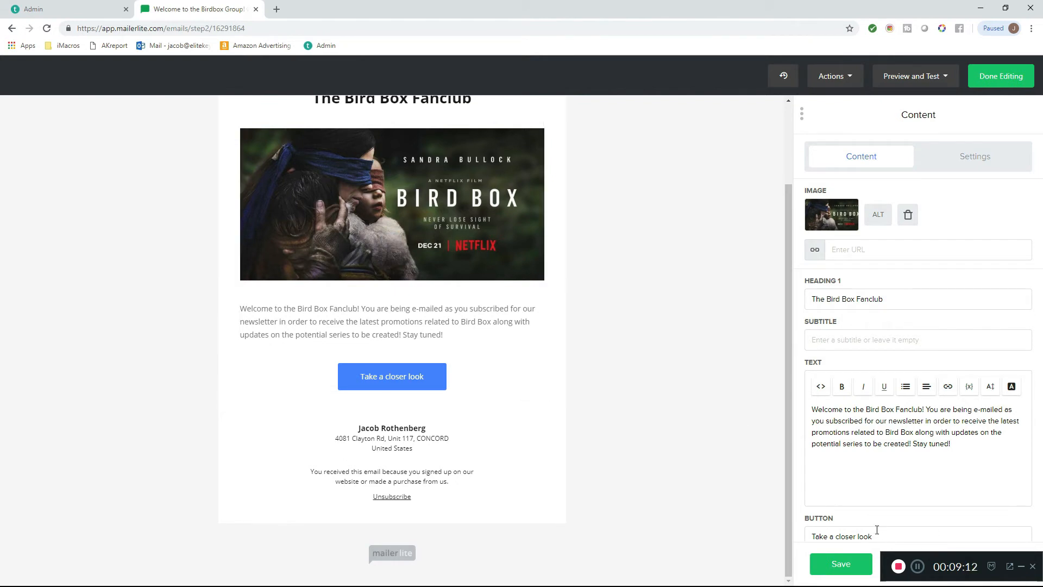
- Replace the content block's button label with "Join our Facebook Fanclub for Bird Box Now!"
left_click_drag(892, 536, 806, 502)
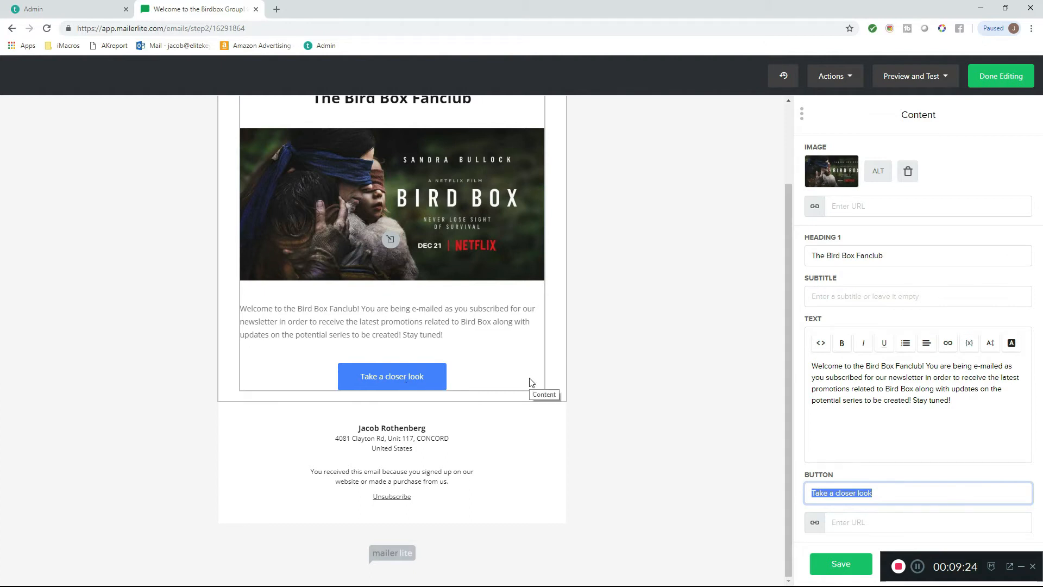
type("Join our Fac")
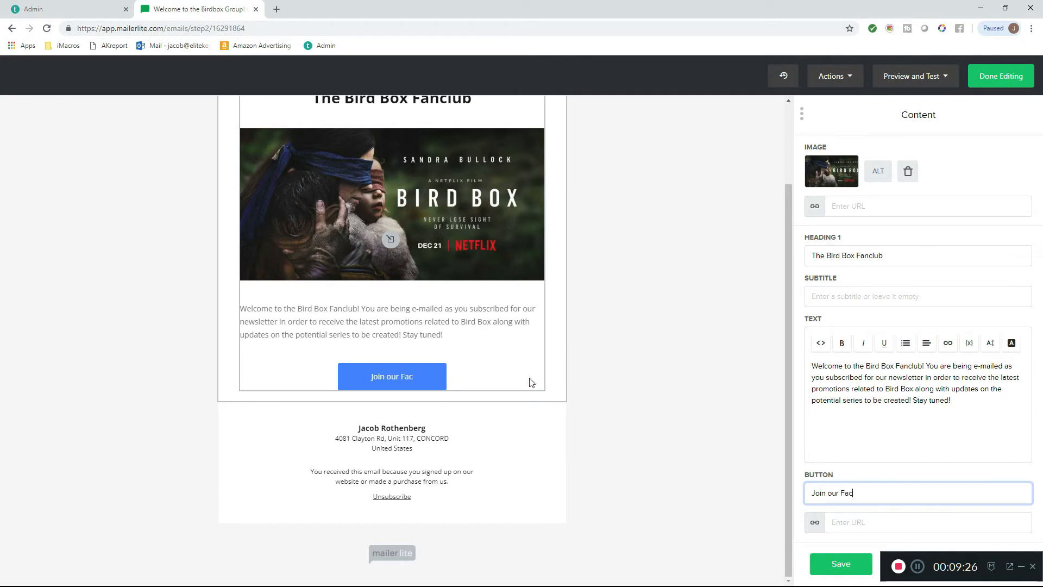
type("ebook Fancl")
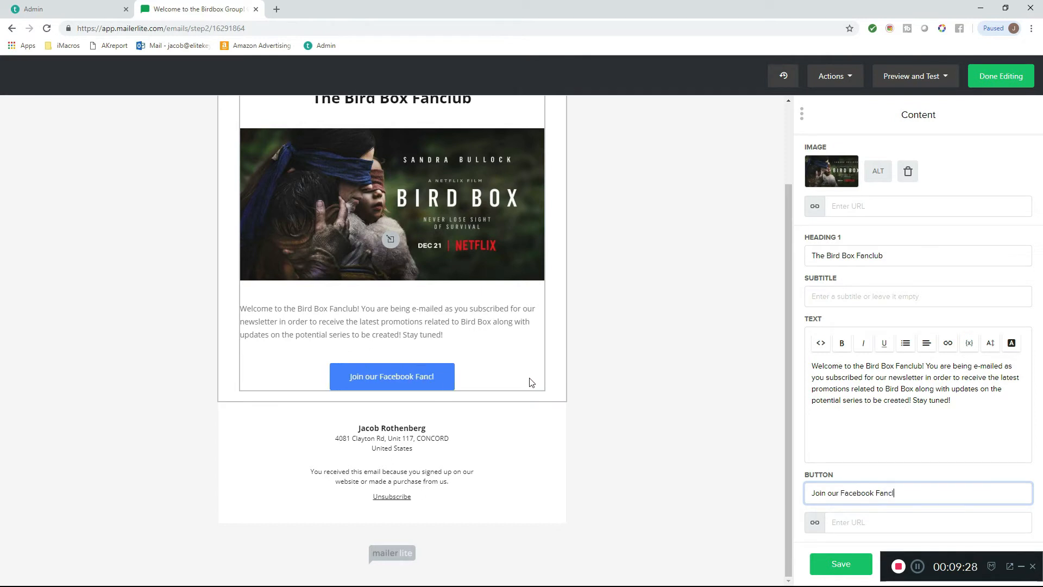
type("ub and join t")
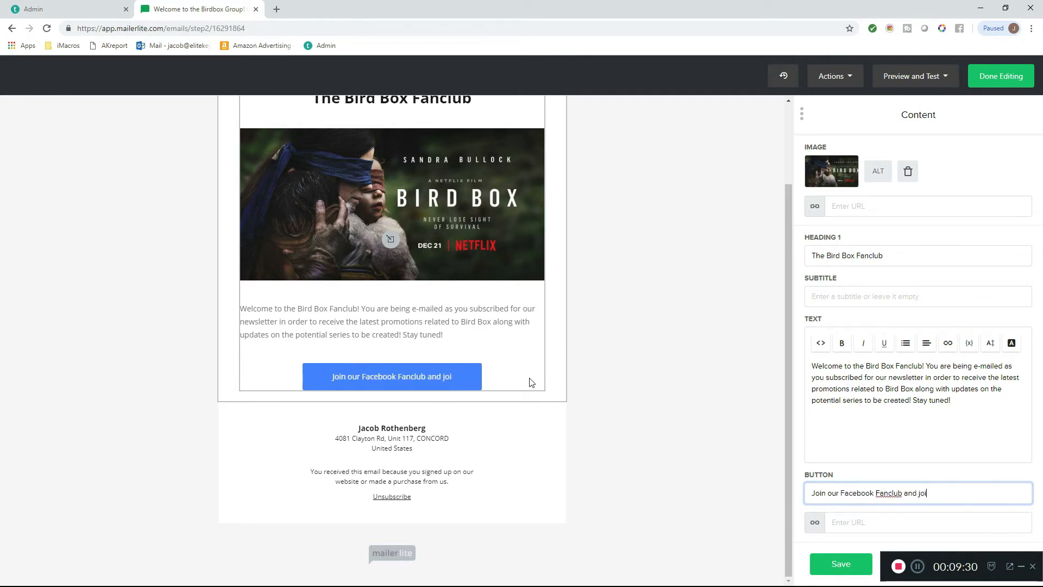
key("BackSpace")
key("BackSpace")
key("BackSpace")
key("BackSpace")
key("BackSpace")
key("BackSpace")
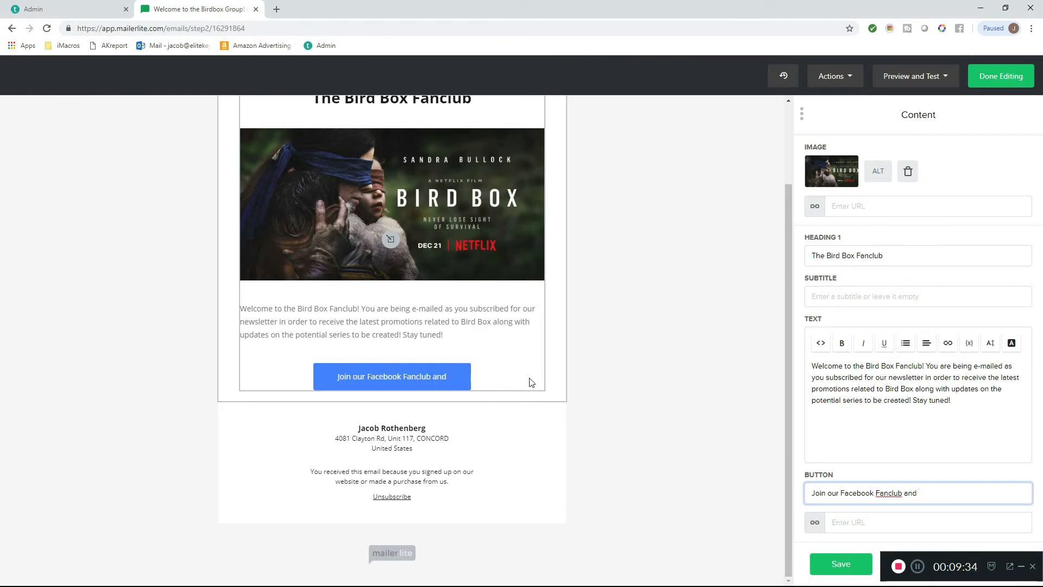
key("BackSpace")
key("BackSpace")
key("BackSpace")
key("BackSpace")
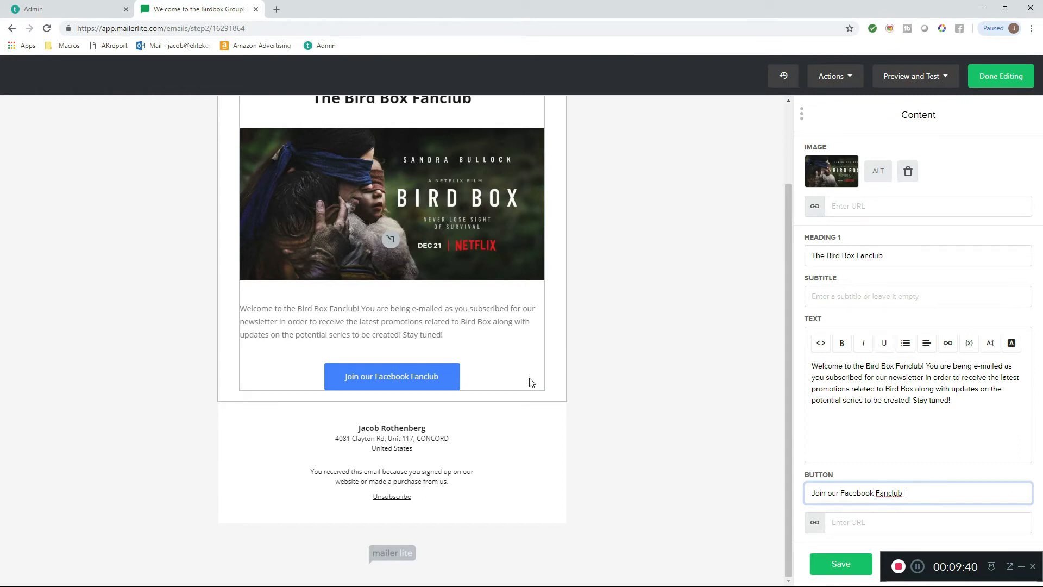
type("for Bi")
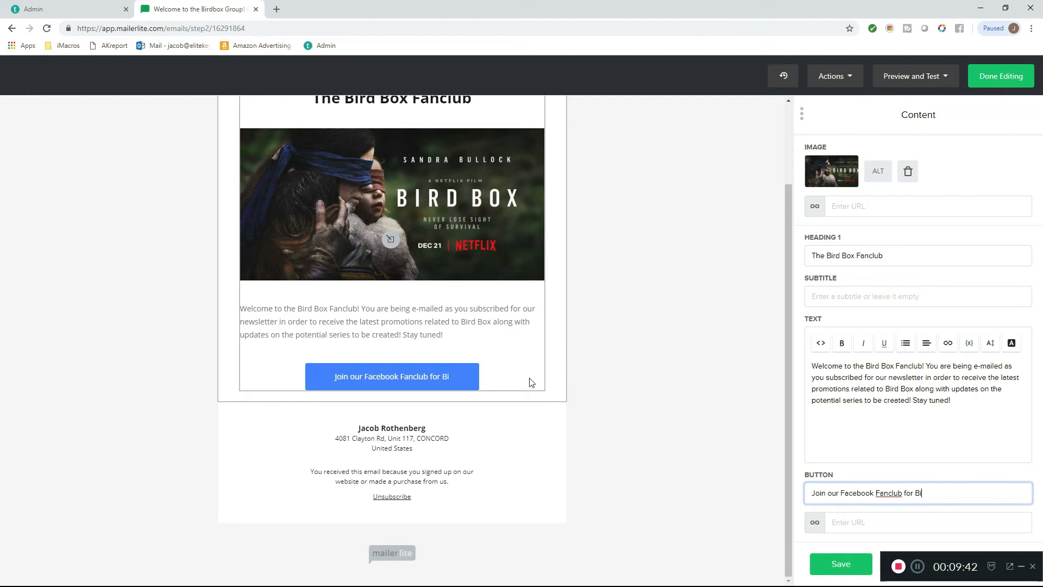
type("rd Box n")
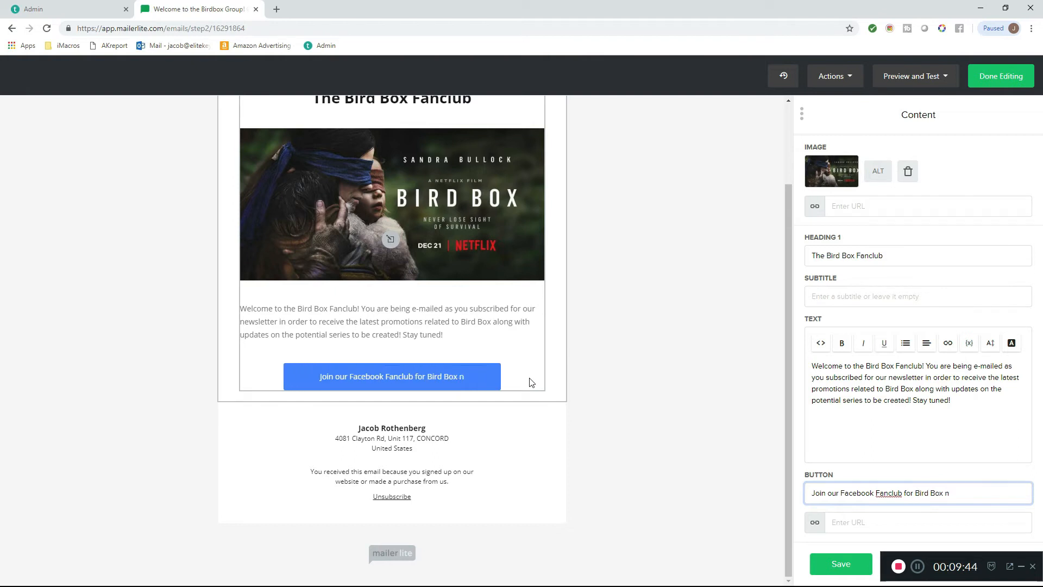
key("BackSpace")
type("Now!")
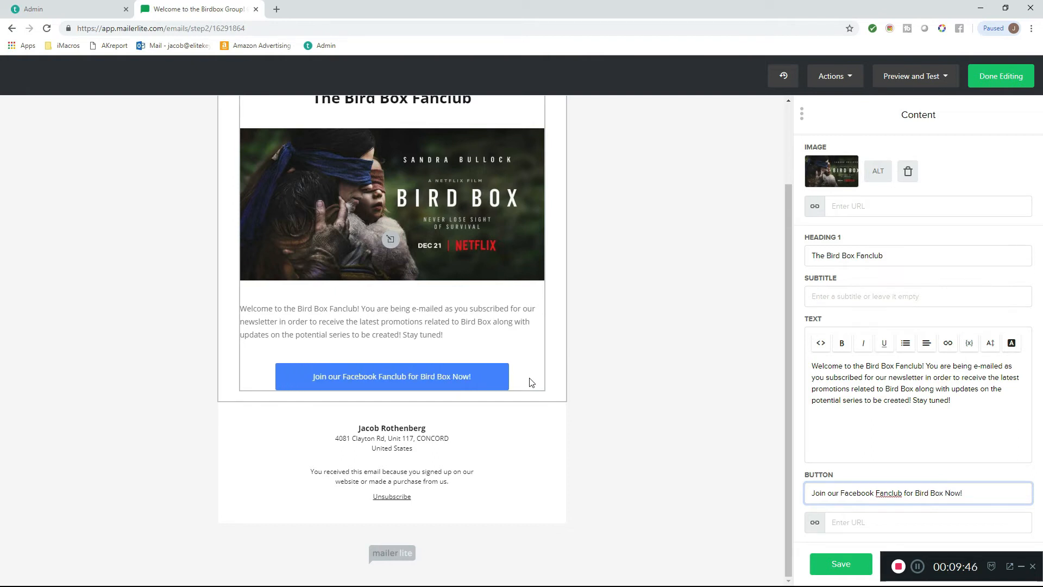
left_click(862, 524)
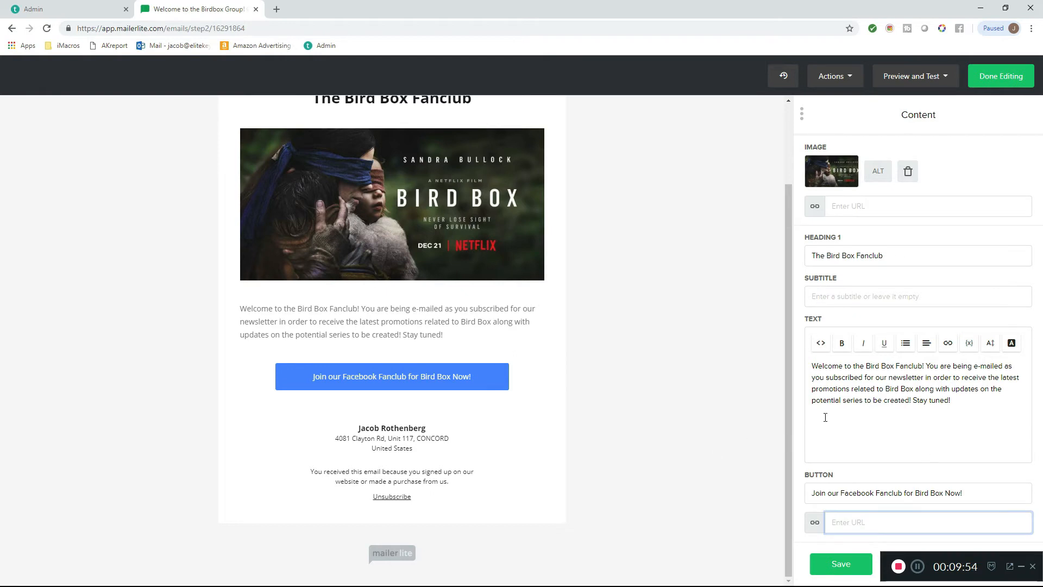
- Change the background color of the content block's button to the bright green #09c269
left_click(913, 401)
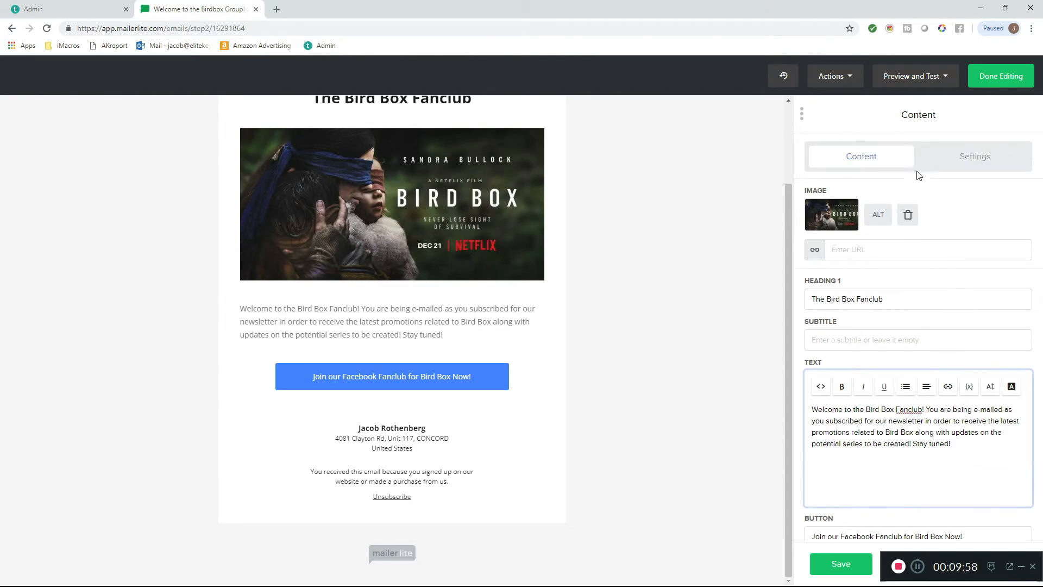
left_click(962, 163)
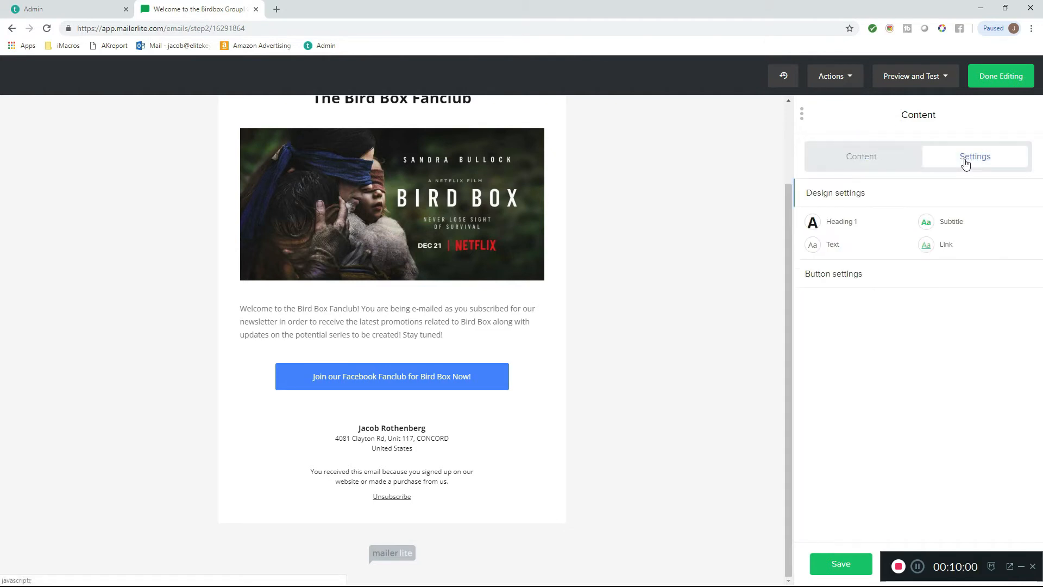
left_click(830, 279)
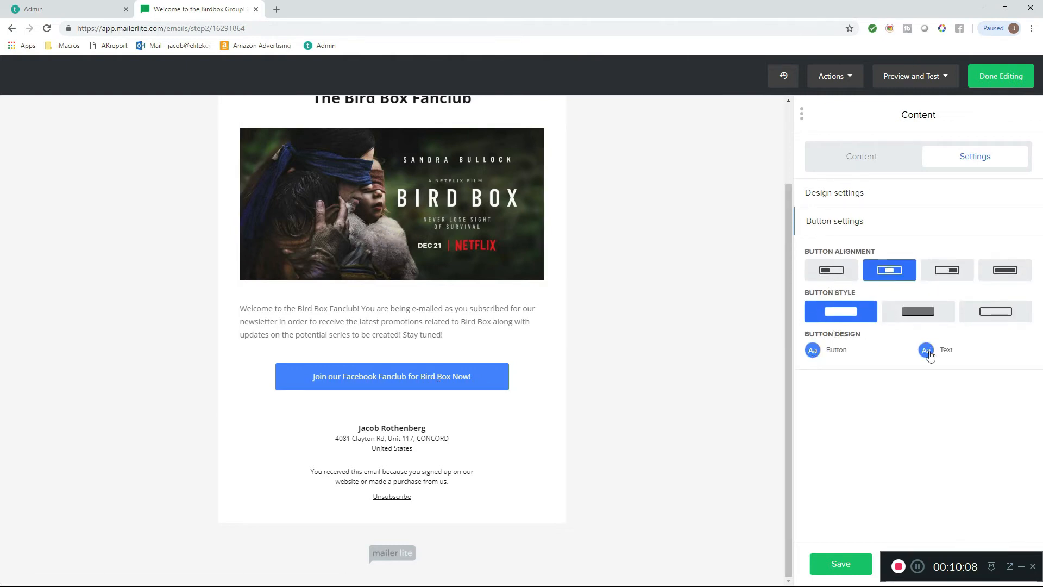
left_click(813, 351)
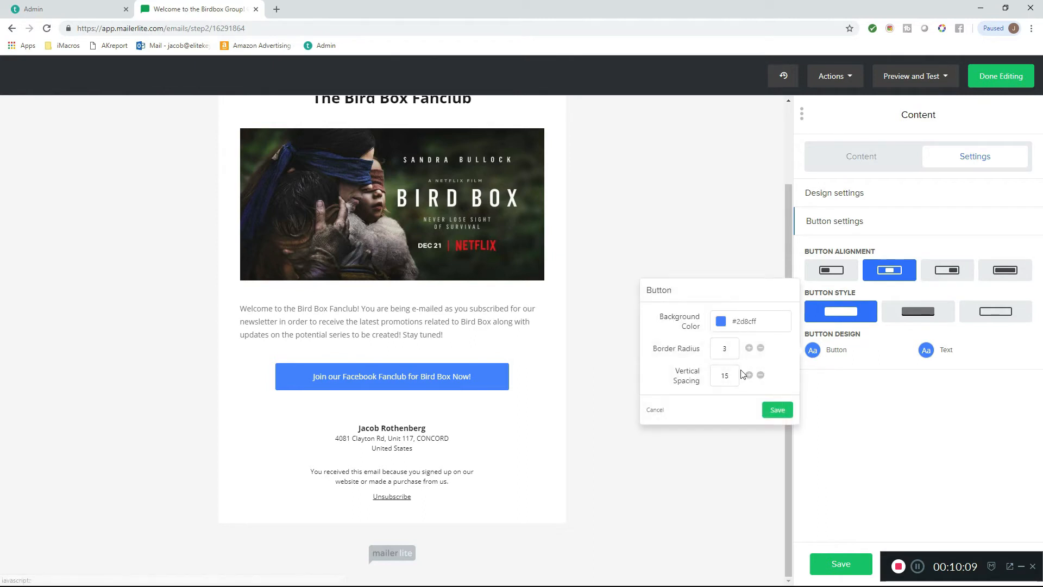
left_click(721, 321)
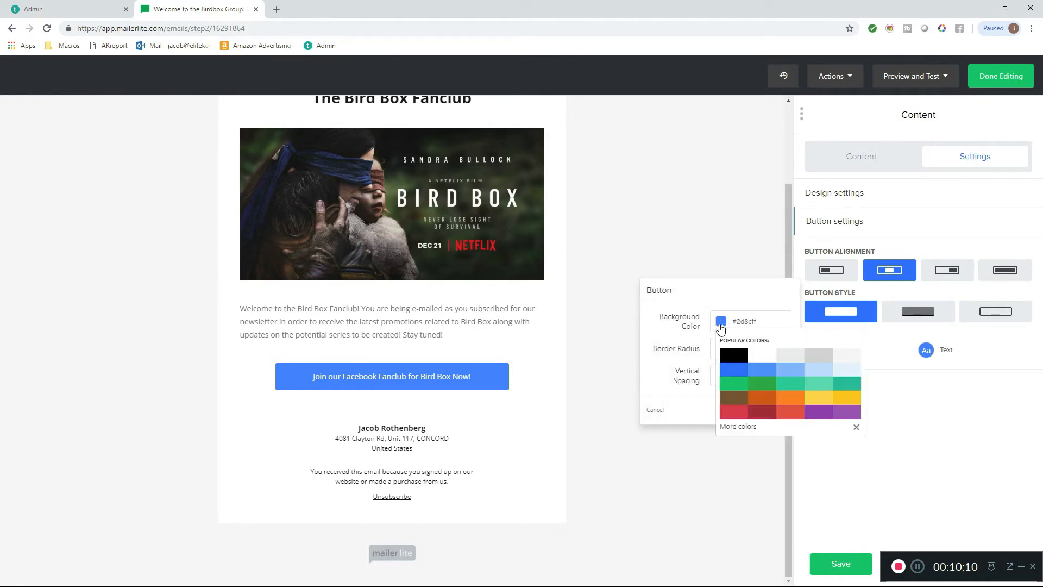
left_click(740, 390)
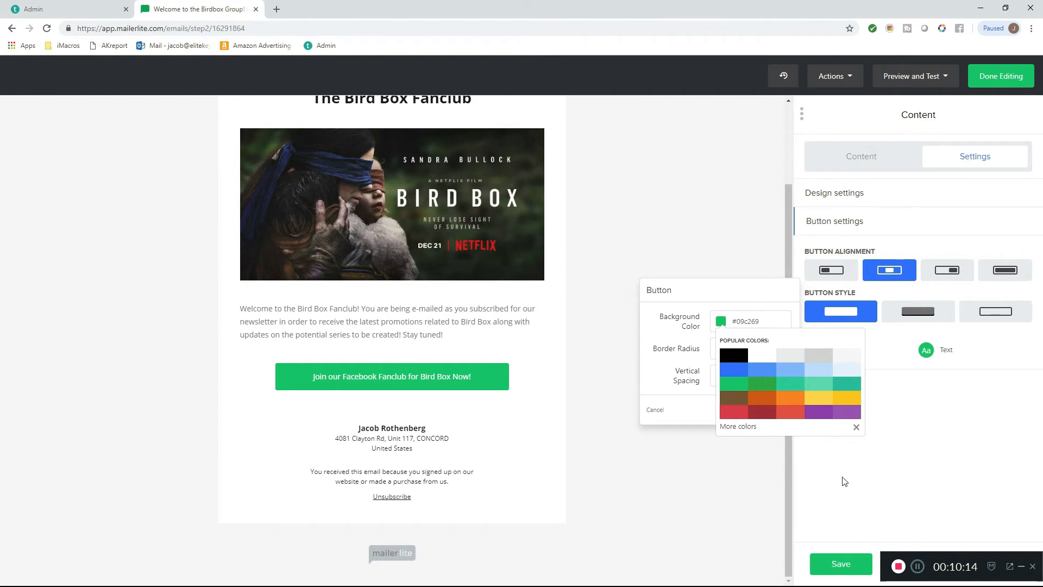
left_click(838, 511)
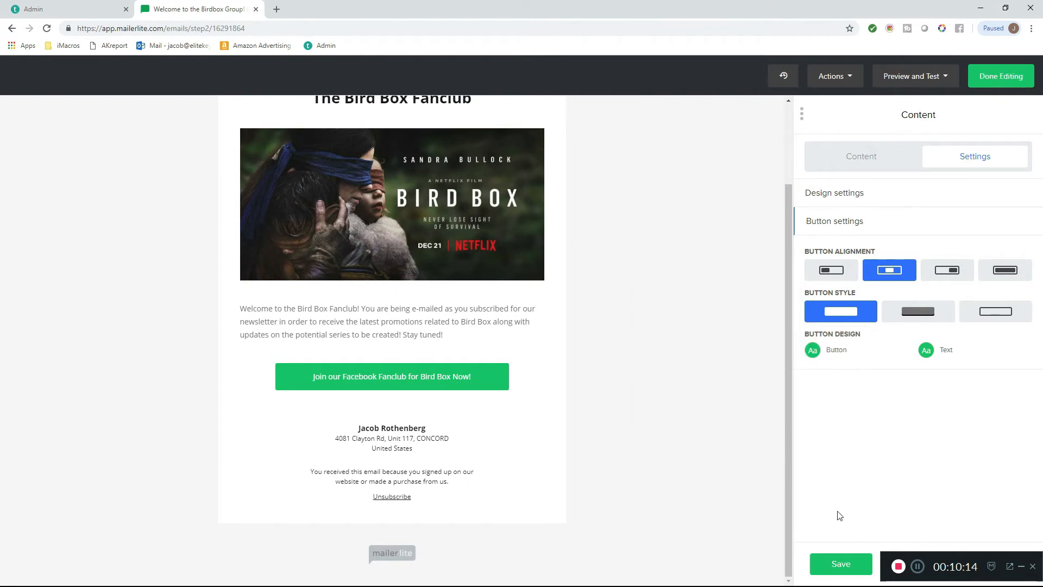
- Make the button's text bold and save the content block's changes
left_click(927, 352)
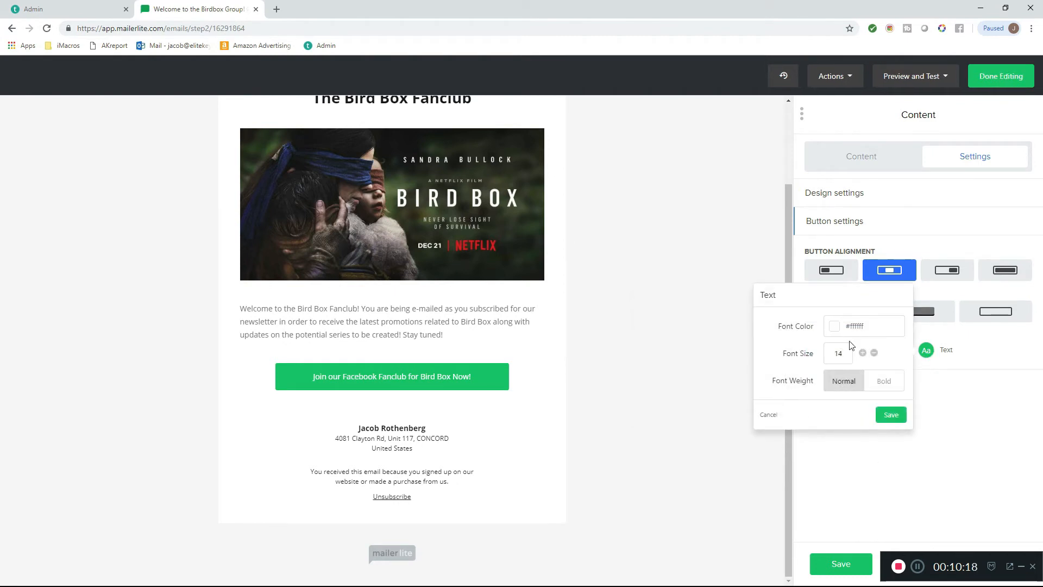
left_click(883, 381)
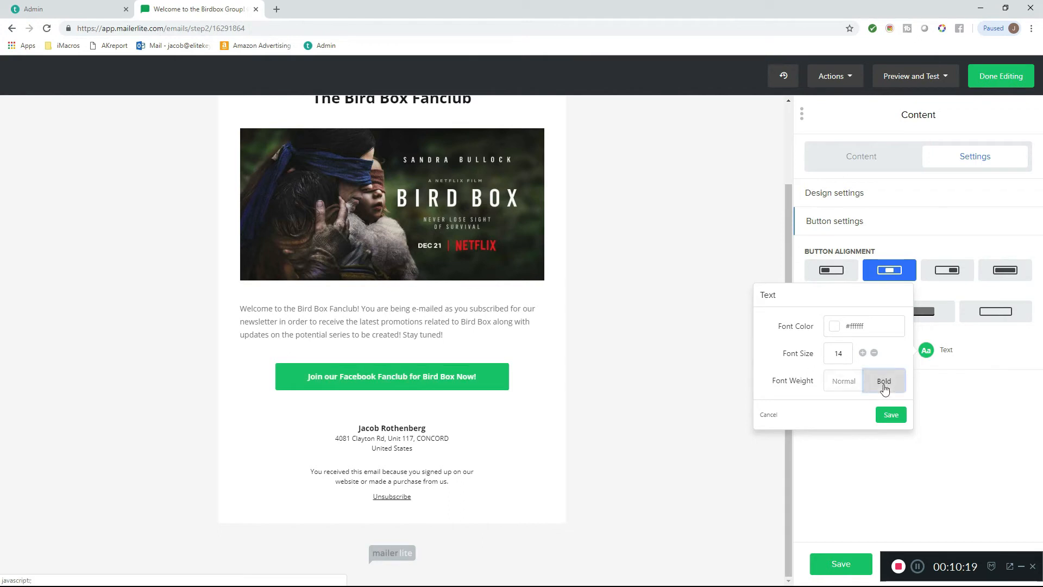
left_click(891, 414)
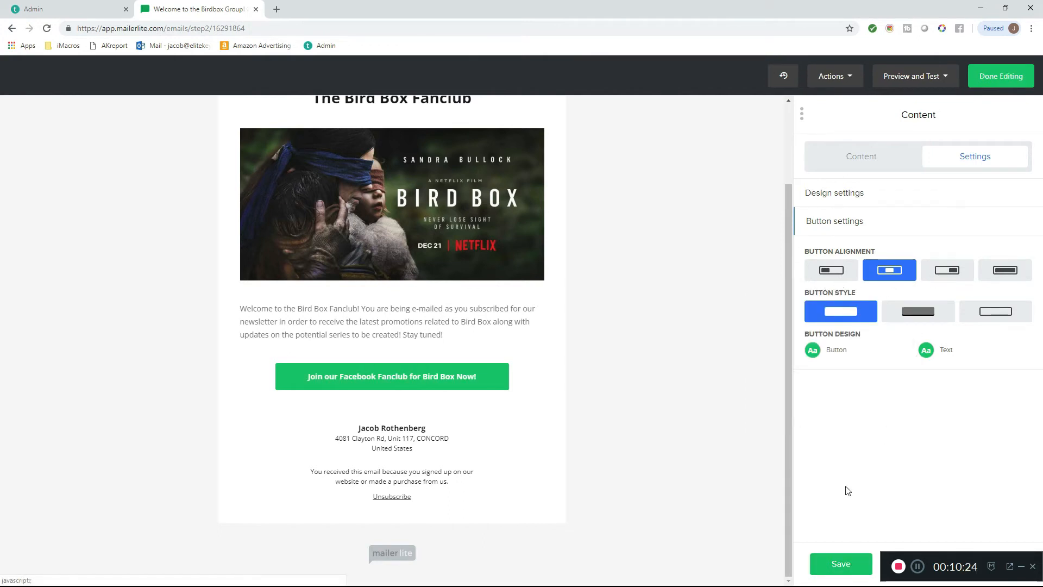
left_click(841, 565)
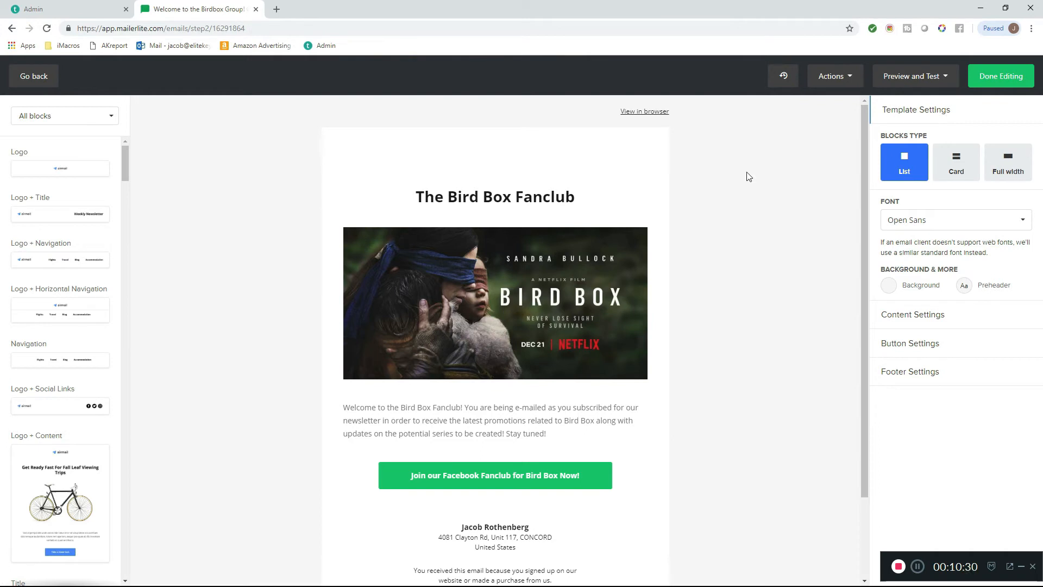
- Set the template's content block background color to #fffff after trying black, #f6f6f6 and #eaeced
left_click(926, 315)
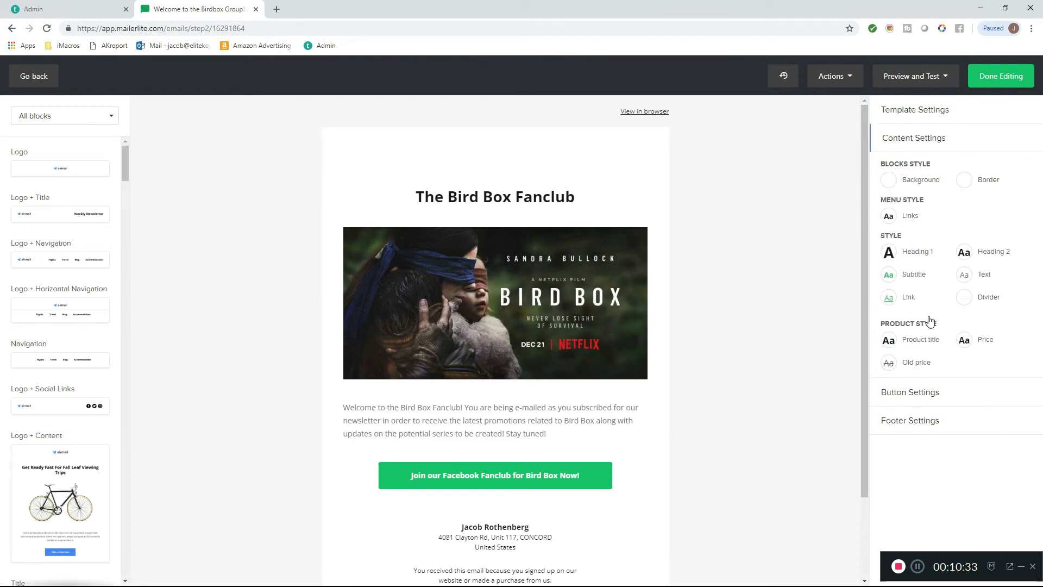
left_click(897, 183)
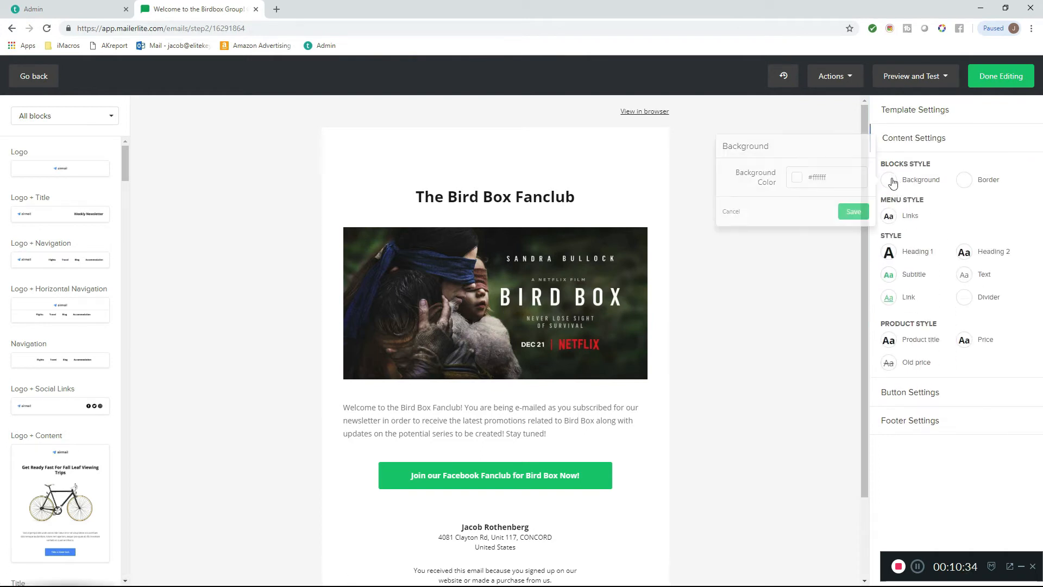
left_click(823, 178)
left_click(807, 218)
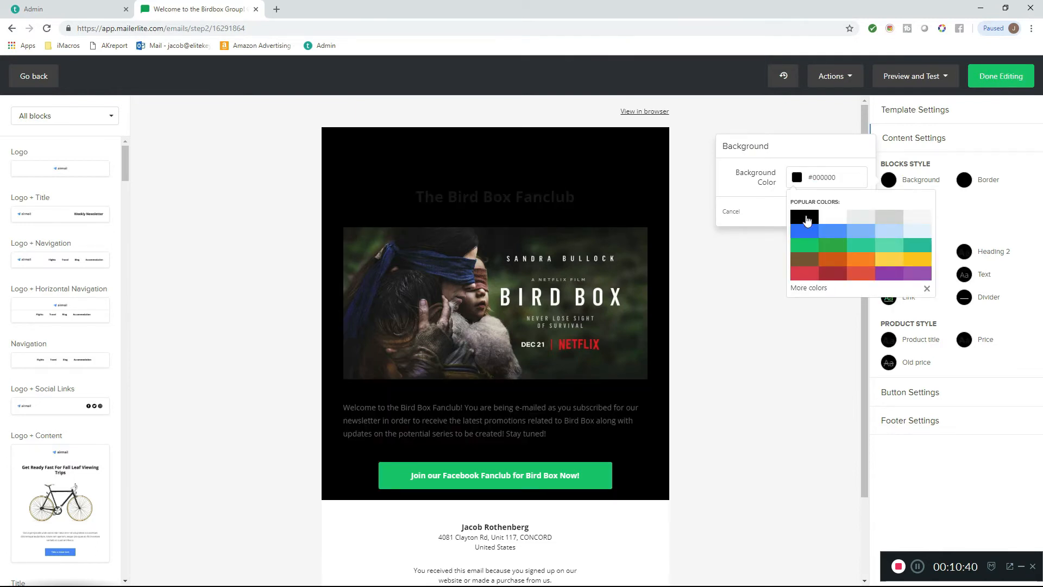
left_click(910, 216)
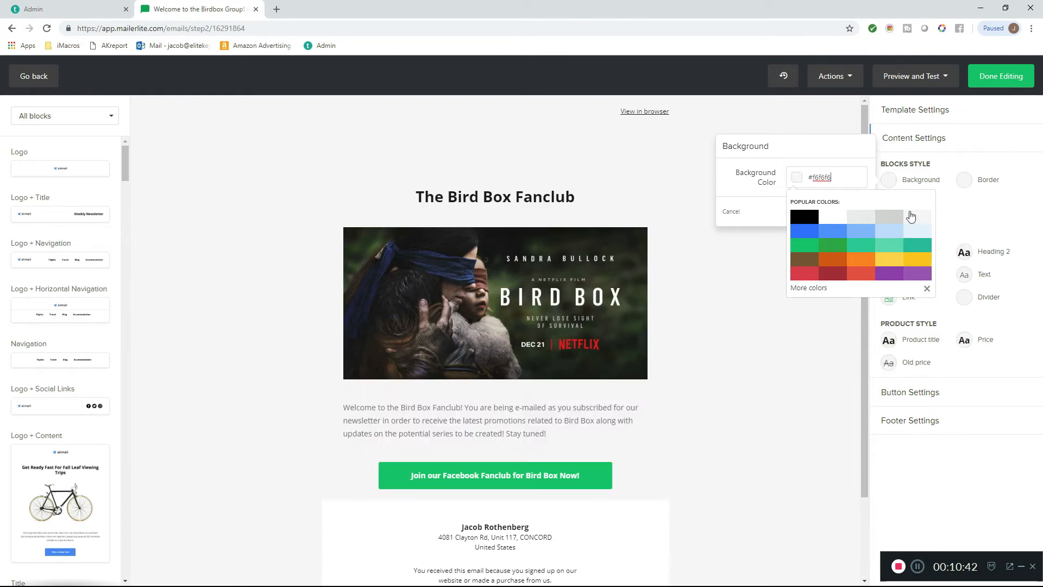
left_click(850, 225)
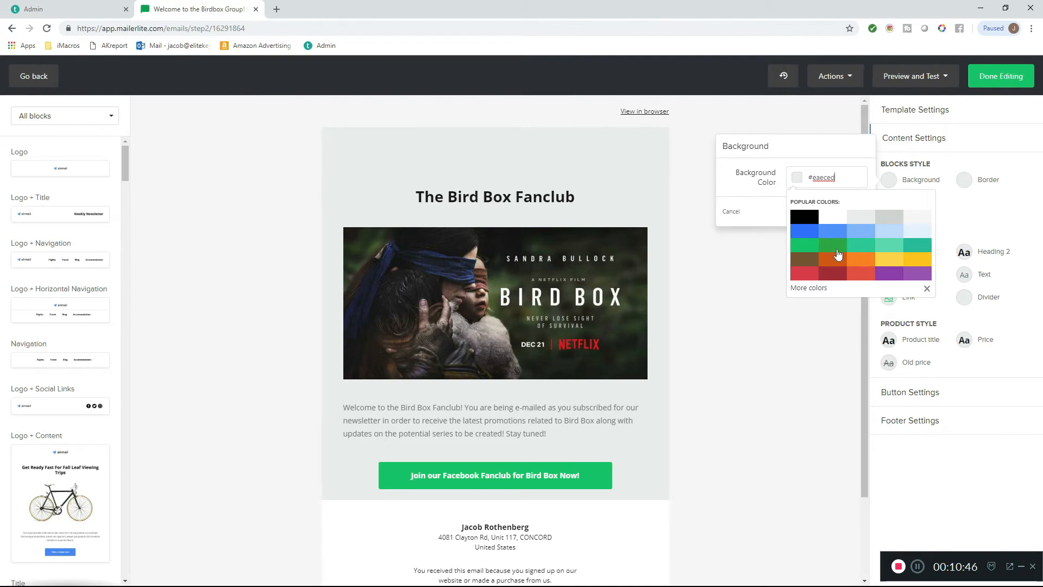
left_click_drag(835, 178, 819, 180)
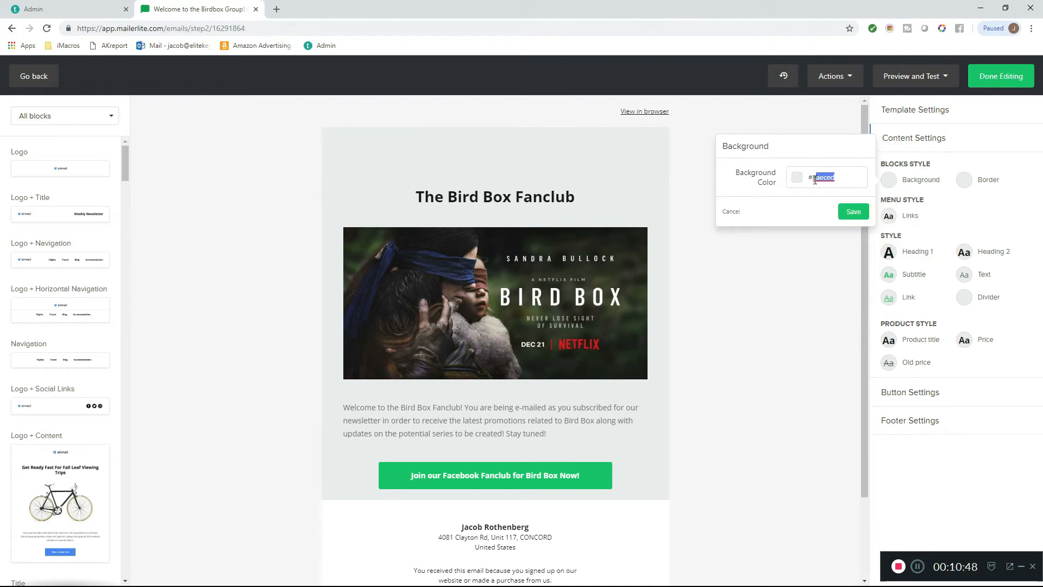
type("ffff")
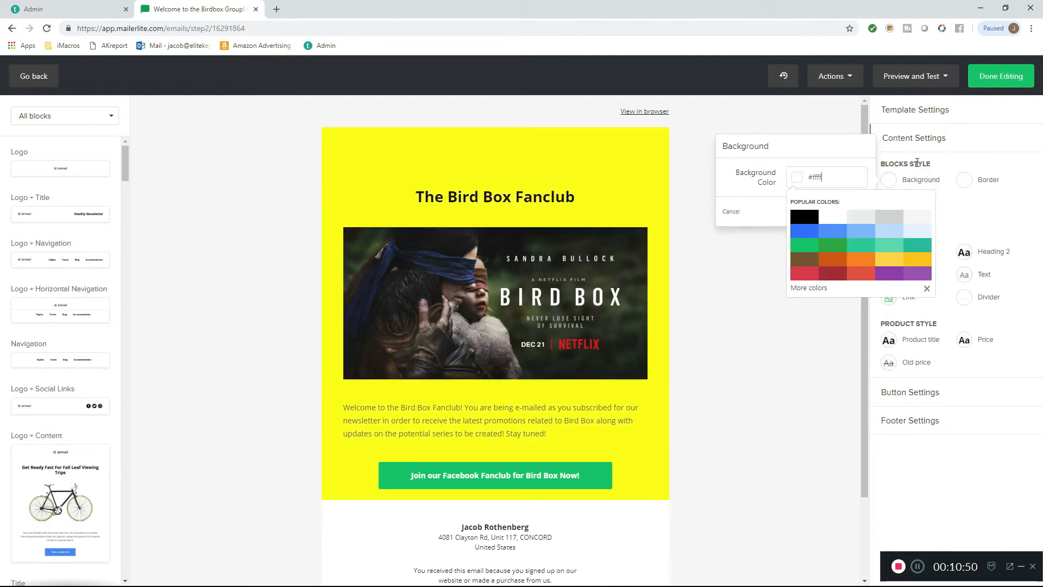
type("f")
left_click(813, 354)
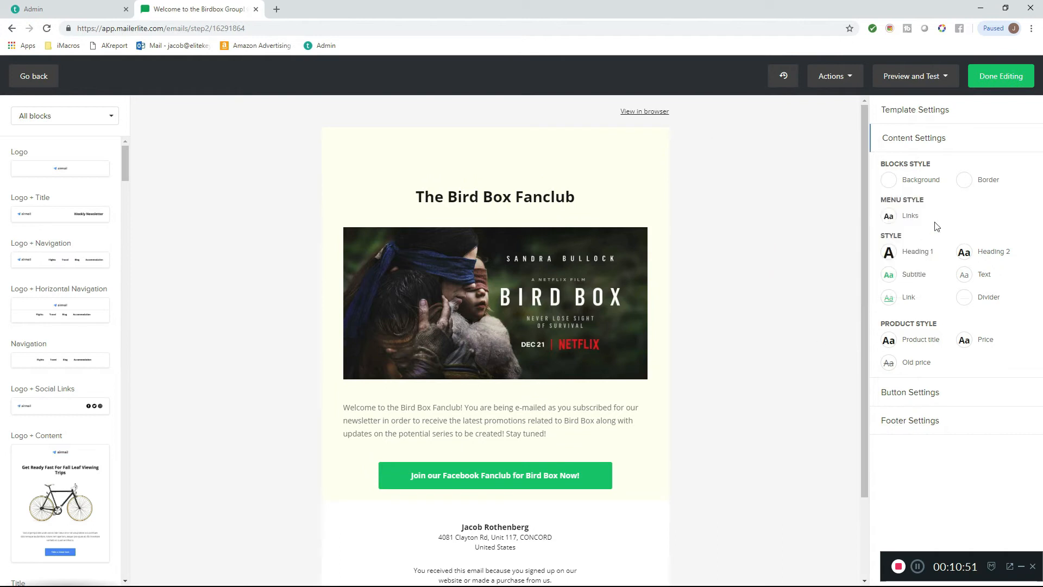
- Turn on the border for the content blocks and save the border settings
left_click(972, 183)
left_click(884, 180)
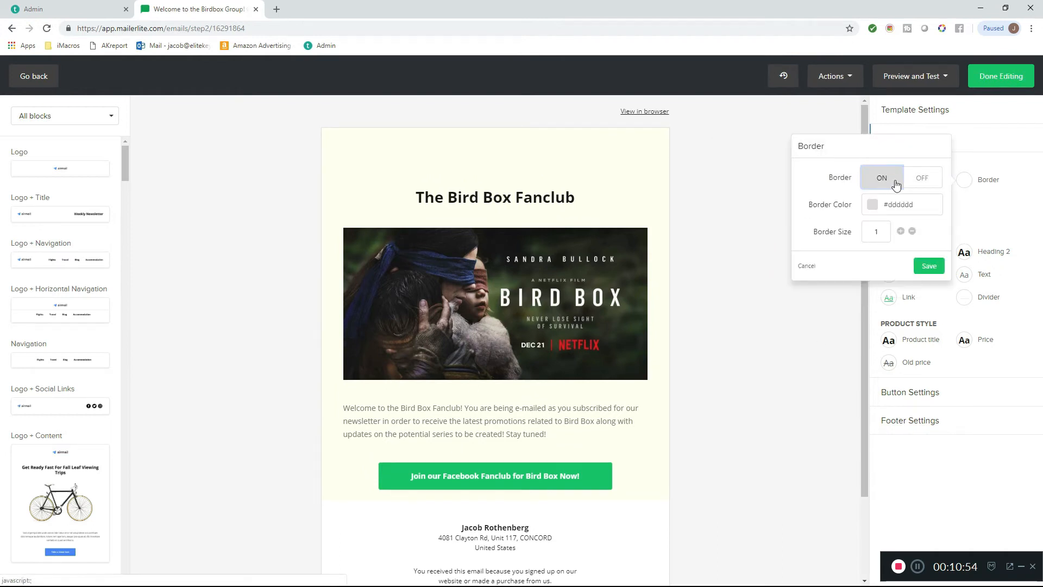
left_click(921, 267)
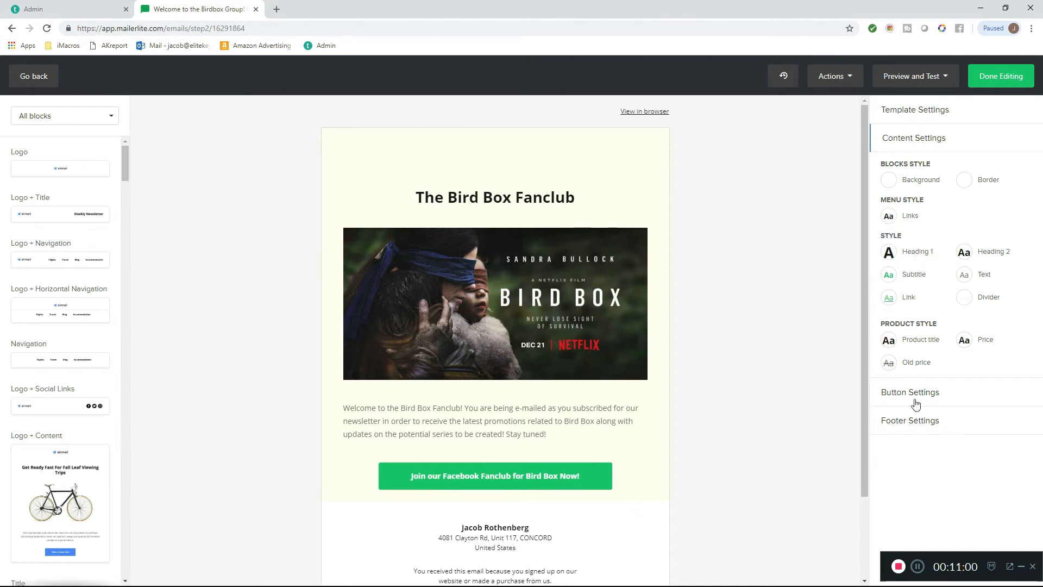
- Try the Card and Full width block types for the template and return to List
left_click(905, 112)
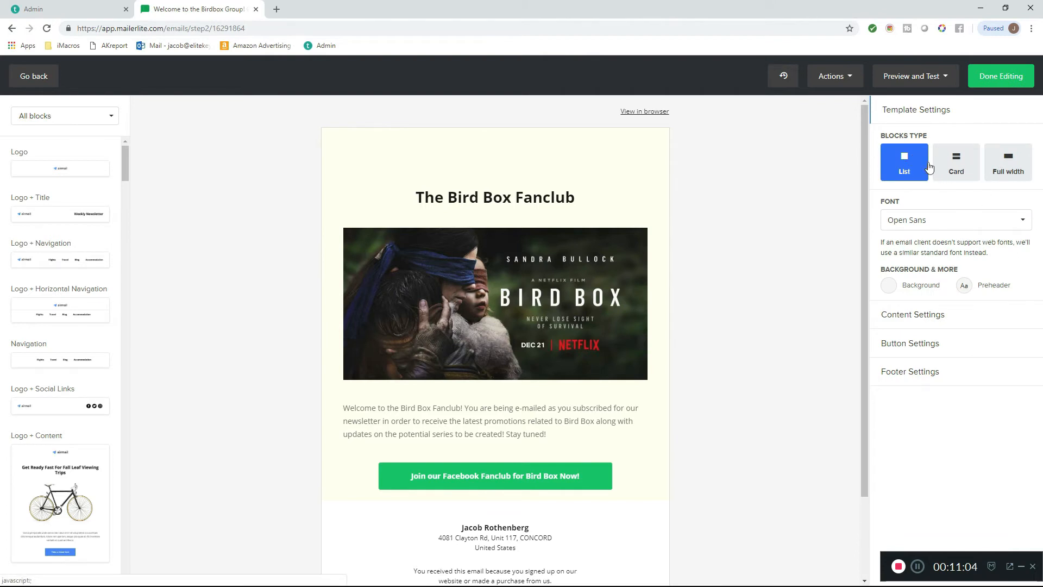
left_click(949, 167)
scroll(799, 279, "down", 3)
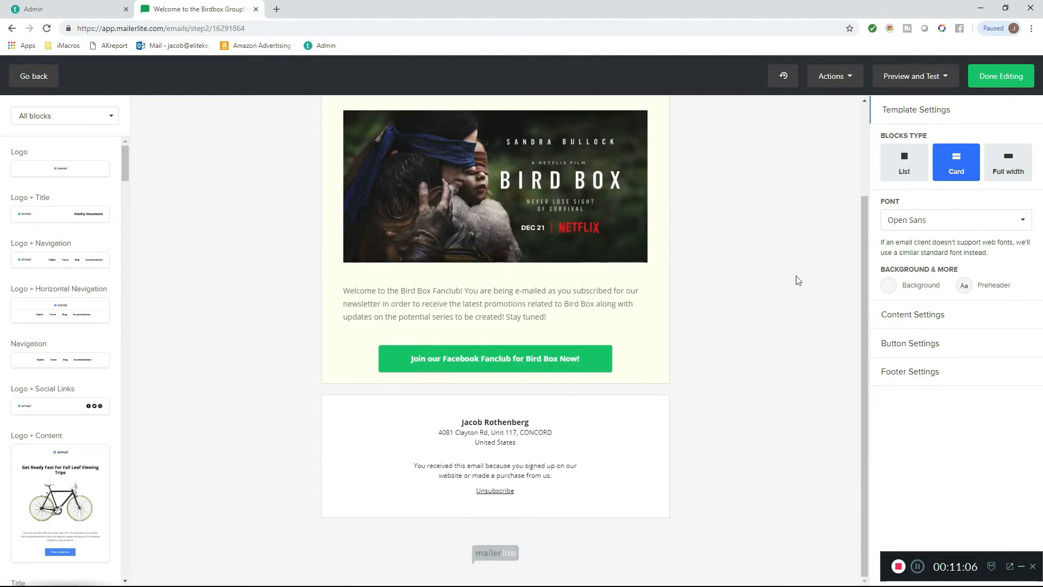
left_click(1005, 163)
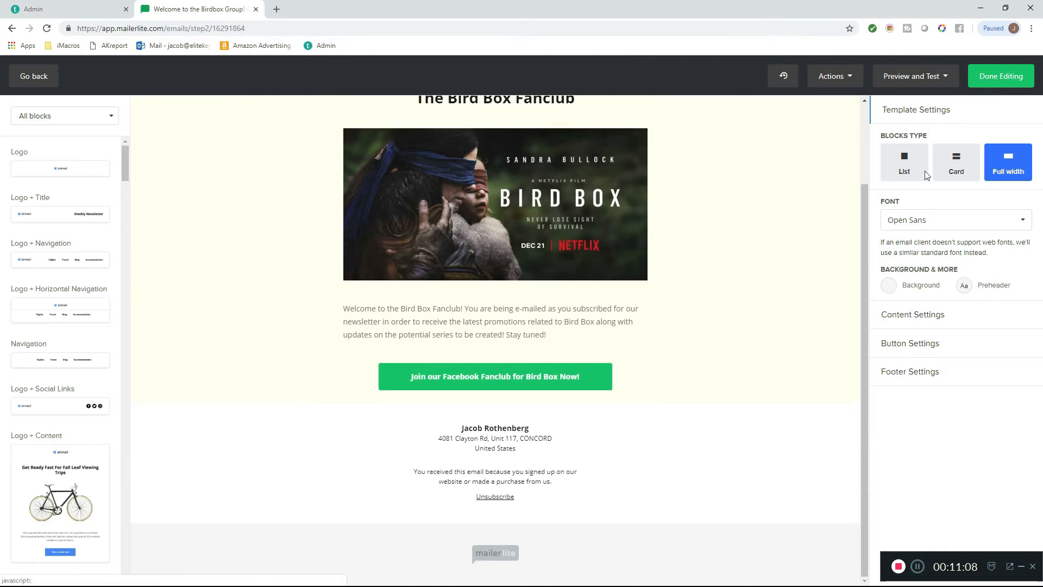
left_click(904, 169)
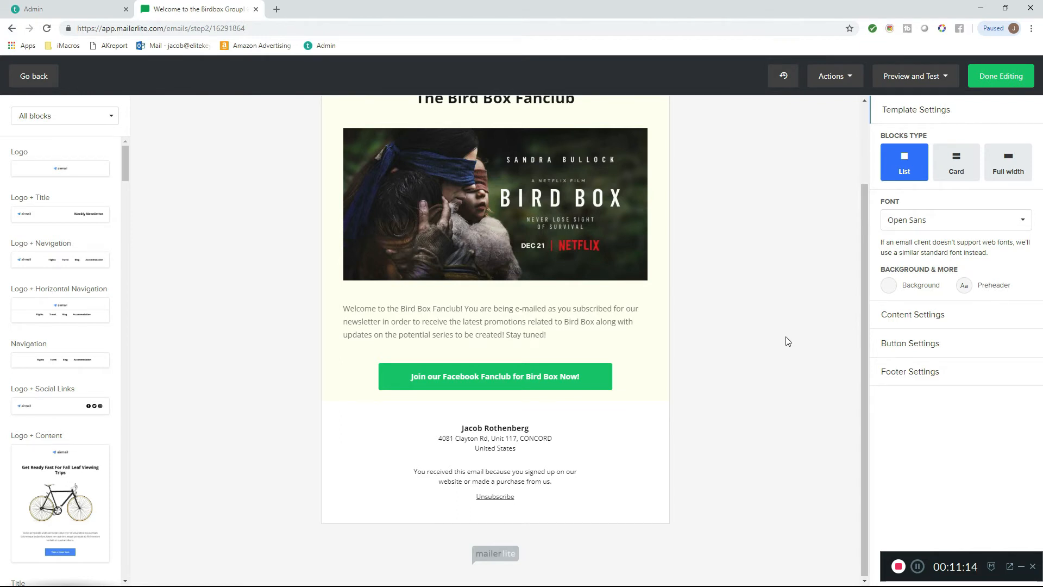
- Check the finished Bird Box email layout and finish editing to return to the workflow
scroll(576, 370, "up", 3)
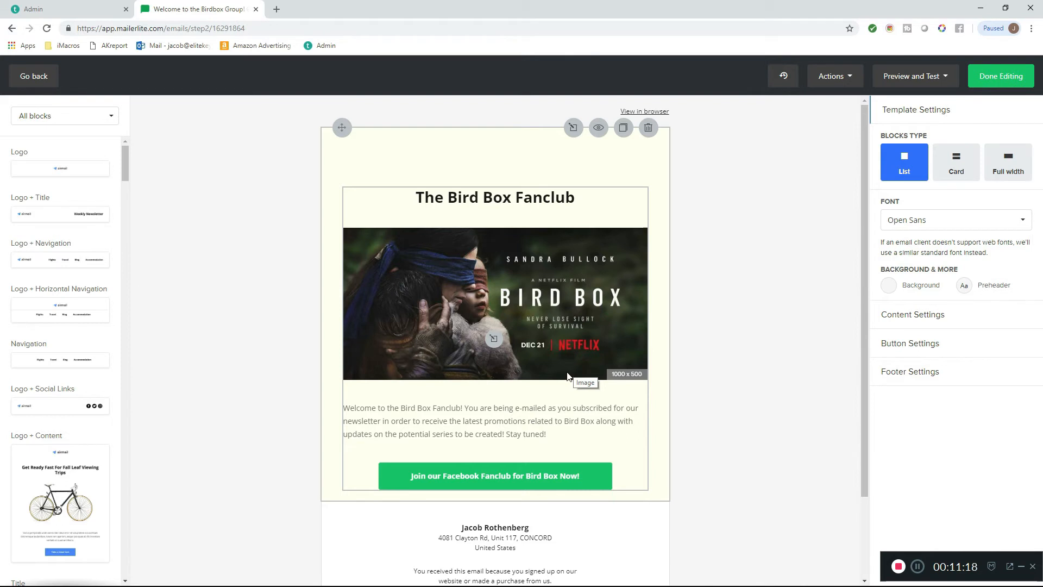
scroll(567, 375, "down", 2)
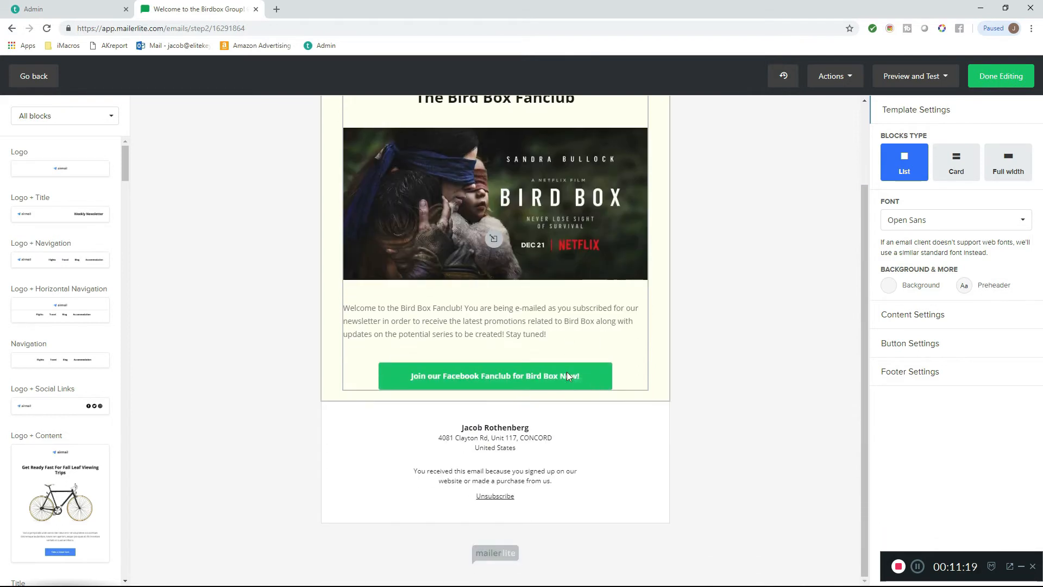
left_click(1002, 85)
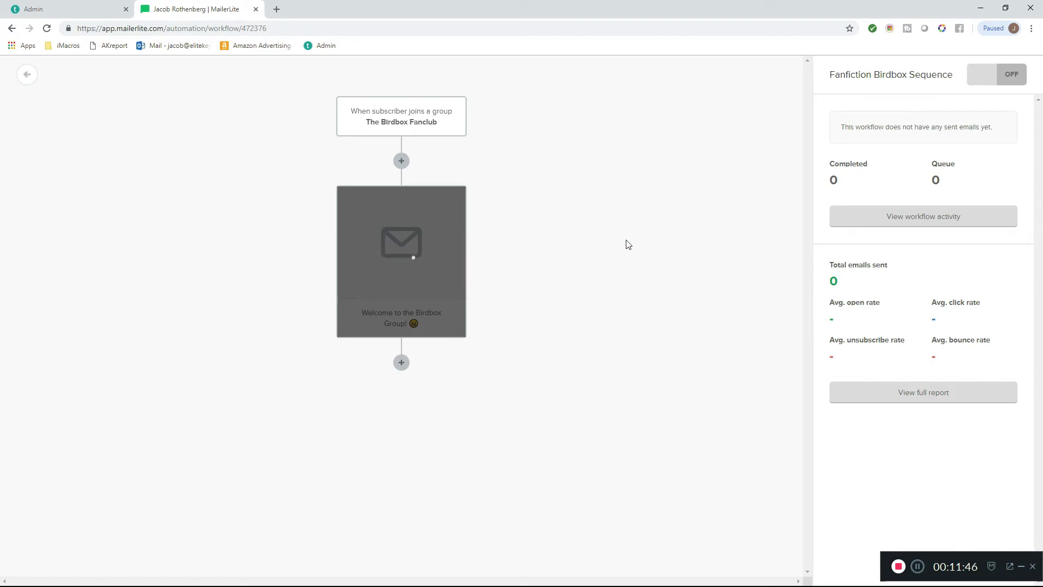
- Correct the welcome email's subject to "Welcome to the Bird Box Group!", keeping the emoji, and save the email settings
left_click(402, 321)
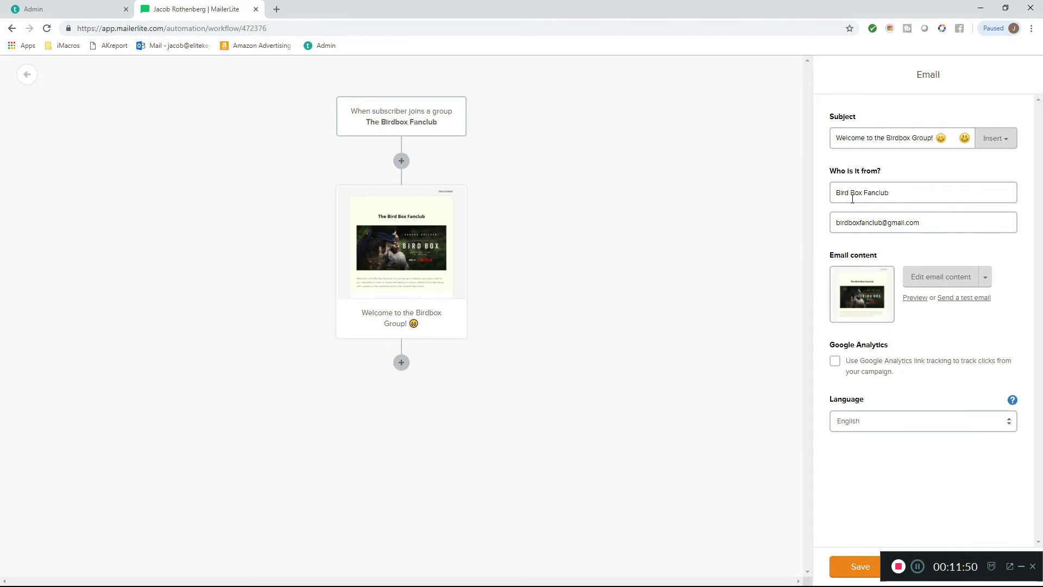
key("Delete")
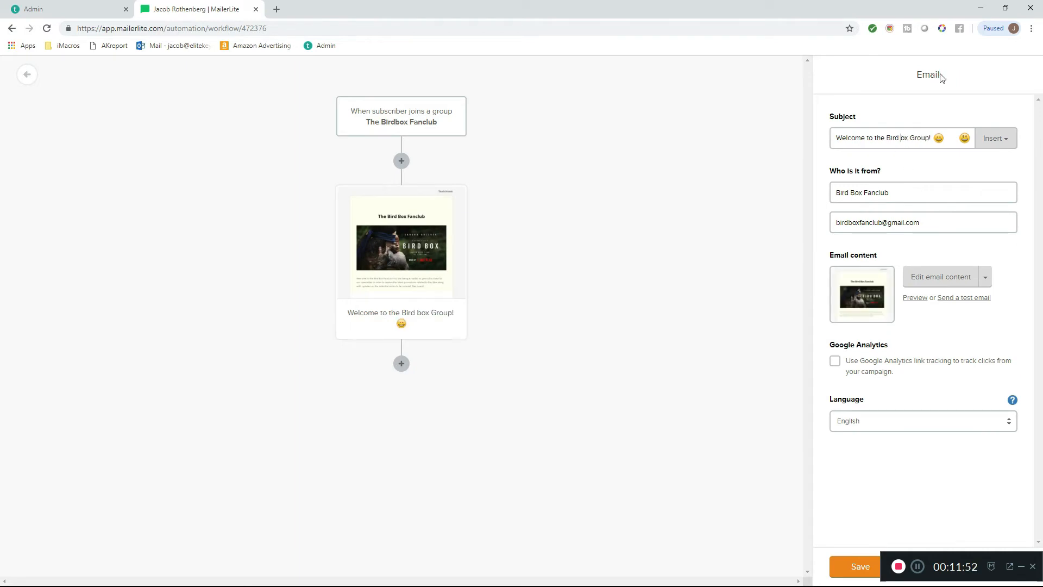
type("B")
left_click(868, 566)
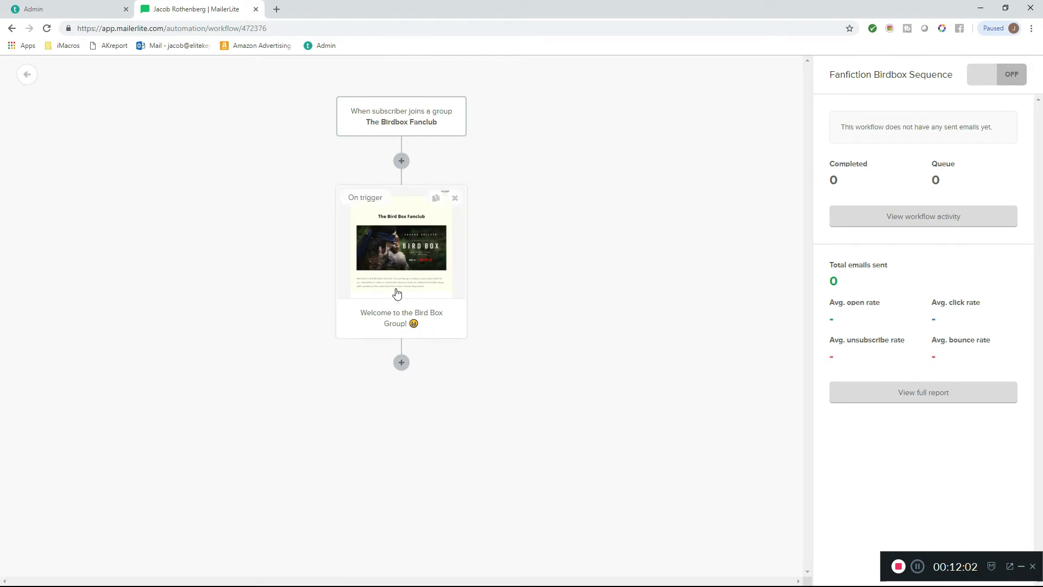
- Add a delay of 1 day after the welcome email and save it
left_click(401, 362)
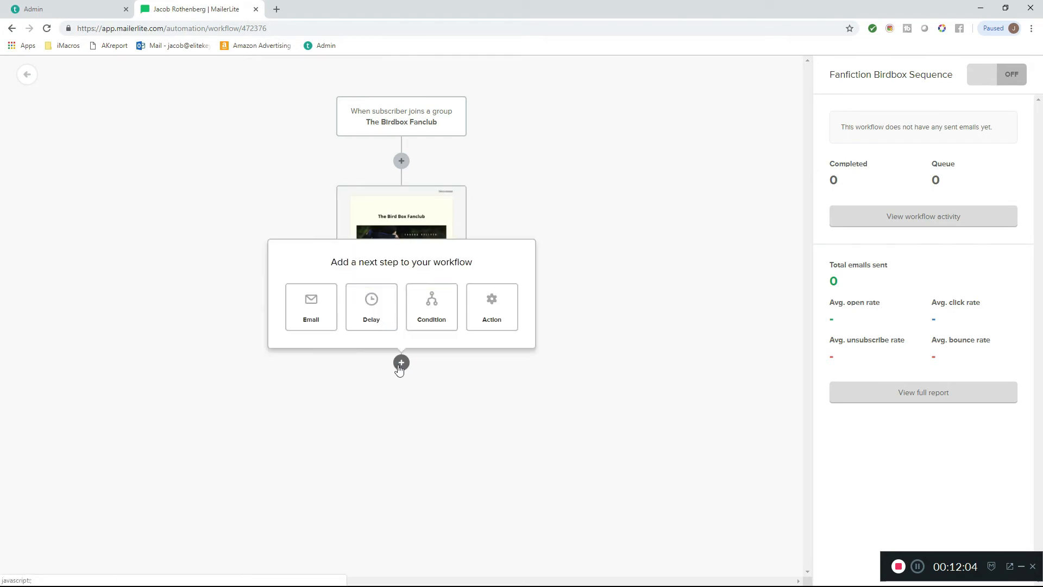
left_click(372, 323)
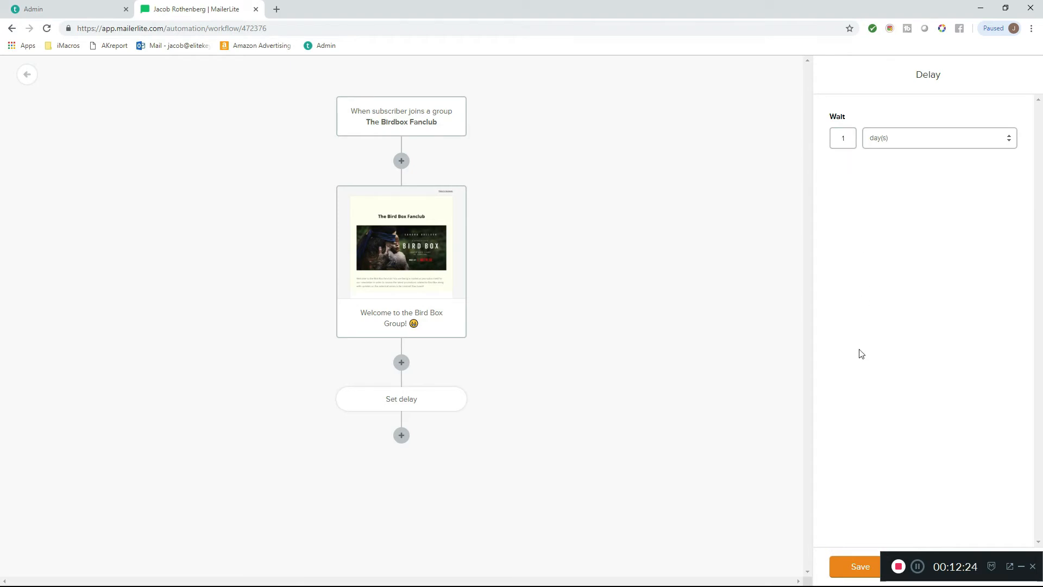
left_click(845, 565)
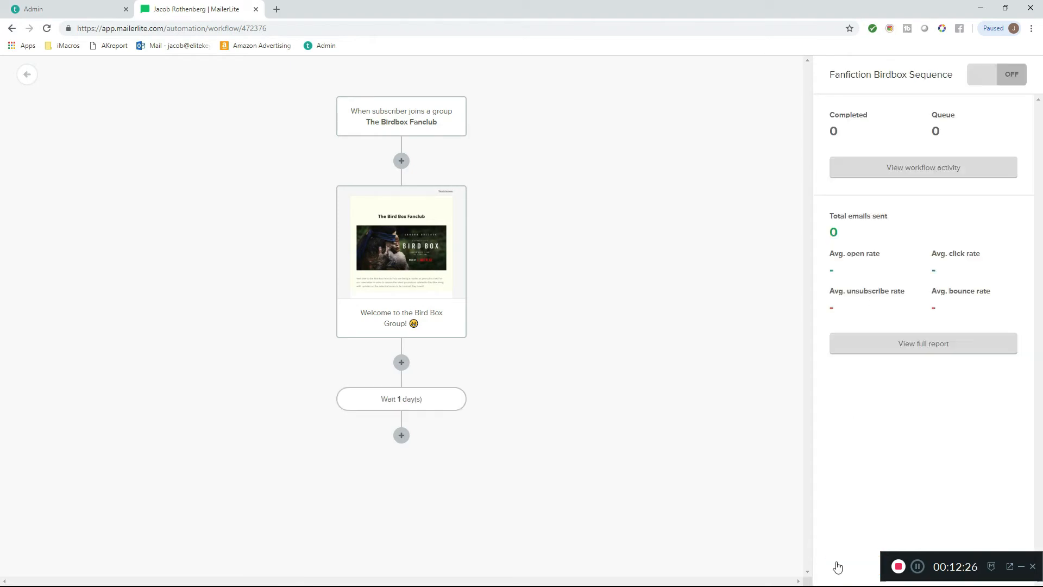
left_click(401, 435)
left_click(481, 455)
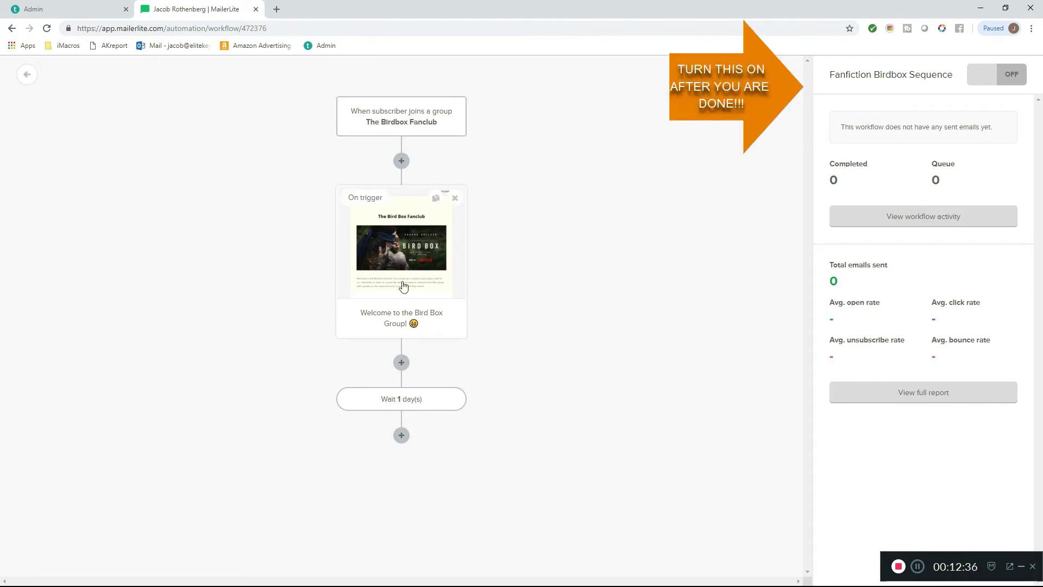
left_click(401, 435)
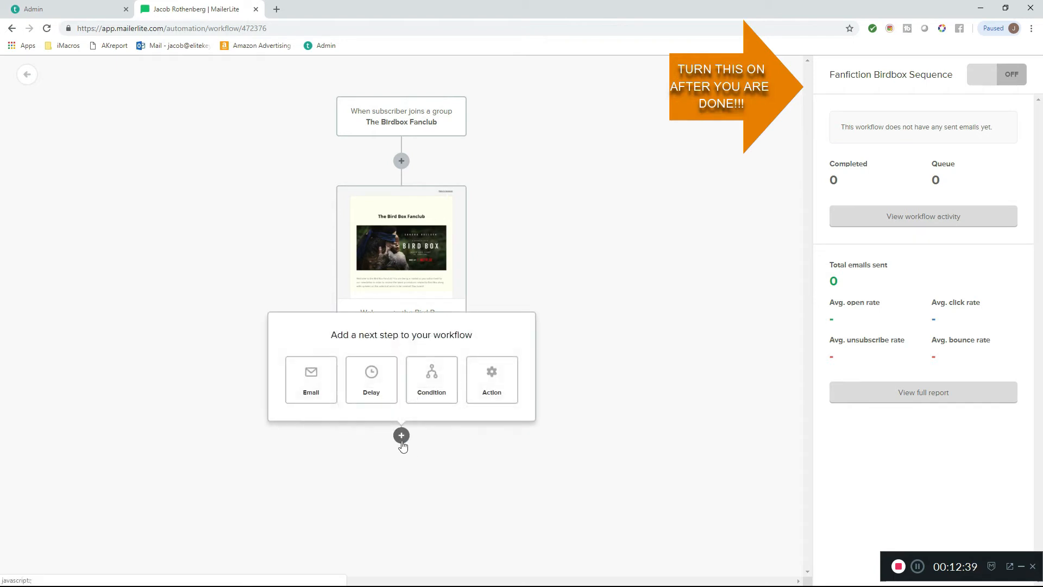
left_click(323, 399)
scroll(526, 396, "down", 2)
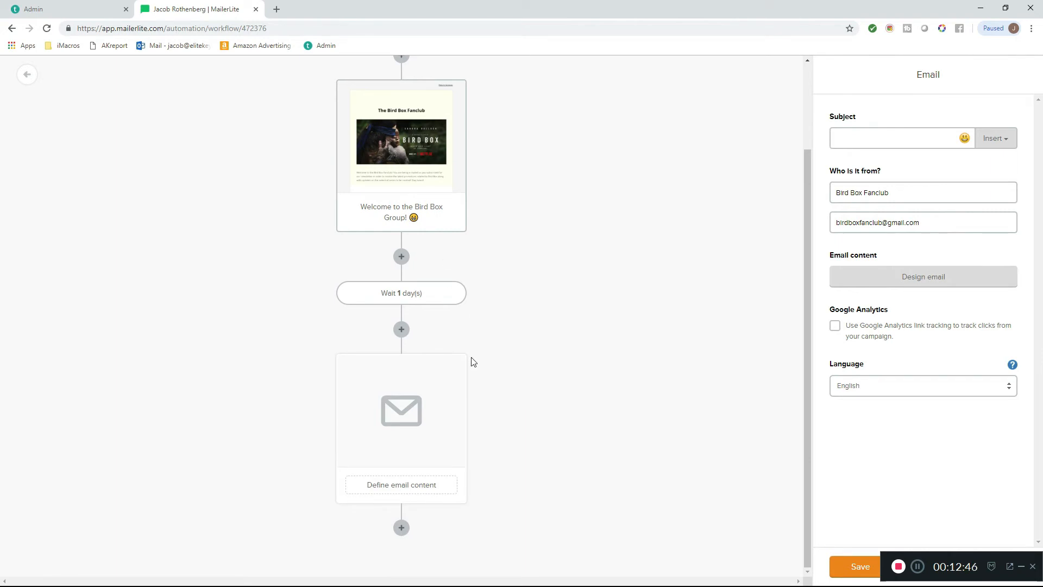
mouse_move(419, 172)
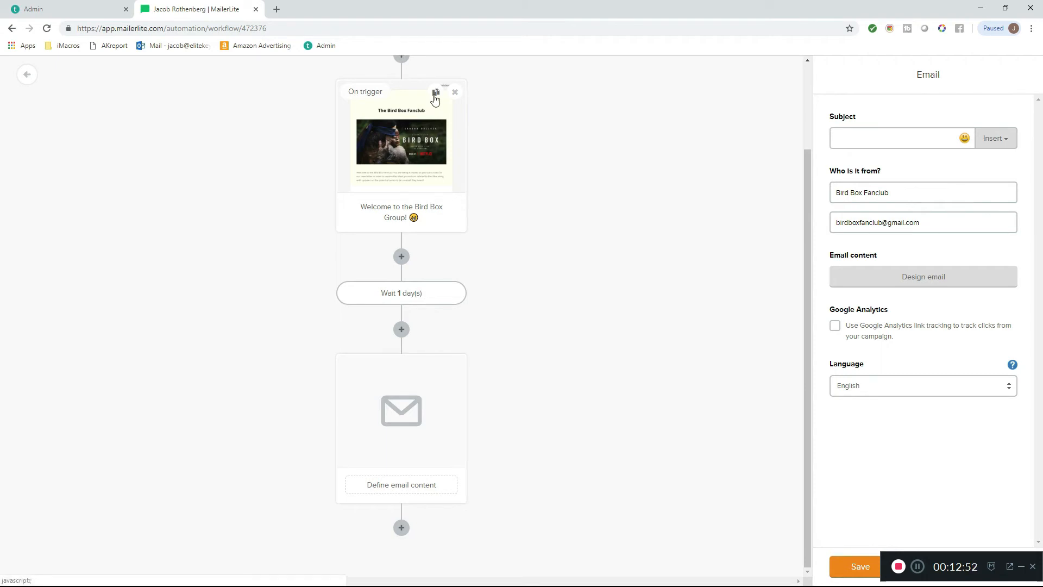
scroll(450, 174, "up", 2)
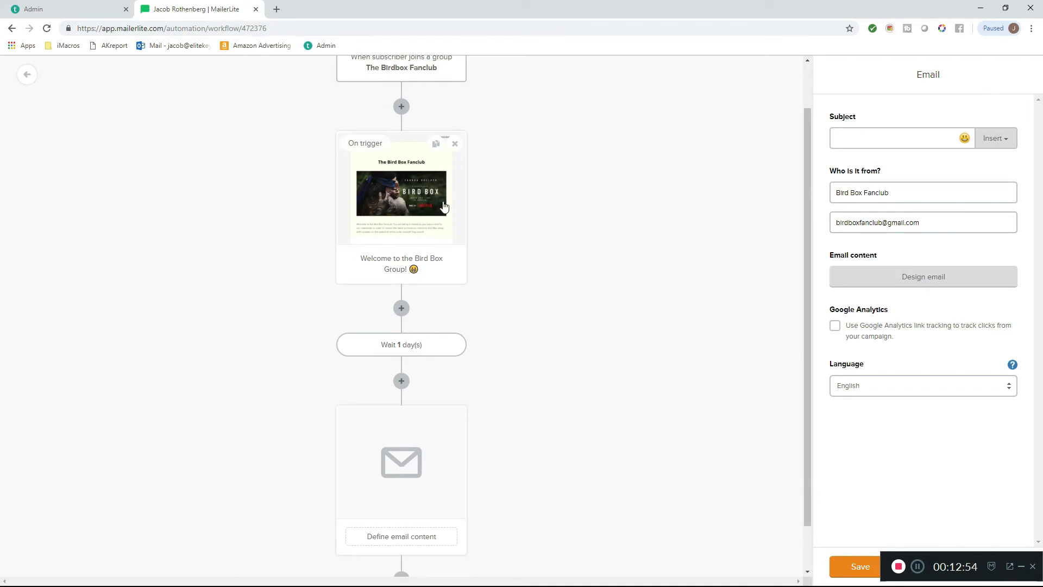
scroll(442, 205, "down", 2)
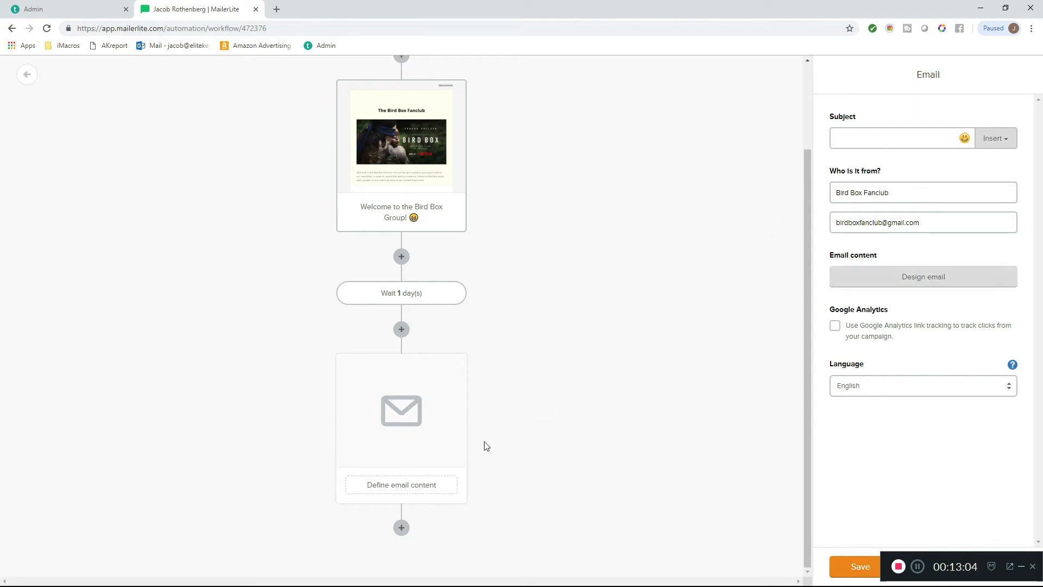
mouse_move(452, 382)
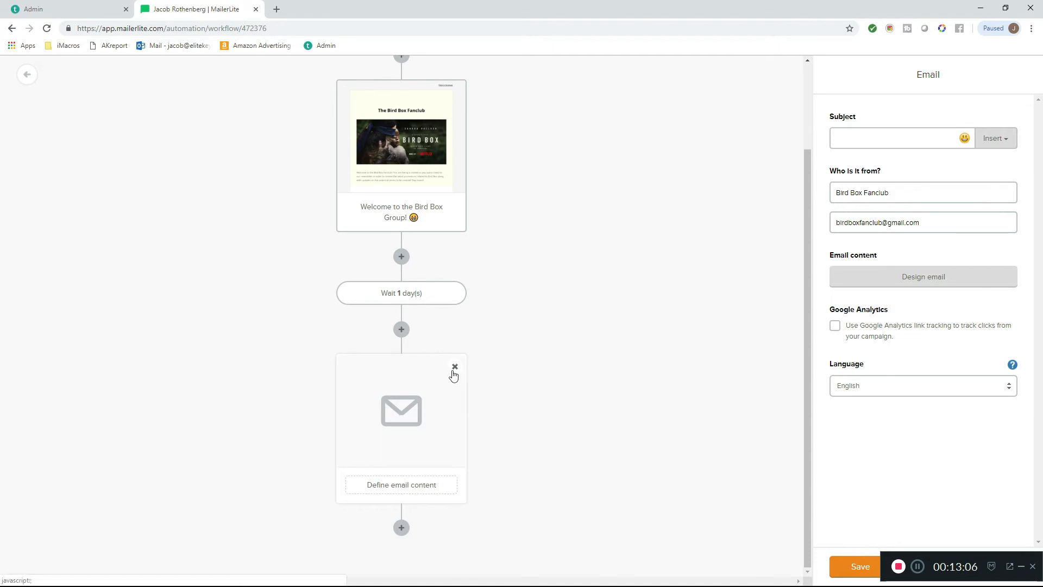
left_click(455, 367)
- Duplicate the welcome email in the workflow and delete the delay step below the copy
mouse_move(451, 206)
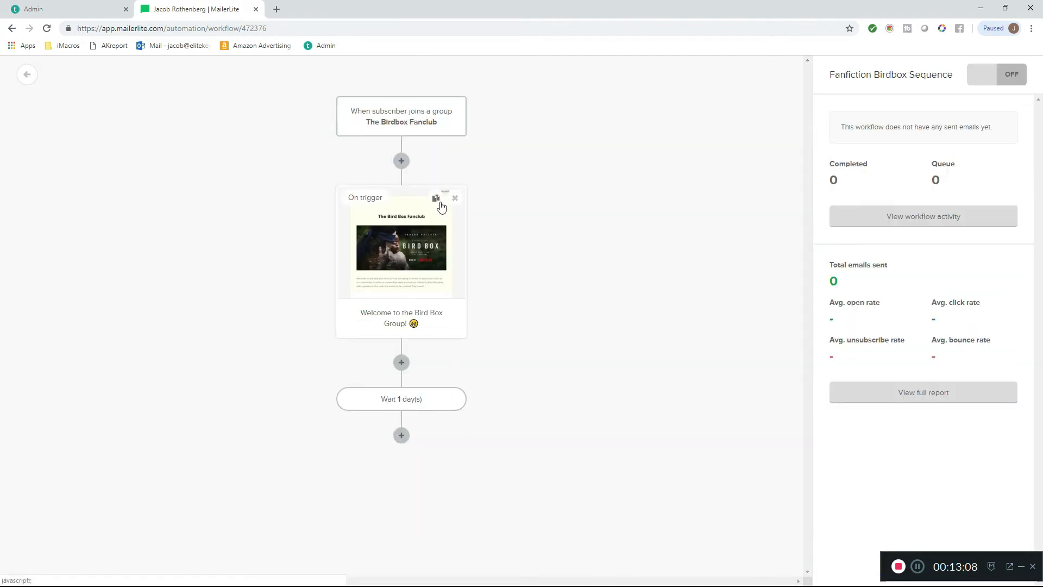
left_click(436, 199)
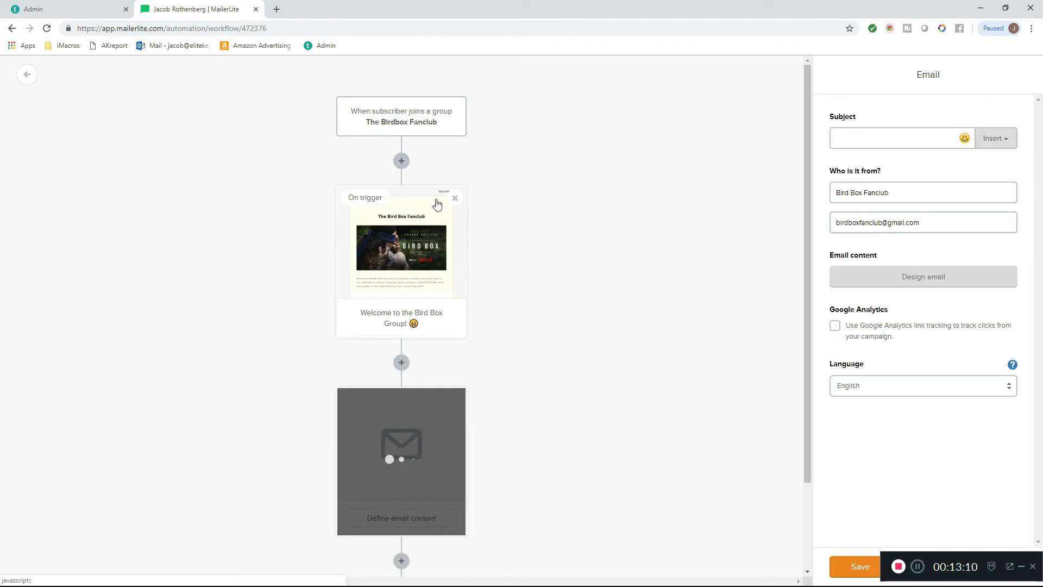
scroll(539, 363, "down", 2)
mouse_move(410, 494)
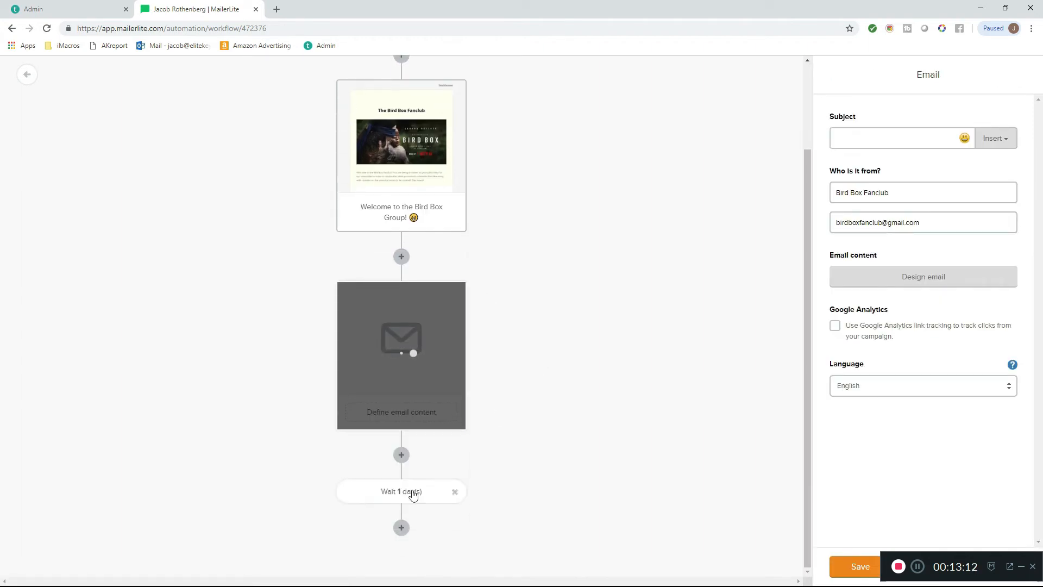
left_click(455, 496)
left_click(613, 176)
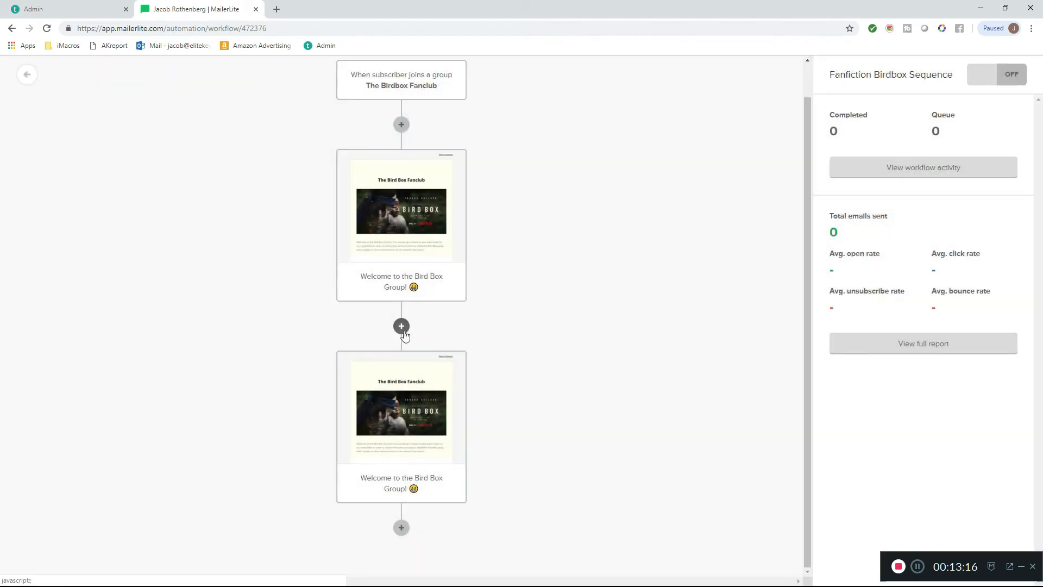
- Insert a delay of 1 day between the welcome email and its copy, and save it
left_click(401, 326)
left_click(372, 266)
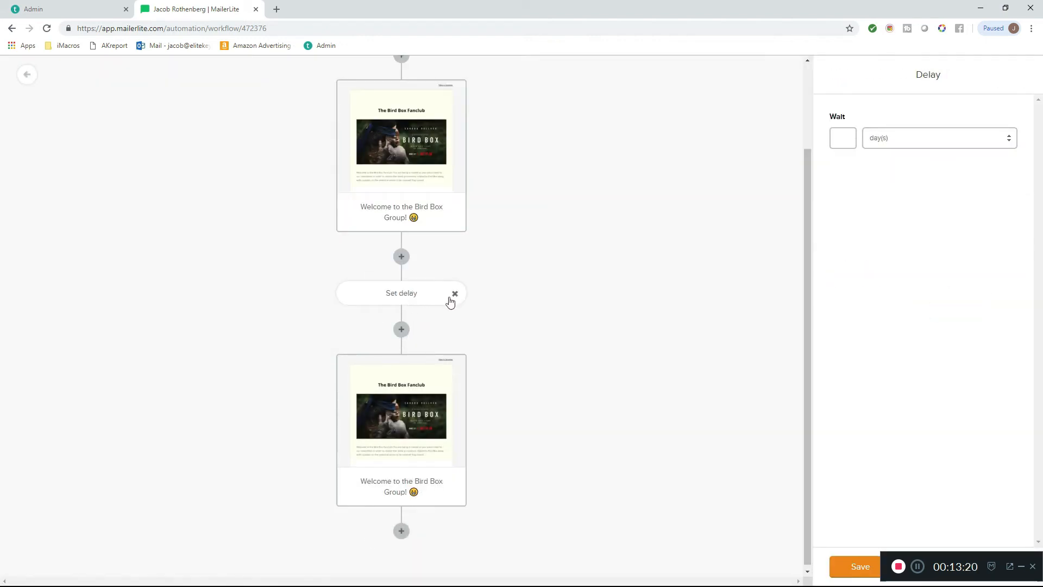
left_click(835, 138)
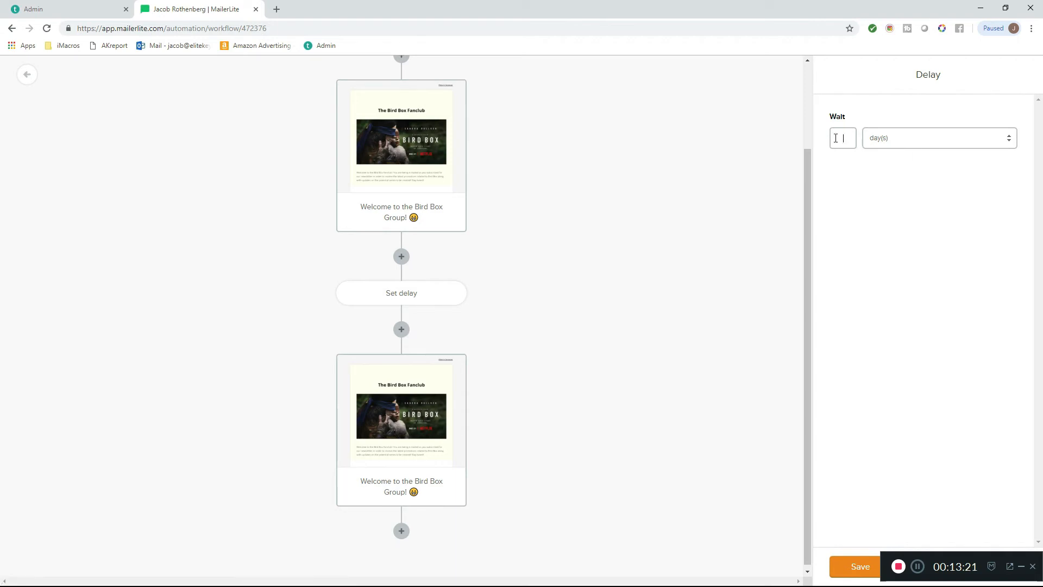
left_click(848, 565)
- Replace the duplicated email's subject text with "It's Beautiful, LOOK AT IT!"
left_click(395, 429)
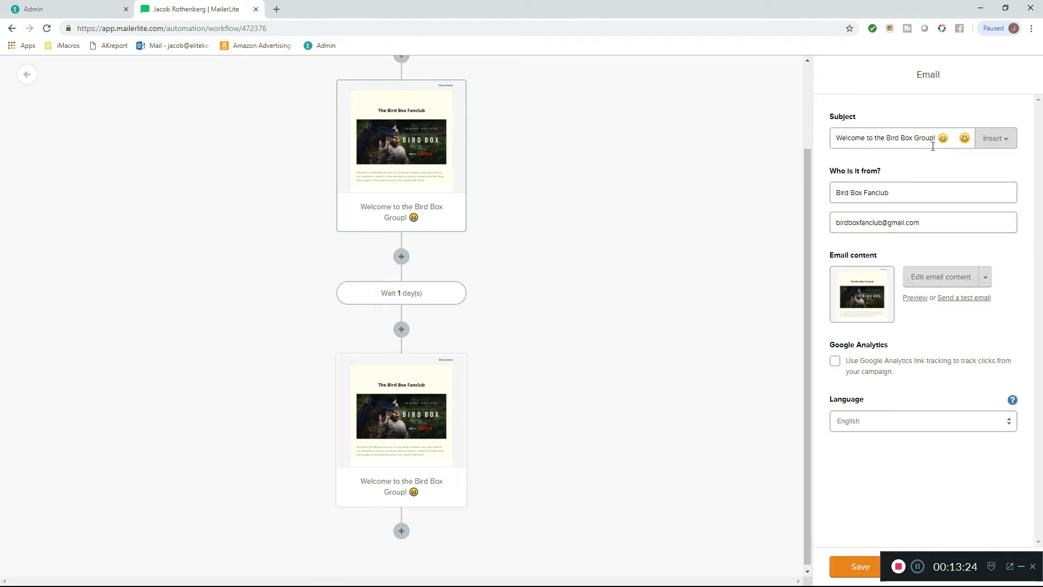
left_click_drag(938, 140, 786, 140)
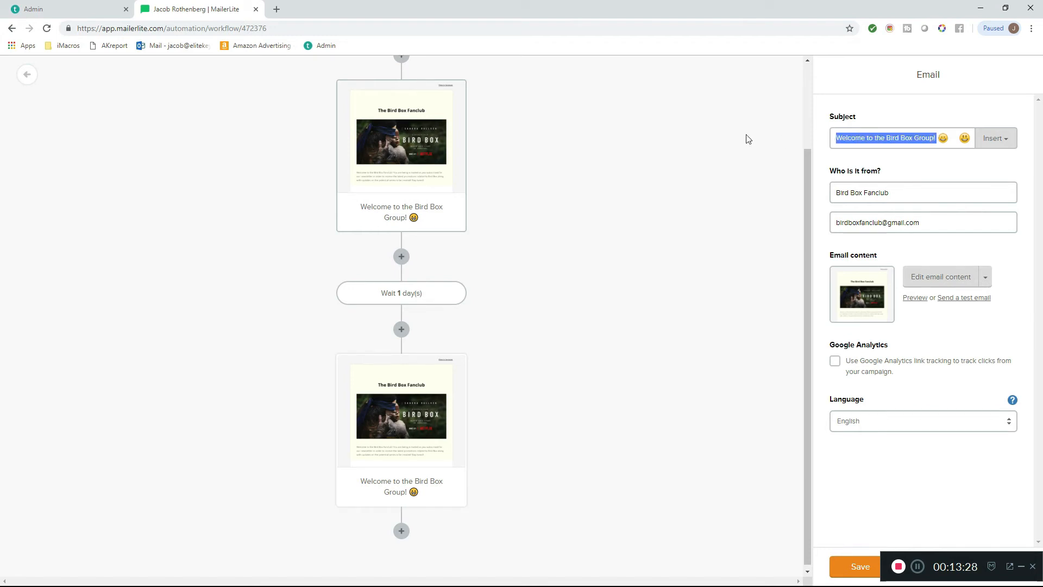
key("BackSpace")
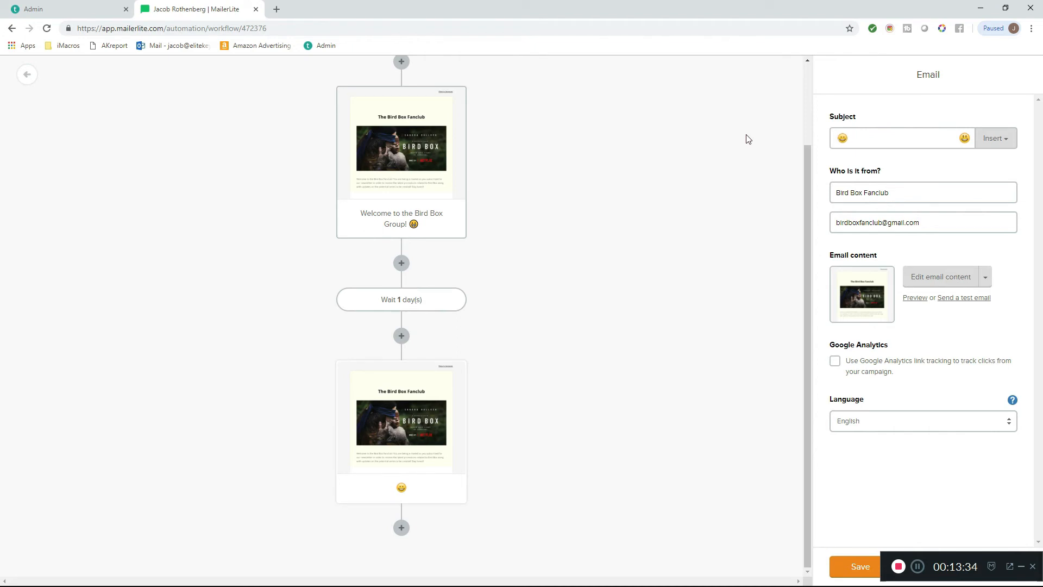
type("It's Beautiful, LO")
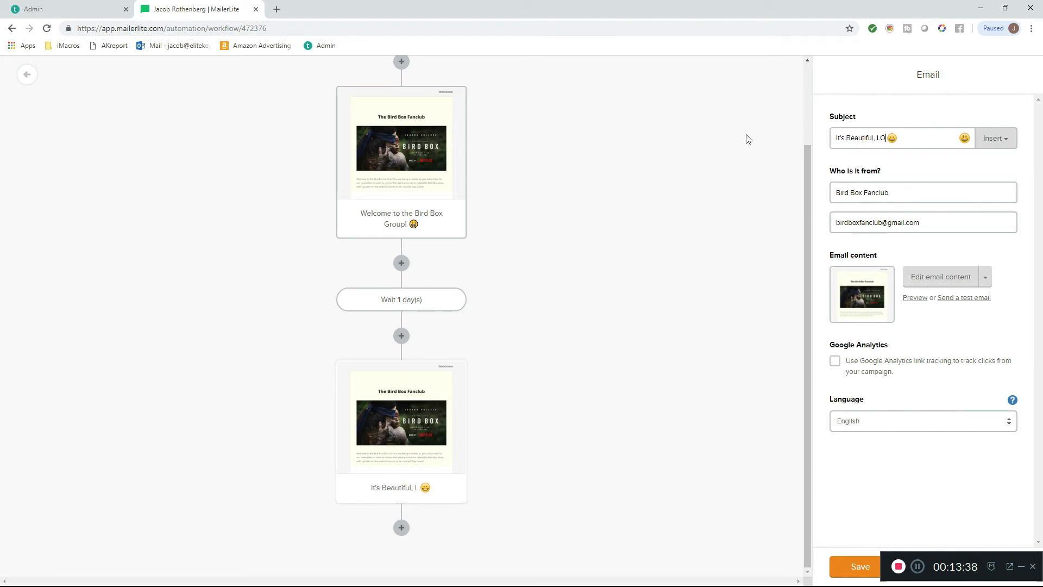
type("OK AT IT")
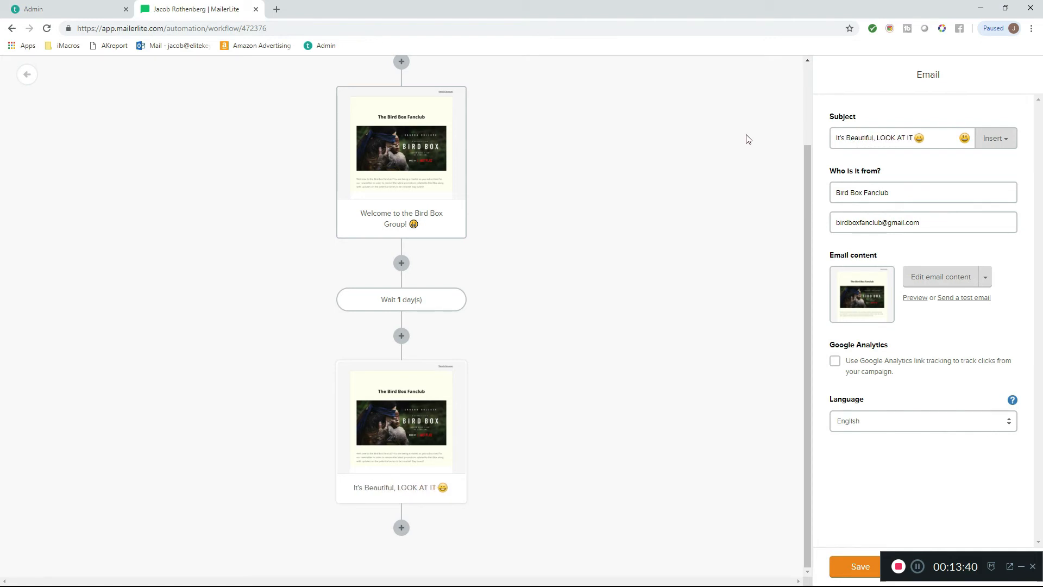
type("!")
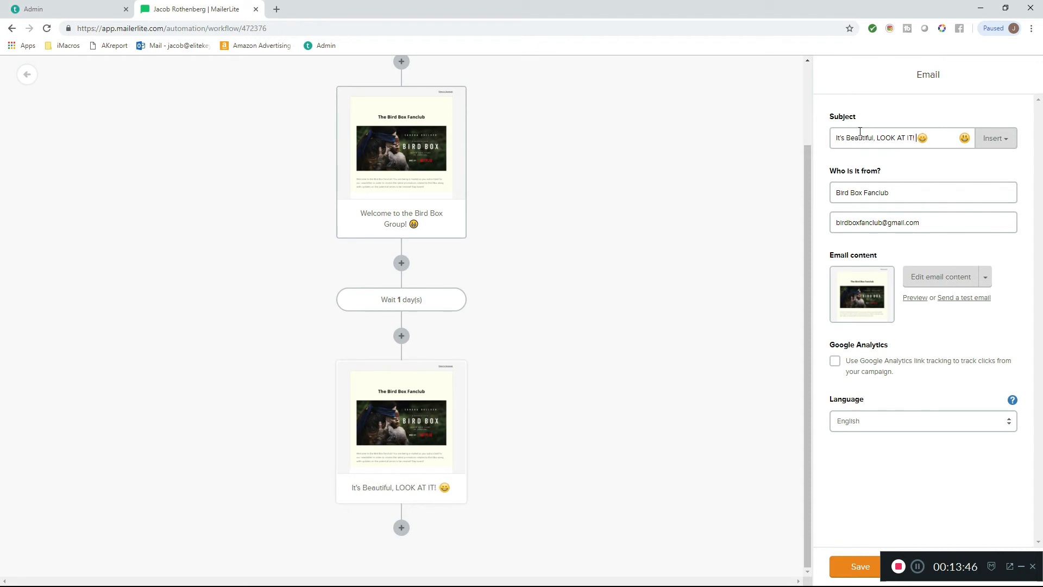
- Swap the smiley at the end of the duplicated email's subject for the purple devil emoji
key("BackSpace")
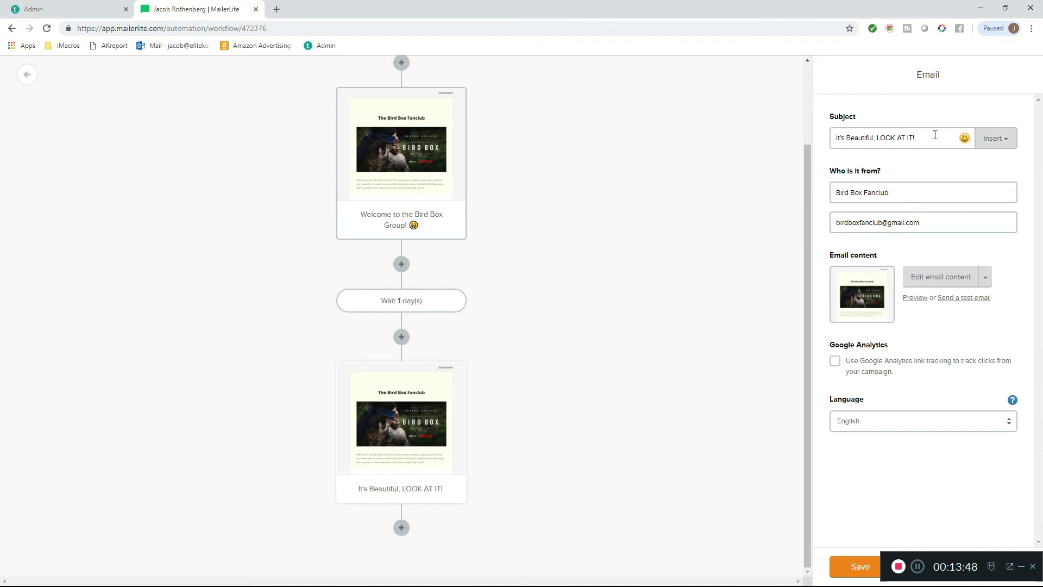
left_click(961, 139)
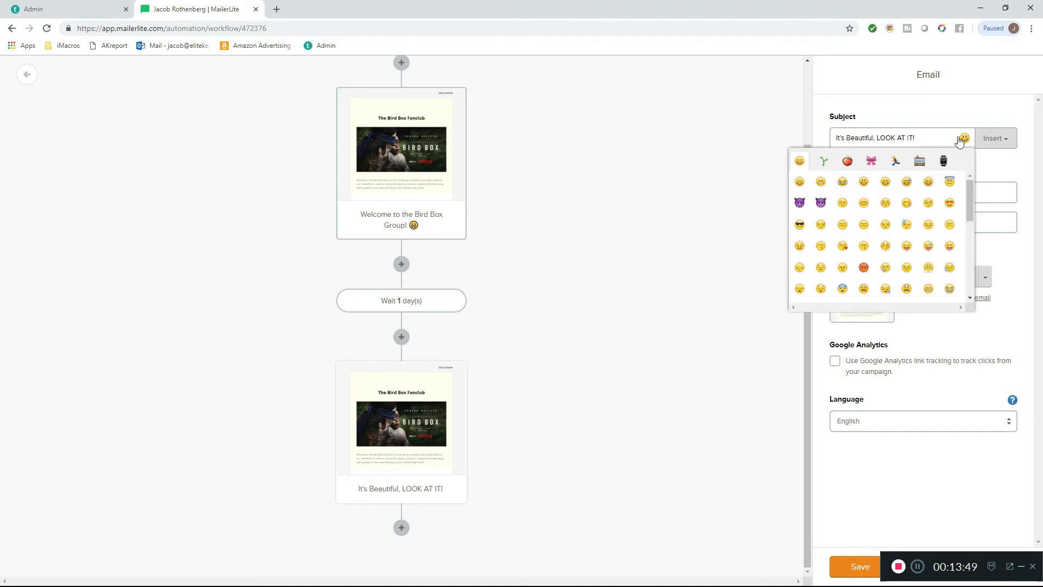
left_click(799, 203)
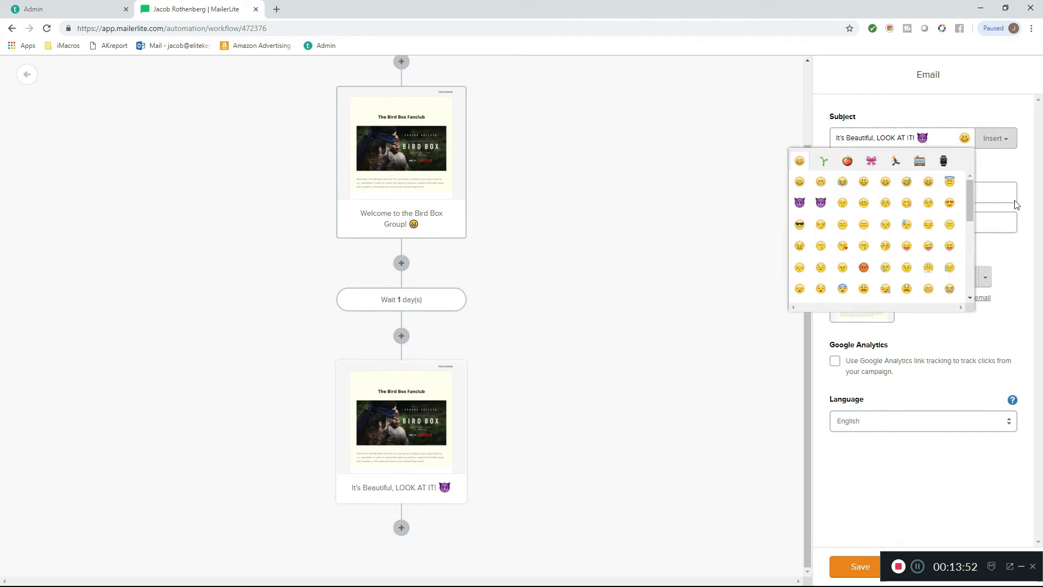
left_click(1019, 177)
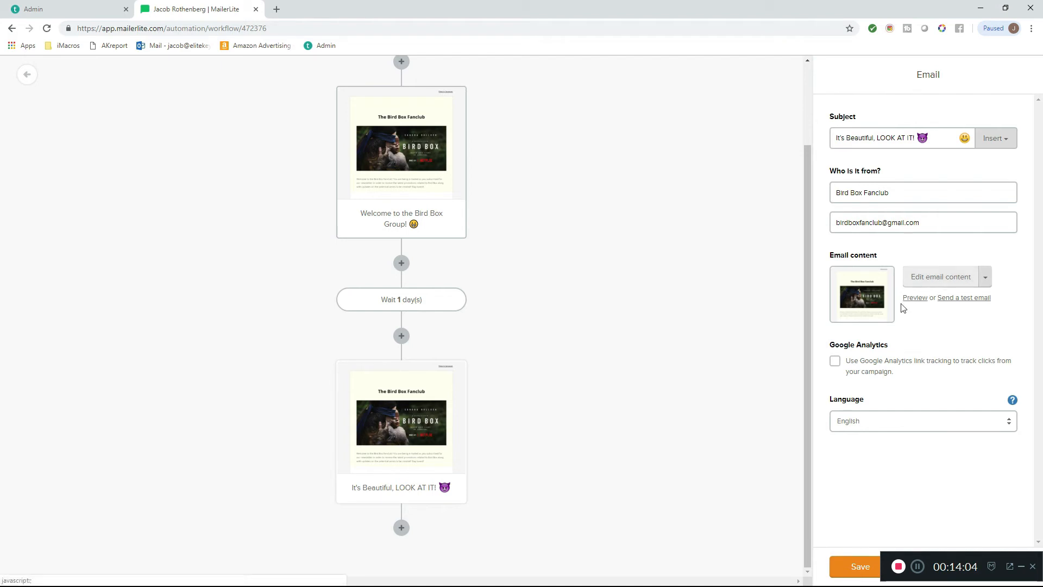
- Open the duplicated email's content in the editor and look through its layout down to the footer
left_click(926, 279)
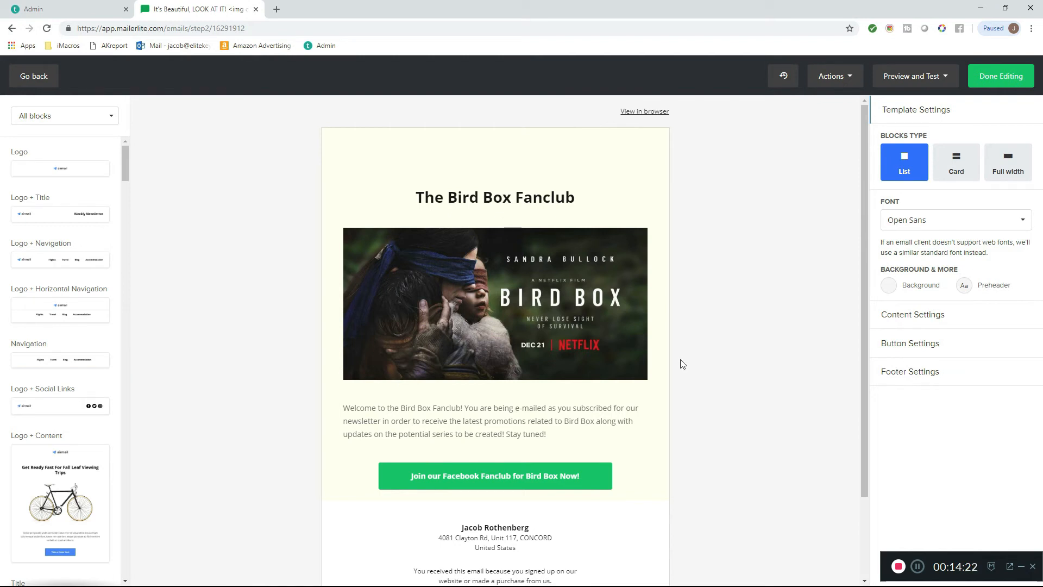
scroll(674, 367, "down", 3)
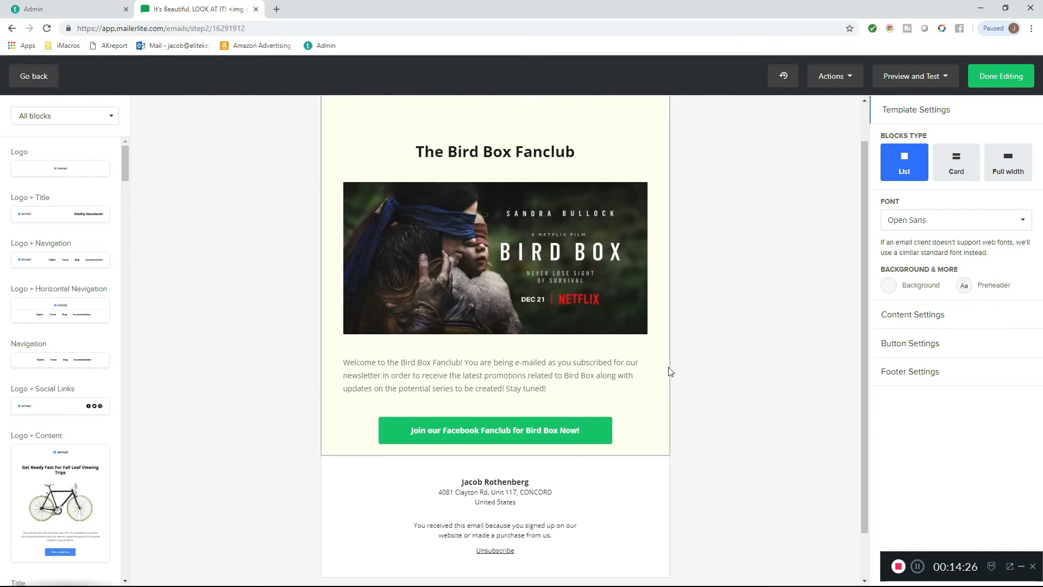
scroll(670, 366, "down", 1)
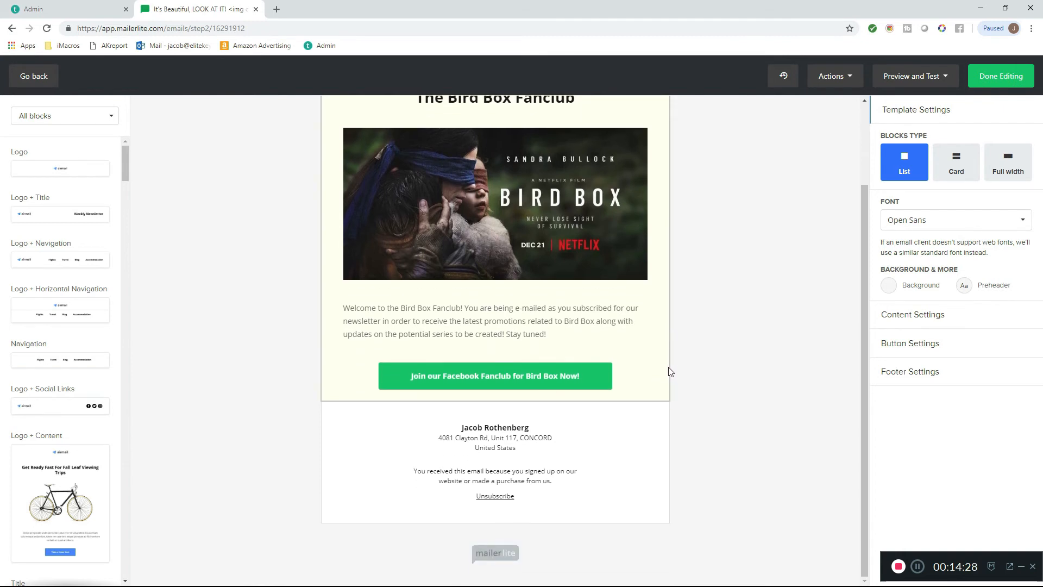
- Replace the content block's heading with "What Exactly DID The Monsters Look Like in Bird Box???"
scroll(667, 370, "up", 2)
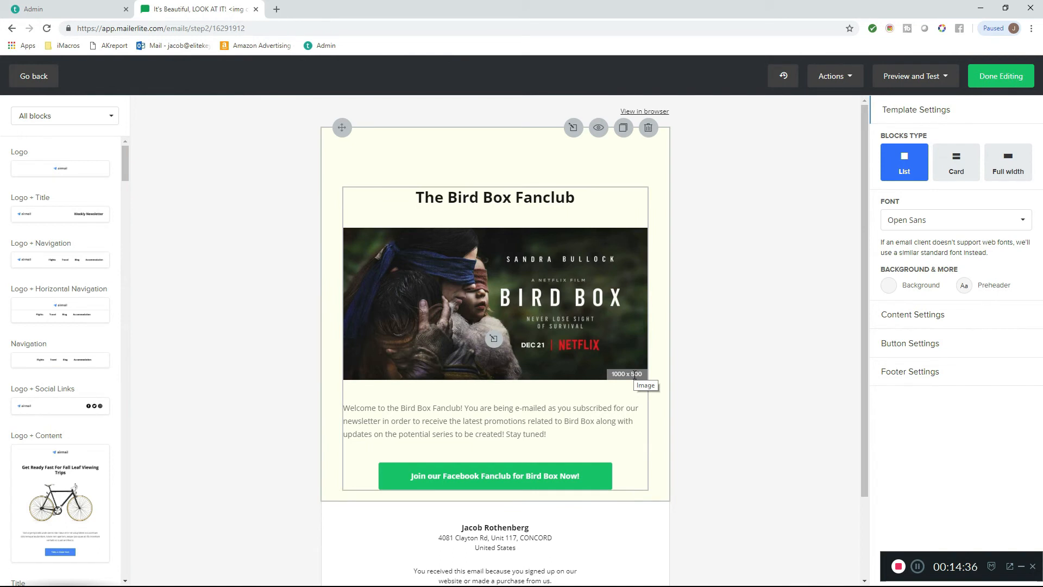
scroll(634, 375, "down", 2)
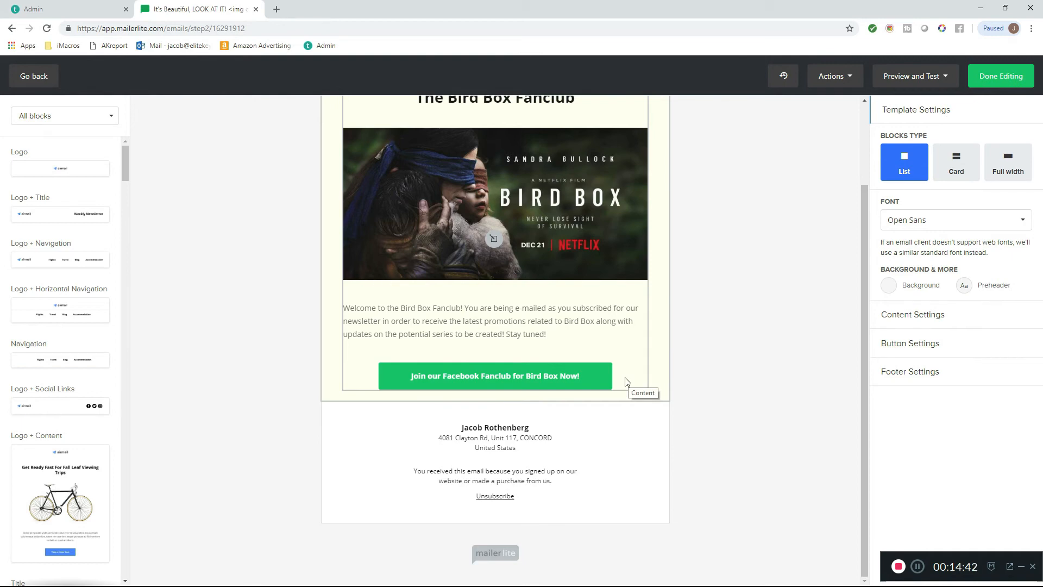
scroll(449, 358, "up", 2)
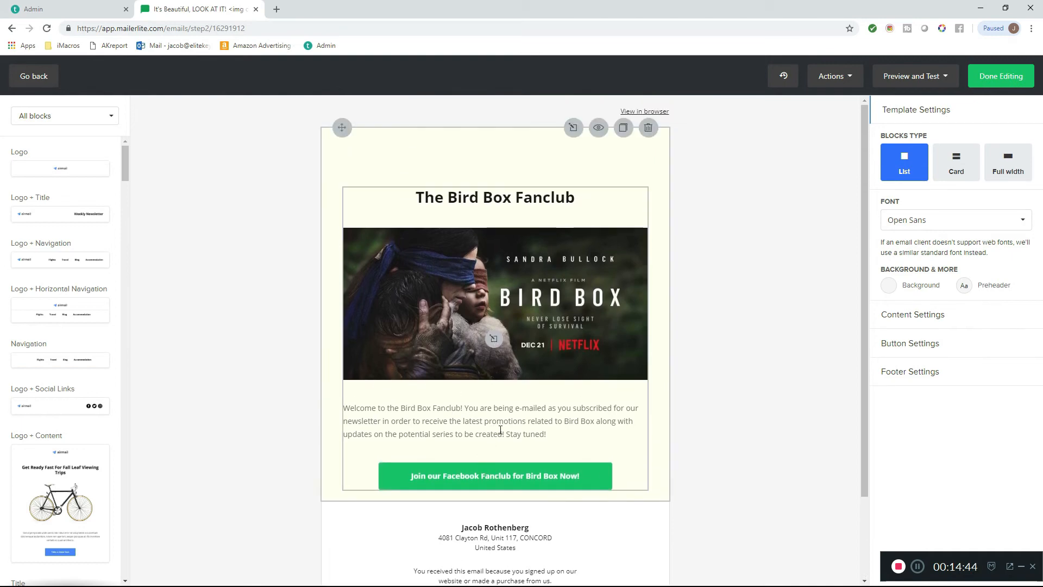
left_click(500, 429)
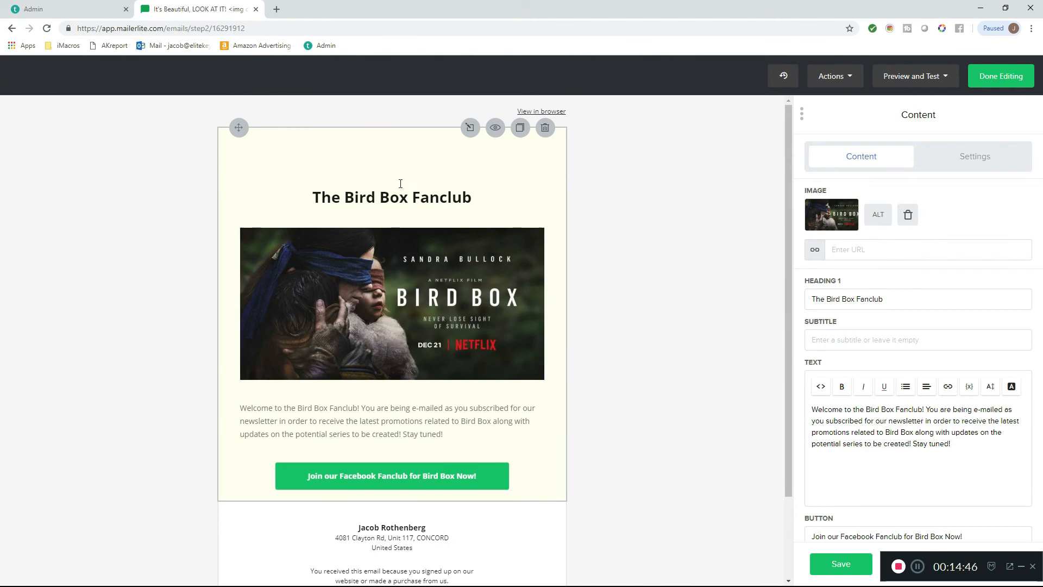
left_click_drag(483, 202, 317, 203)
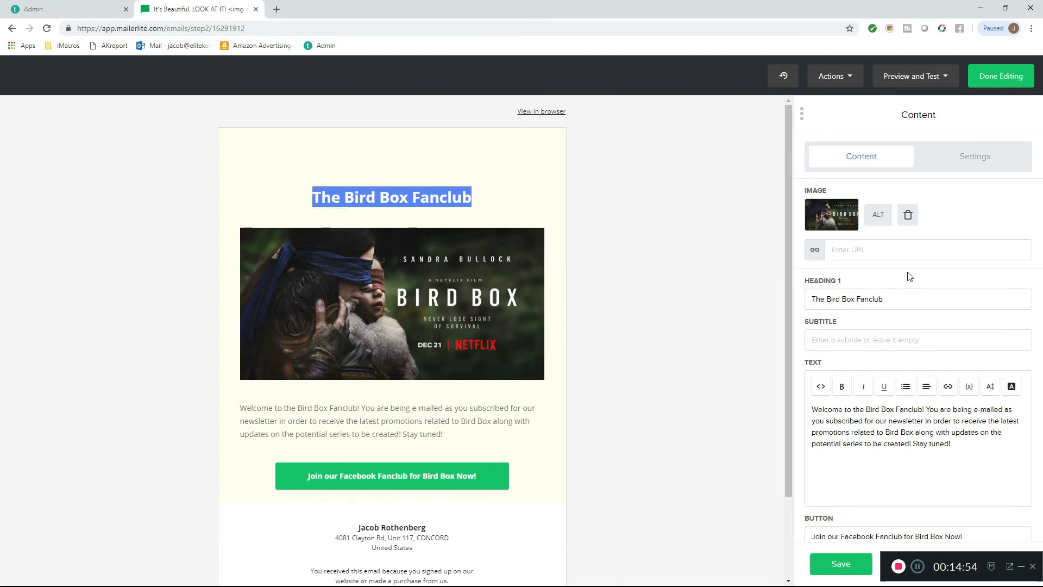
left_click_drag(915, 299, 744, 296)
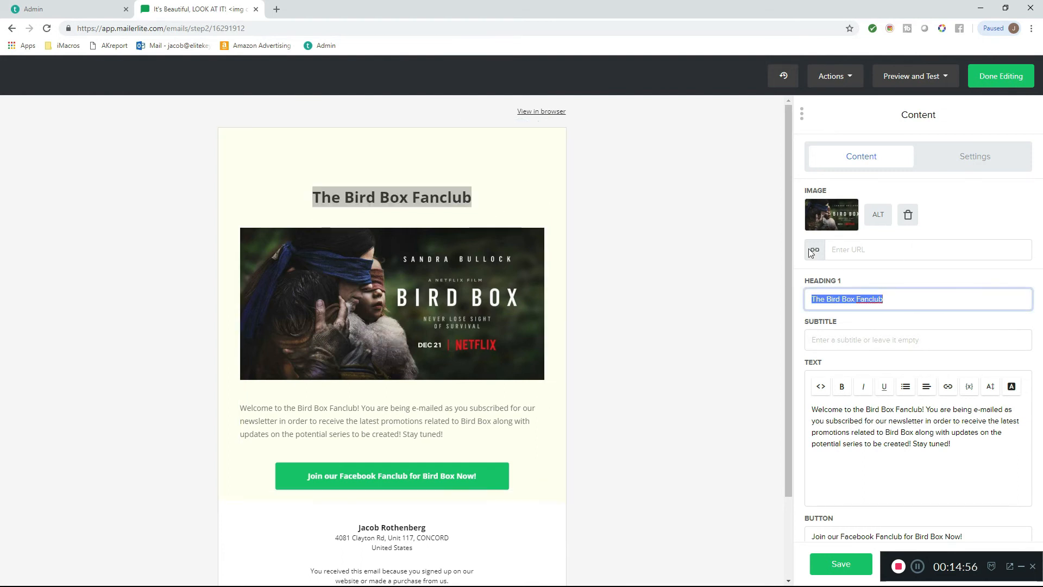
type("What ")
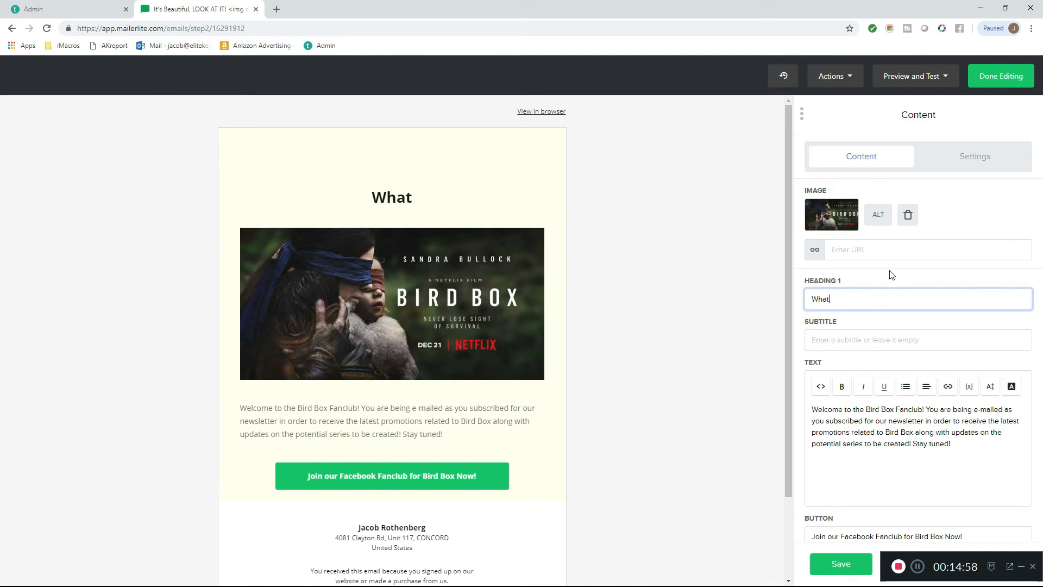
type("Monsters ")
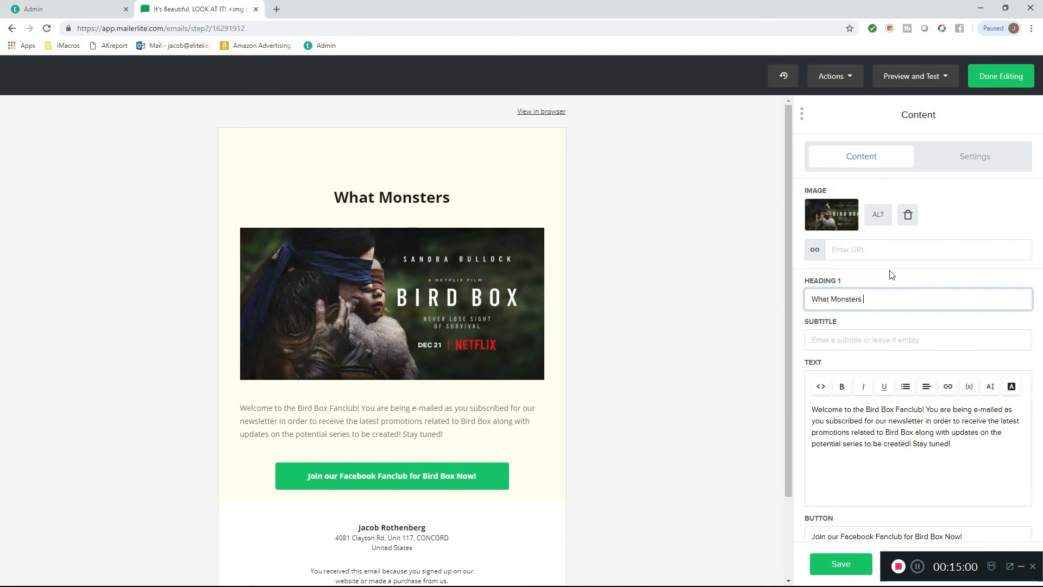
type("Eac")
key("BackSpace")
key("BackSpace")
key("BackSpace")
key("BackSpace")
key("BackSpace")
key("BackSpace")
key("BackSpace")
key("BackSpace")
key("BackSpace")
key("BackSpace")
key("BackSpace")
key("BackSpace")
key("BackSpace")
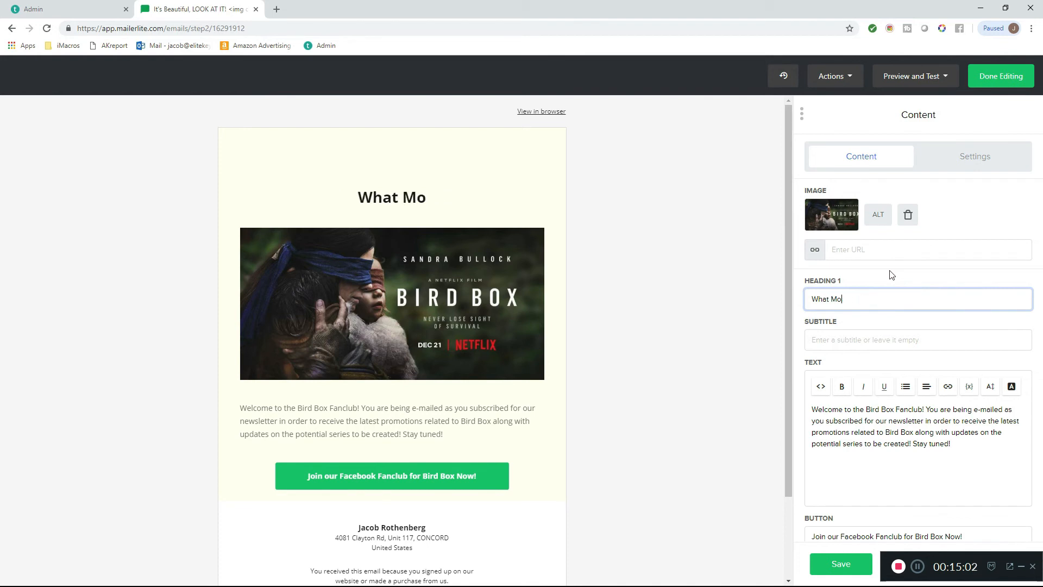
type("Exactly DID ")
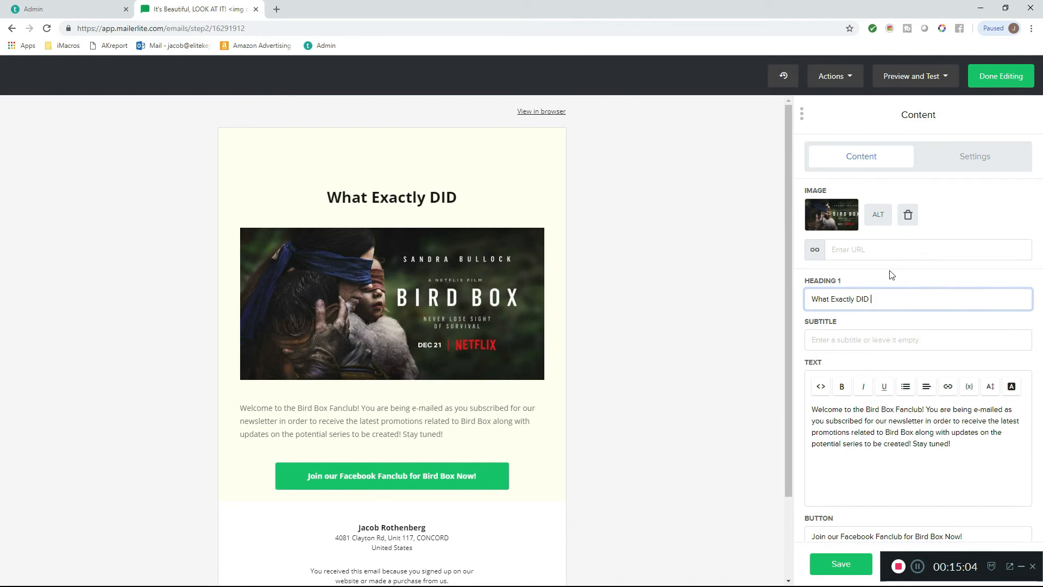
type("The Monsters Lo")
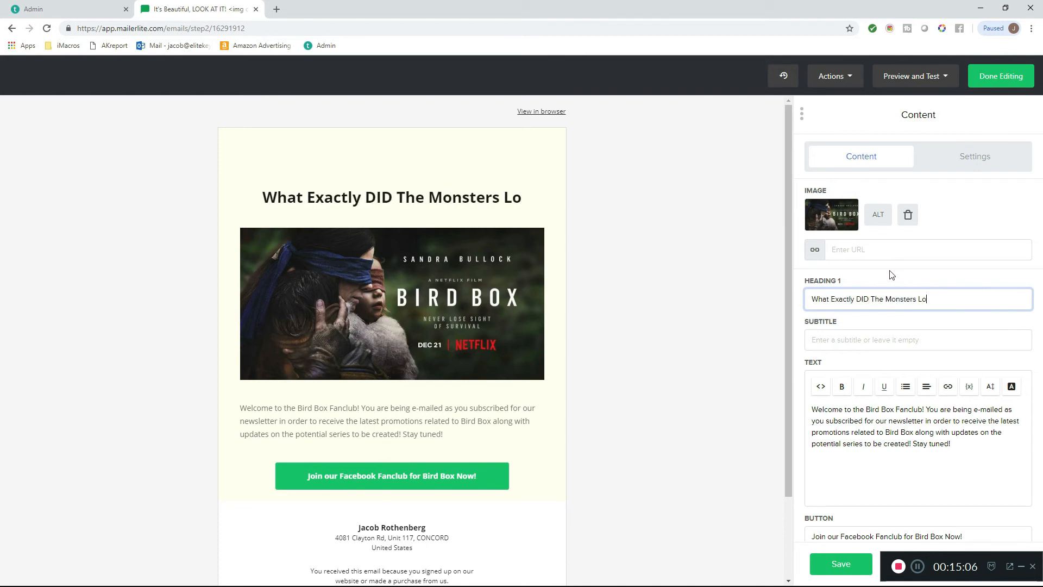
type("ok Like")
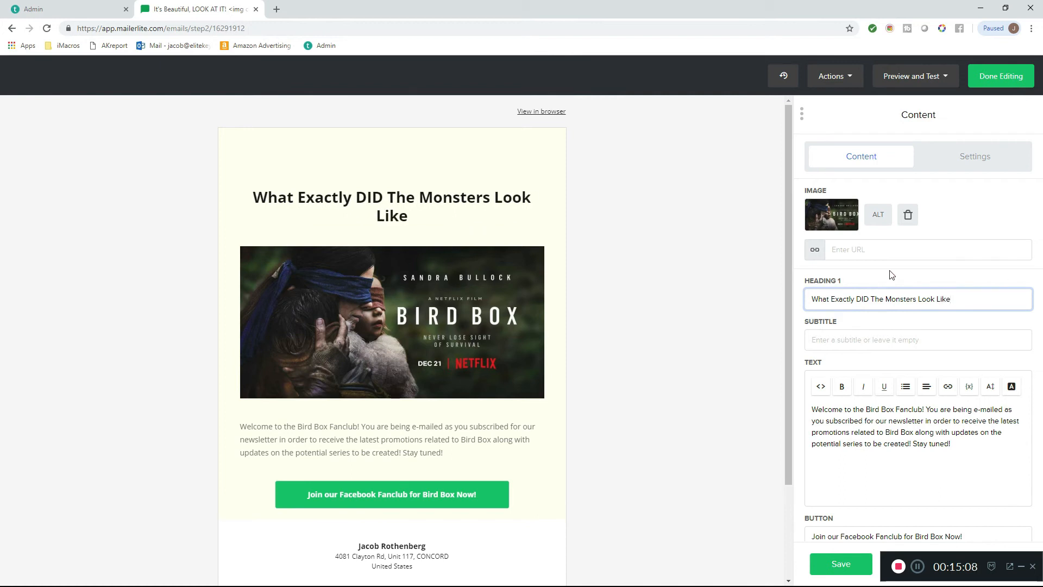
type(" in Bird ")
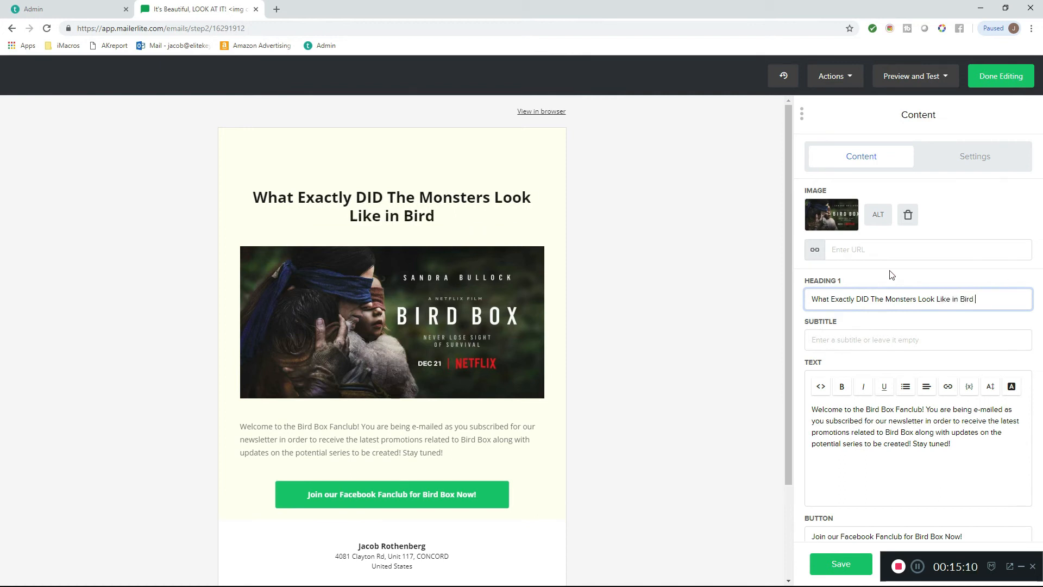
type("Box???")
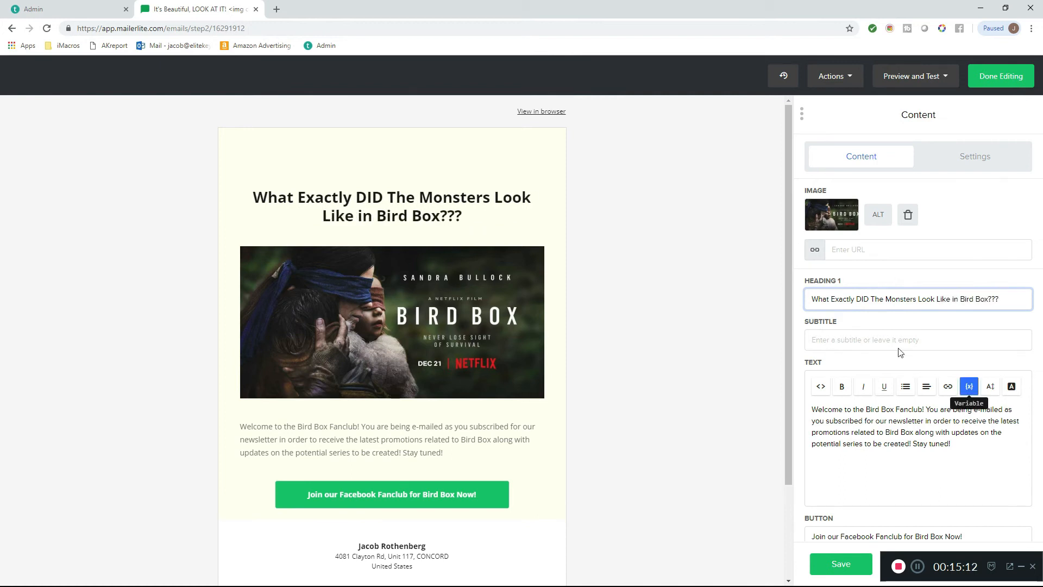
- Replace the block's body text with "Although we saw sketches of the supposed monsters (or demons....!) in the actual movie, we"
left_click_drag(971, 499, 740, 401)
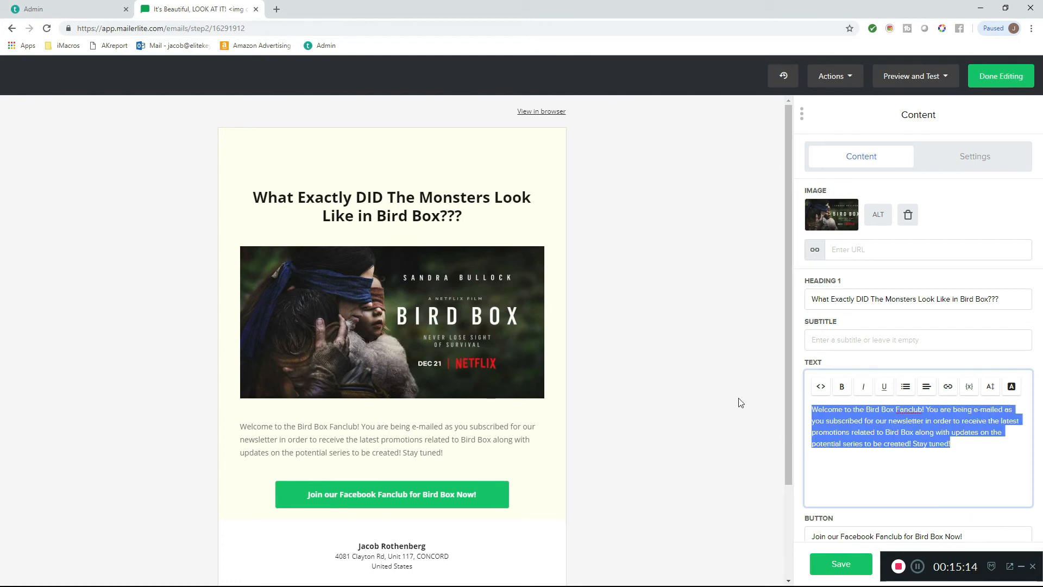
type("Althoug")
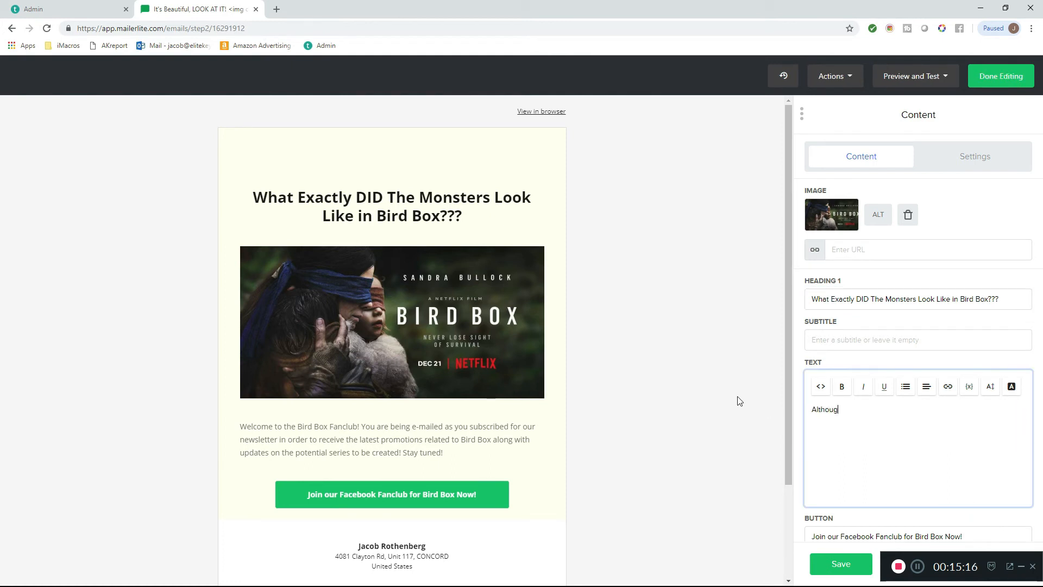
type("h we s")
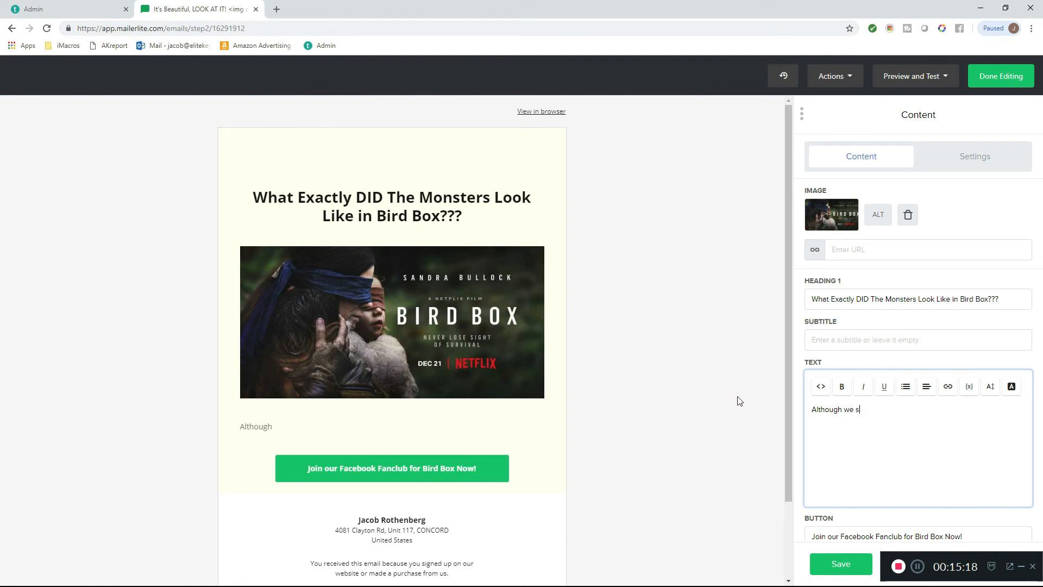
type("aw sketches of the supposed ")
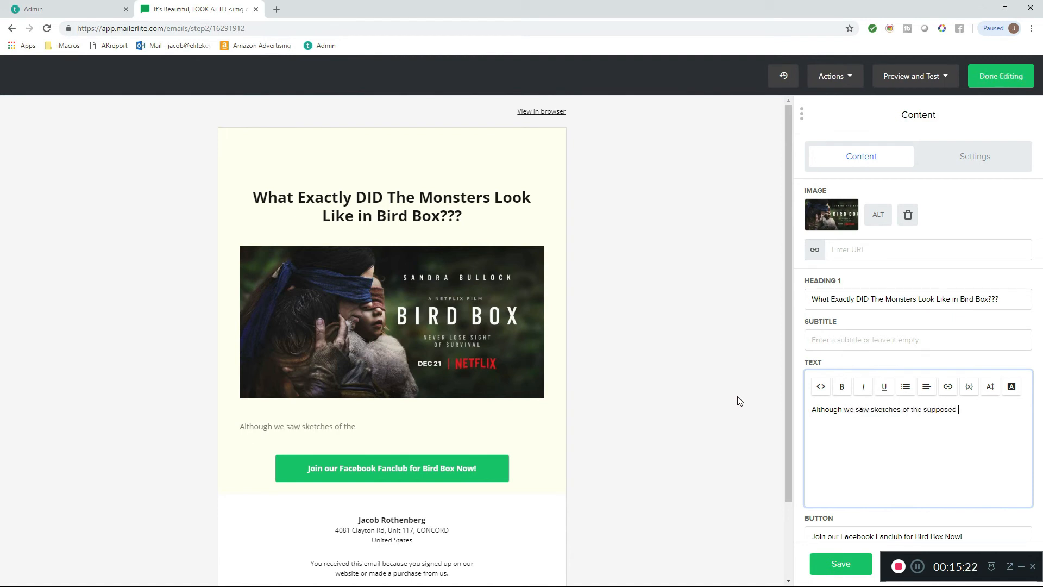
type("monsters (or")
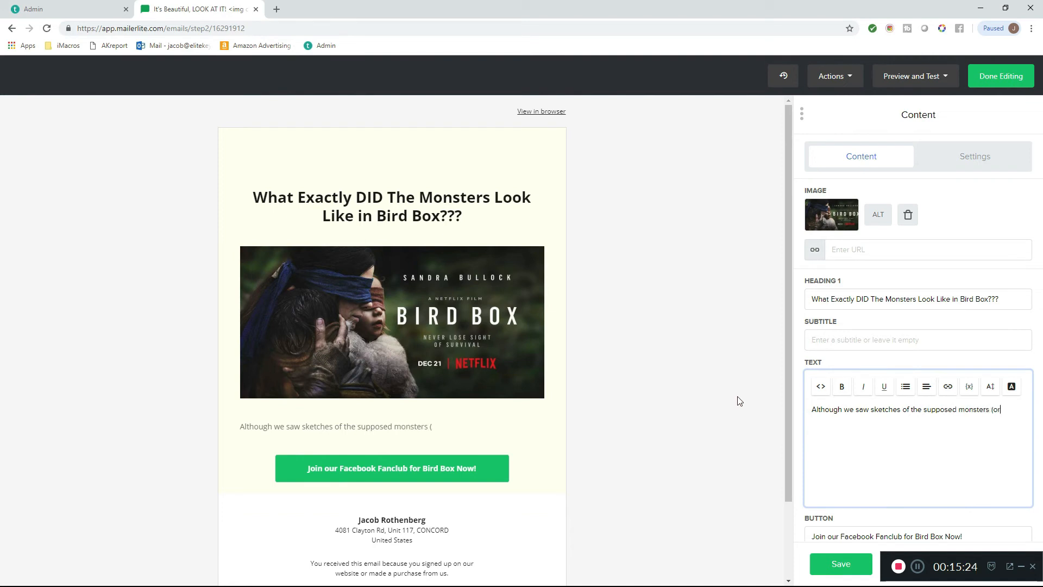
type(" demons....!) in the actual movie, ")
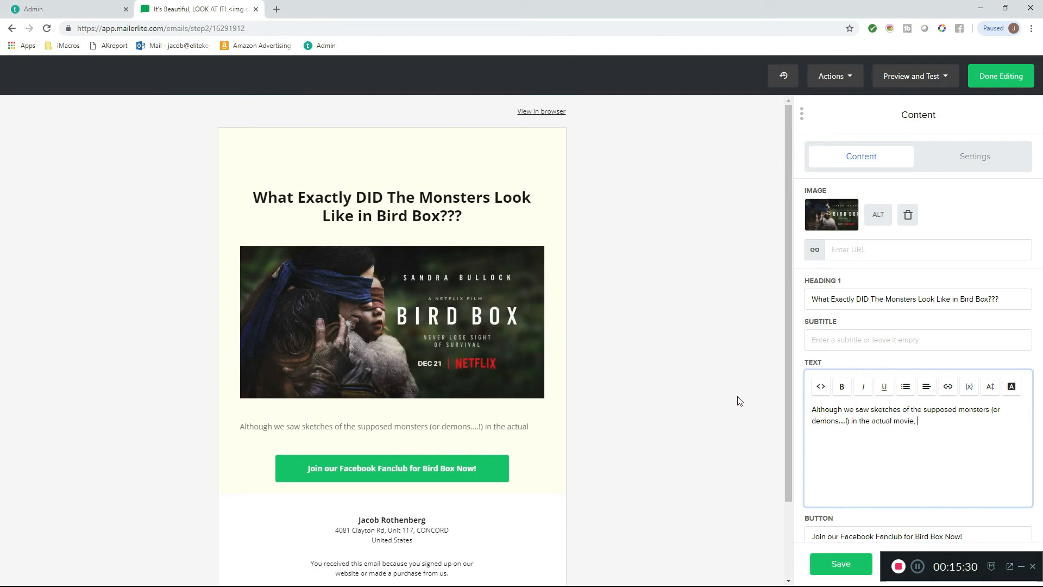
type("we did not ")
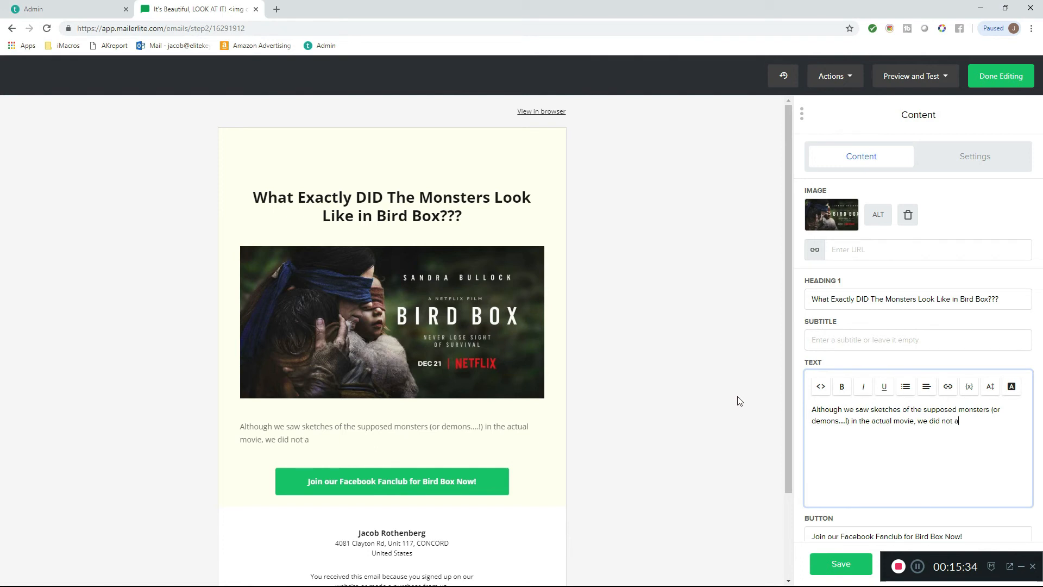
type("a")
- Complete the first body sentence with "technically did not see any monsters portrayed in the Bird Box world."
key("BackSpace")
key("BackSpace")
key("BackSpace")
key("BackSpace")
key("BackSpace")
key("BackSpace")
key("BackSpace")
key("BackSpace")
key("BackSpace")
type("technically did not see ")
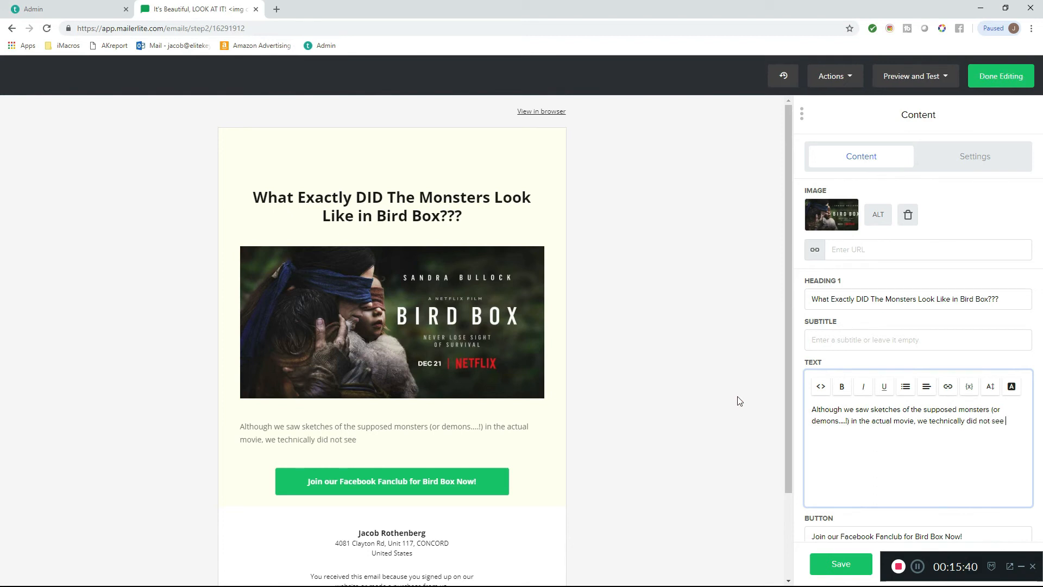
type("any monsters portrayed ")
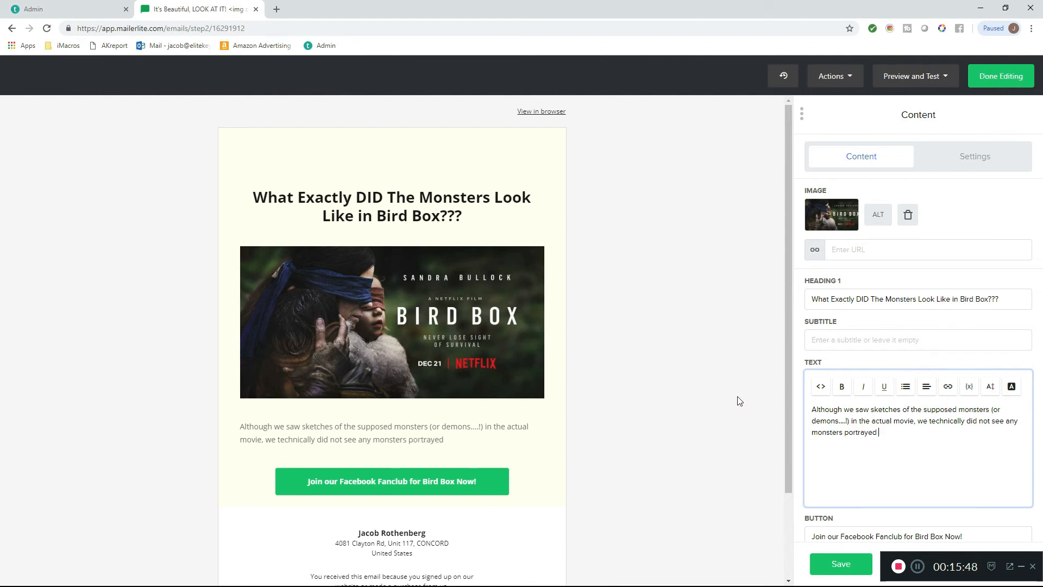
type("in the Bird Box world.")
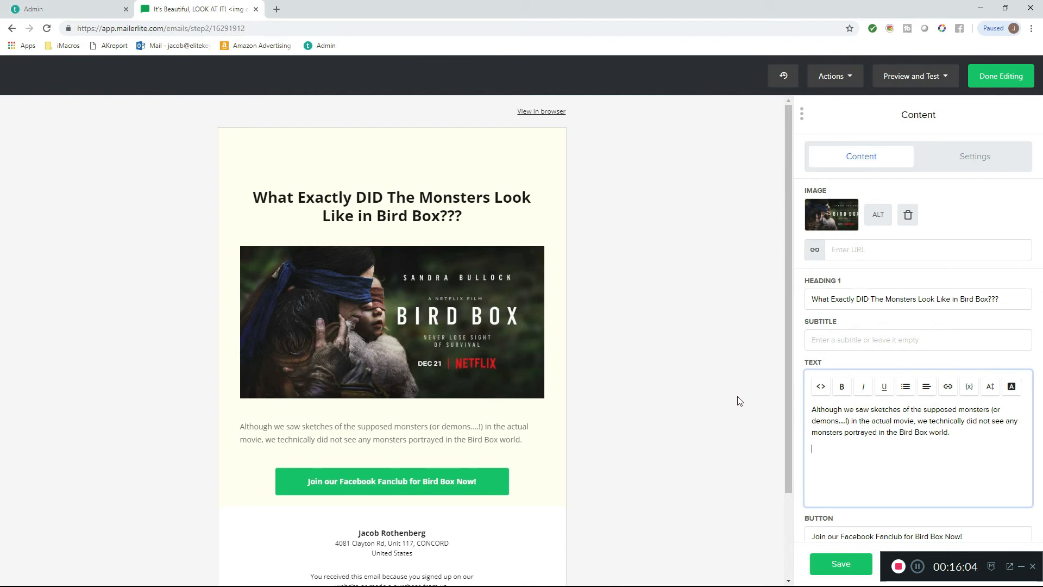
- Start a second body paragraph with "Fortunately, OUR fan club has EXCLUSIVE footage from an alternate ending"
key("Return")
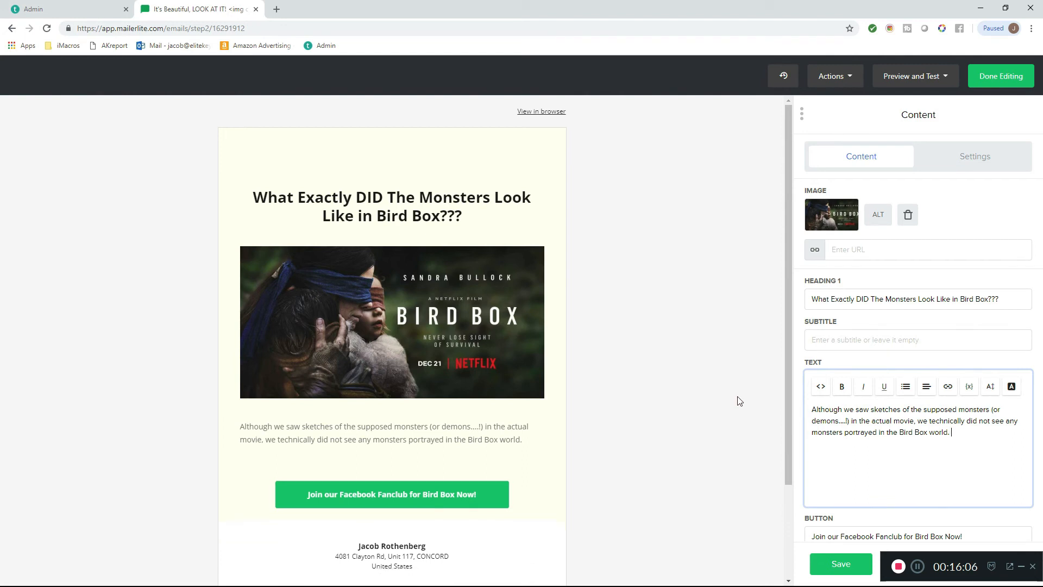
type("Fortu")
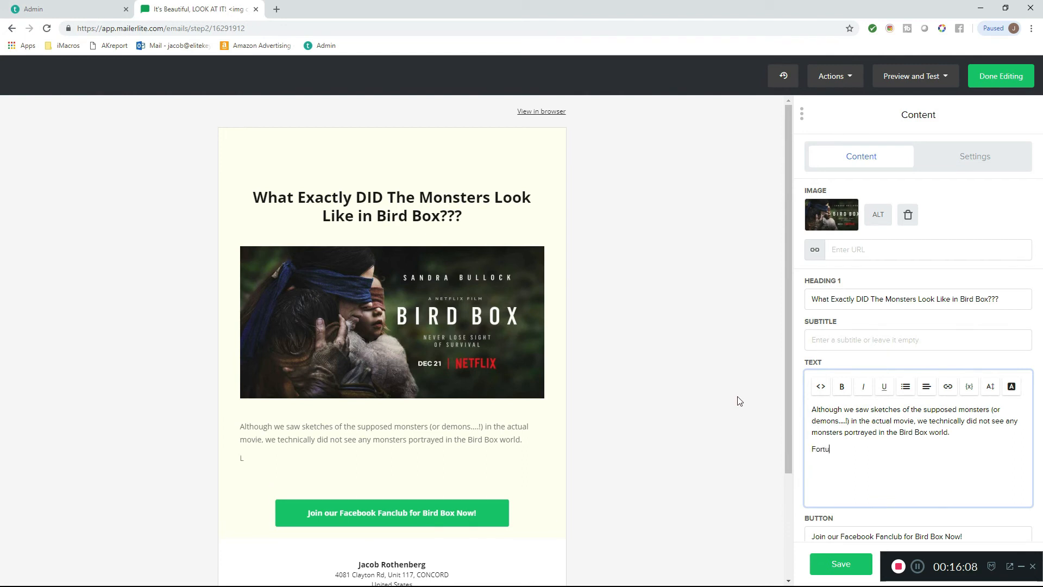
type("nately, OUR Fa")
key("BackSpace")
key("BackSpace")
key("BackSpace")
type("fan c")
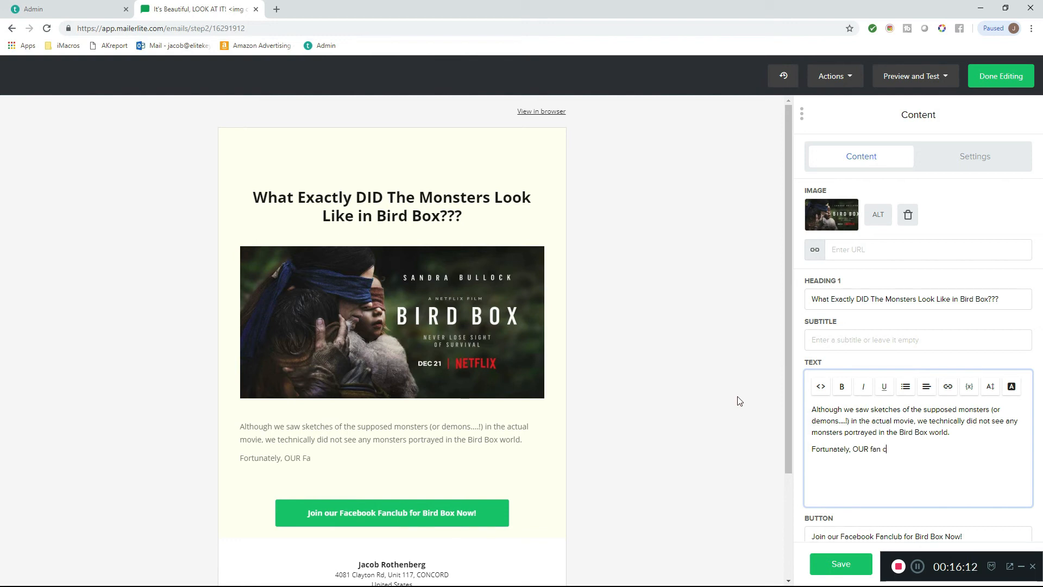
type("lub has EXCLUSIVE f")
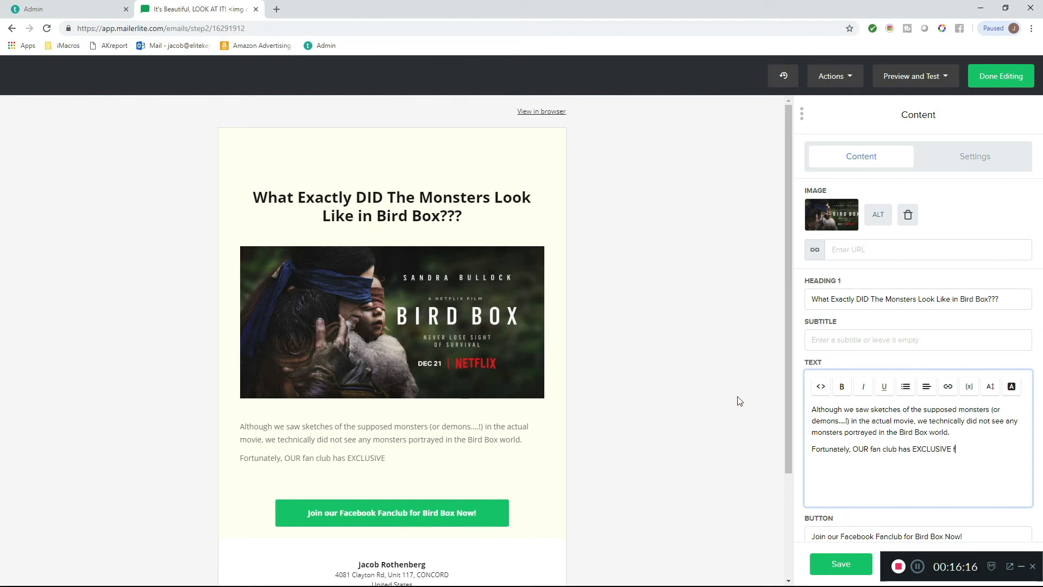
type("ootage from an alternate ending ")
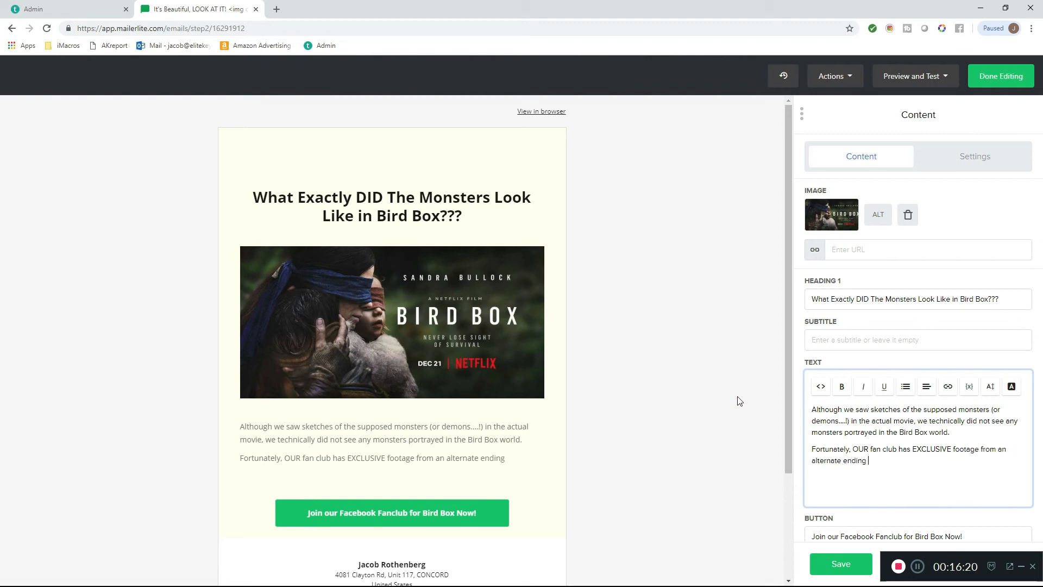
type("that shows th")
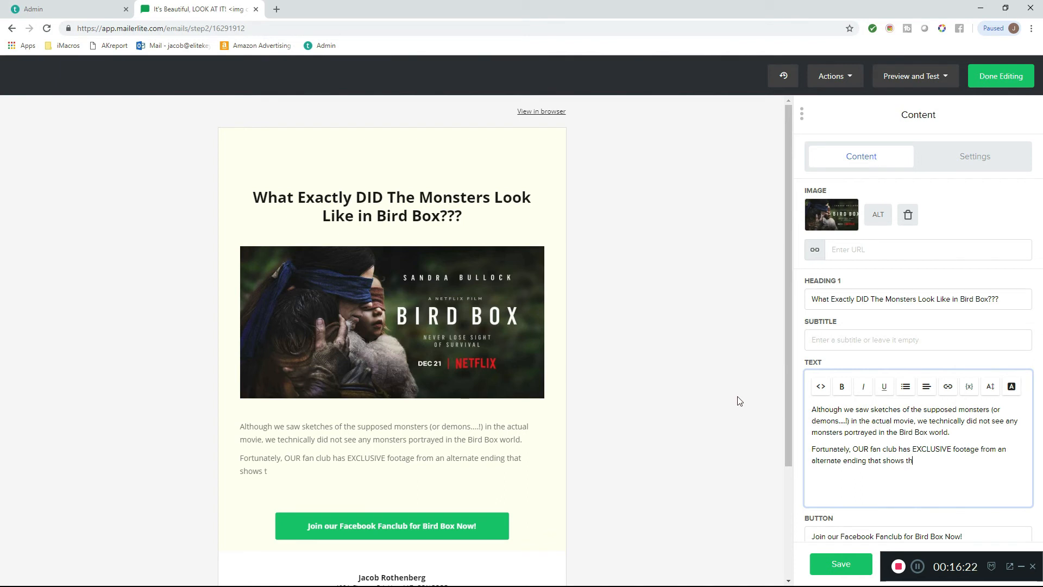
type("e monsters as they wo")
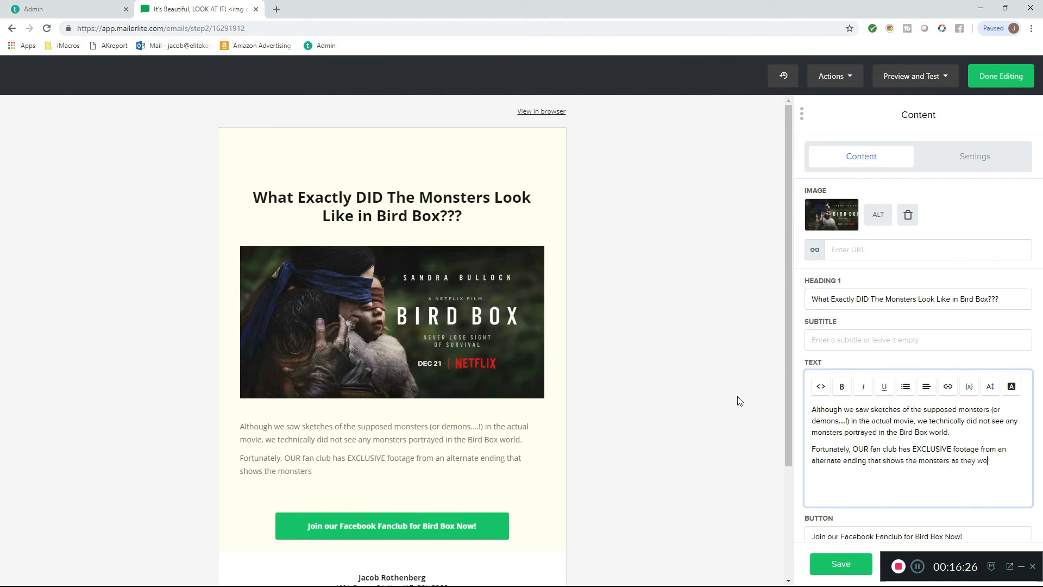
type("uld have been portrayed in CGI")
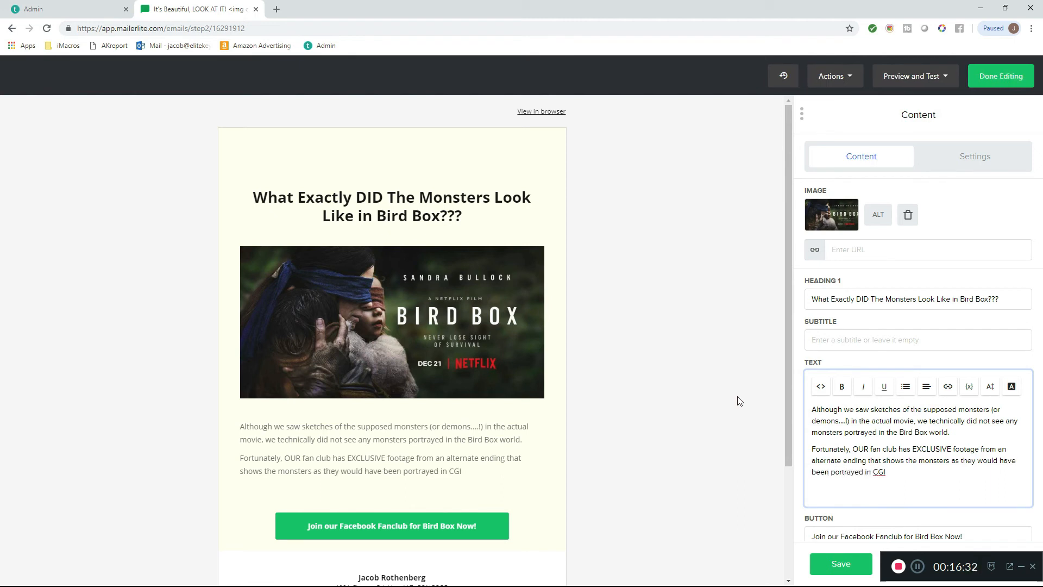
type(". Check out")
- End the second paragraph's first sentence with a period and start the next one with "Check out our 100% UNOFFICIAL, UNAUTHORIZED"
type("our 100% UNOFFICIAL, ")
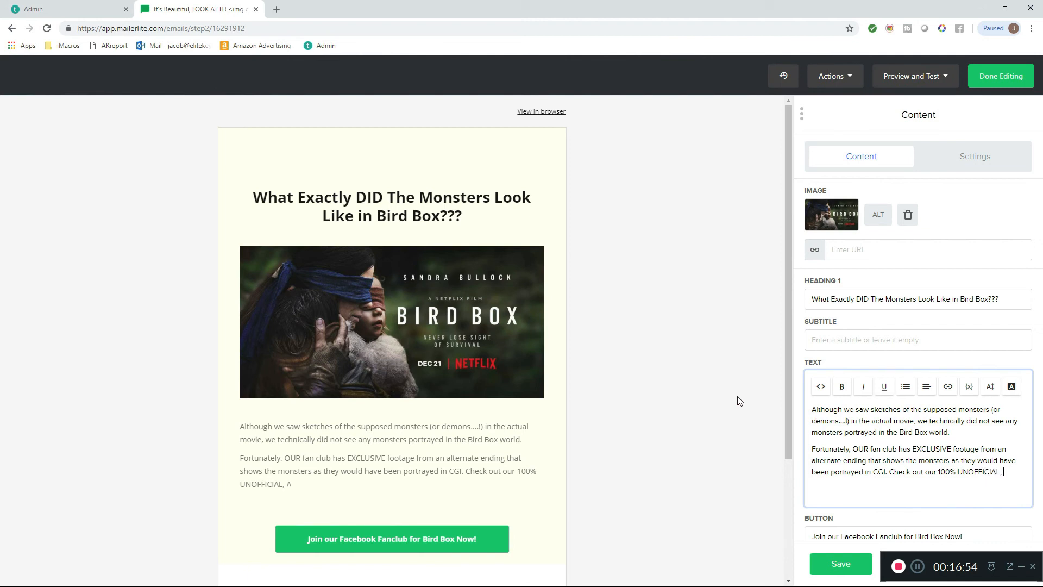
type("UNATTHORIZED ")
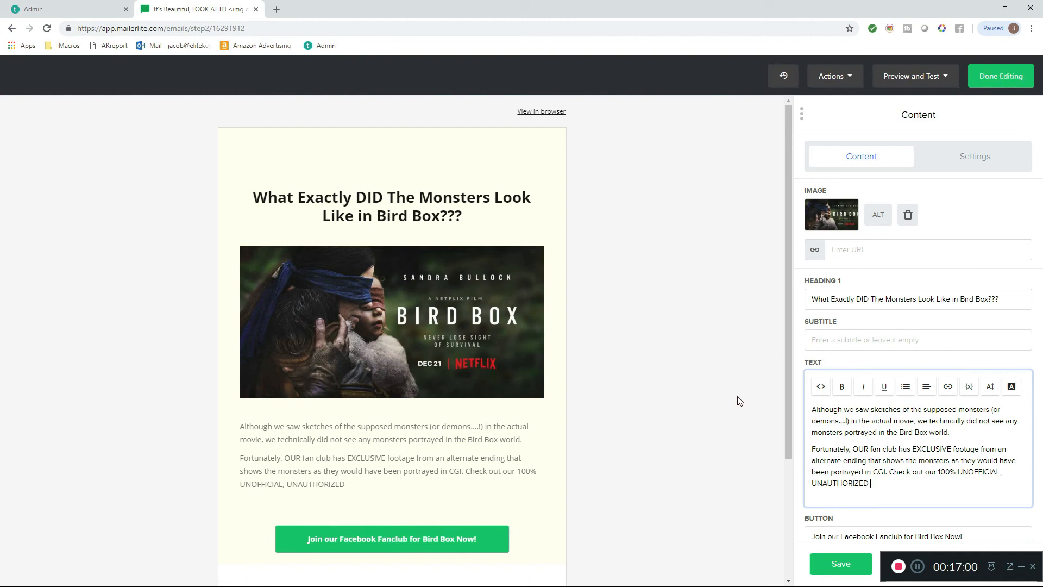
type("book on Amazon which")
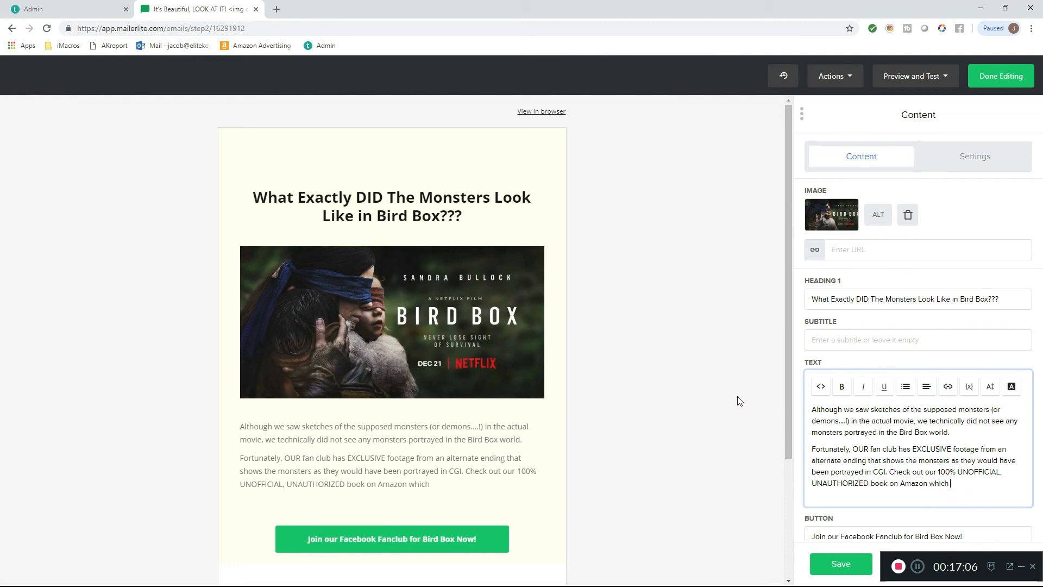
type(" has actual photos")
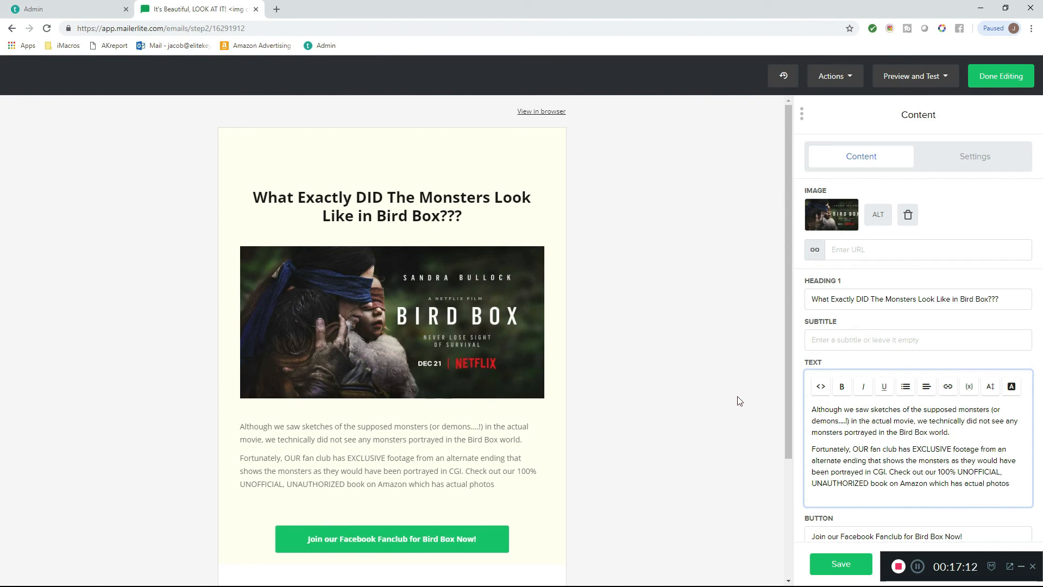
type(" taken onset for the ")
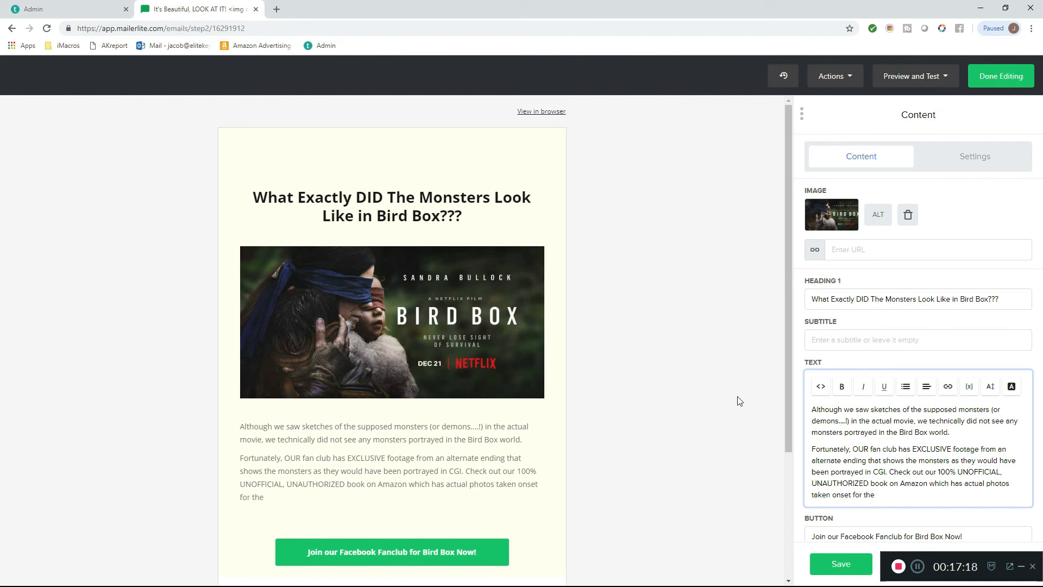
type("ending that was su")
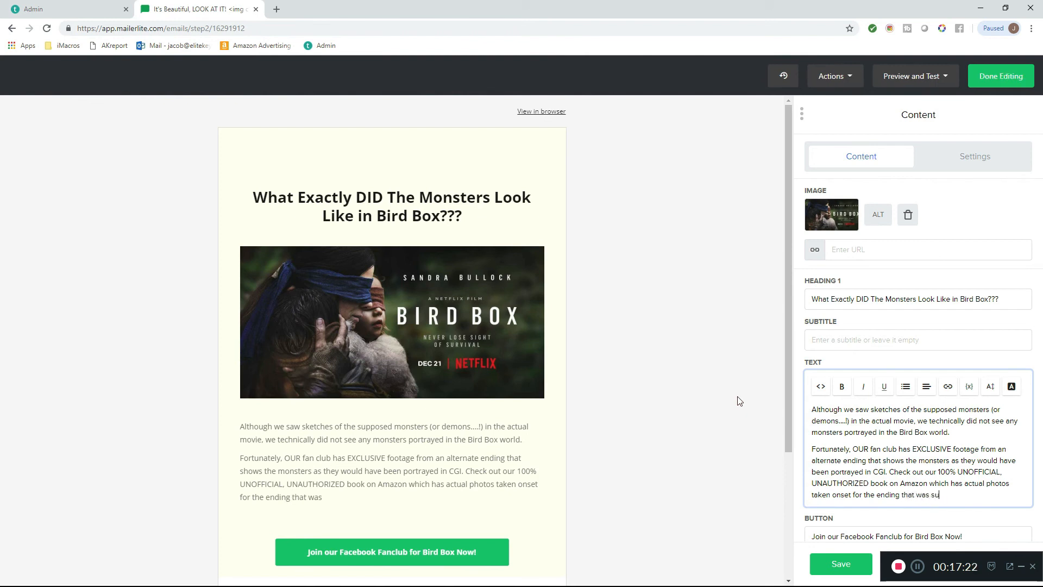
type("SUPPOSED to be!")
- Complete the second paragraph with "ending that was SUPPOSED to be!" and start a new paragraph
key("Return")
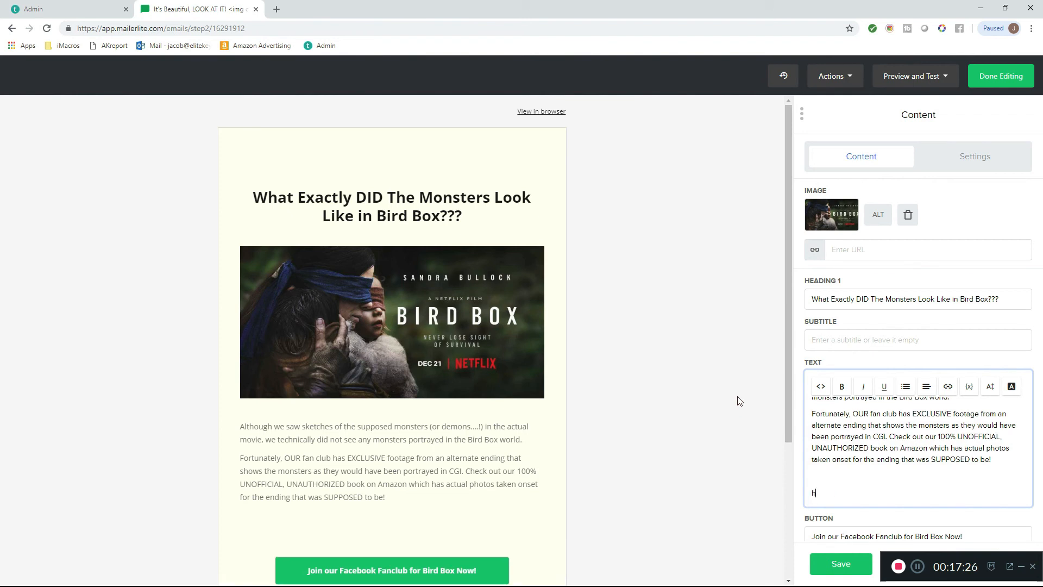
type("httP")
key("BackSpace")
type("p:")
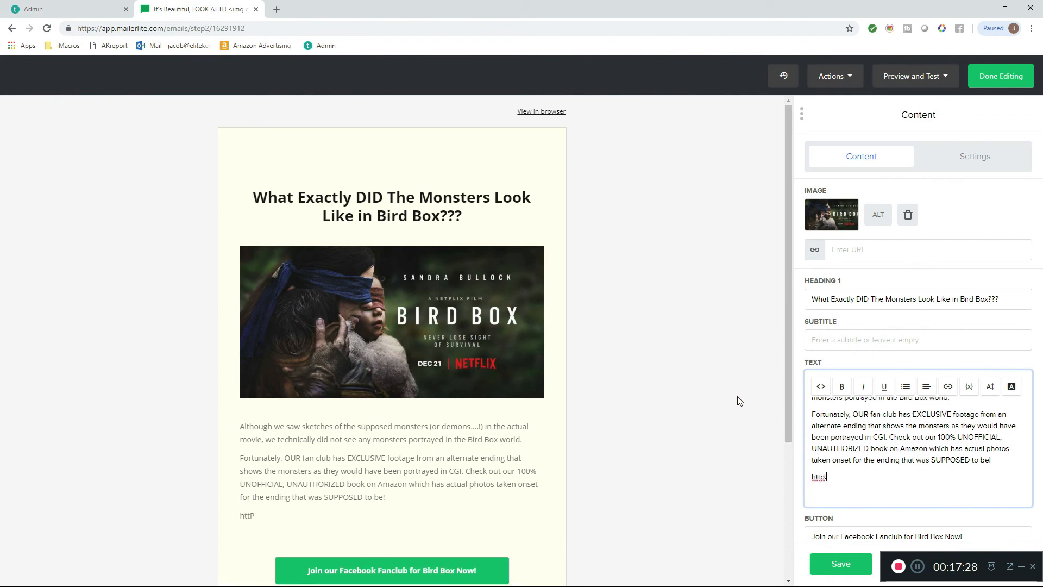
type("//www.amazon.com/BHDOIHXFIOHF")
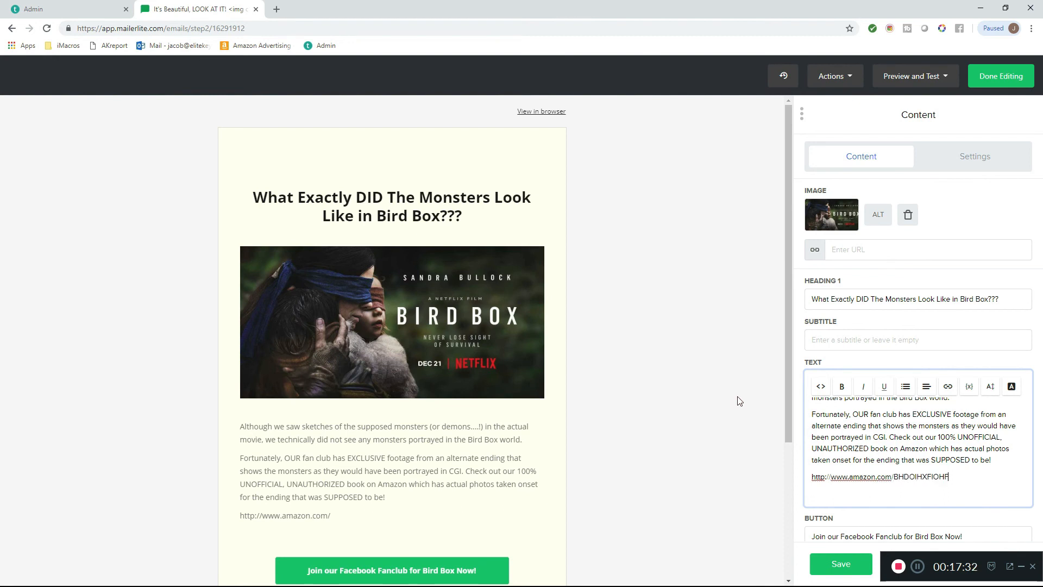
key("Return")
key("Return")
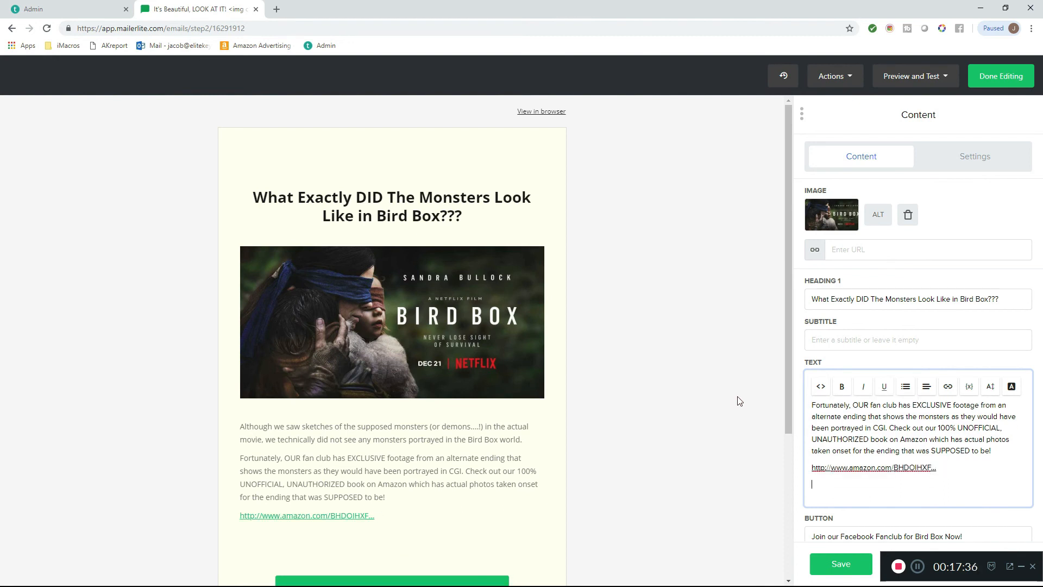
- Add a closing paragraph reading "(Disclaimer: Bird Box is NOT A PROFITABLE KEYWORD AND IS A TRADEMARKED TERM! DO NOT PUBLISH FOR IT!)"
type("(Disclaimer: Bird Bo")
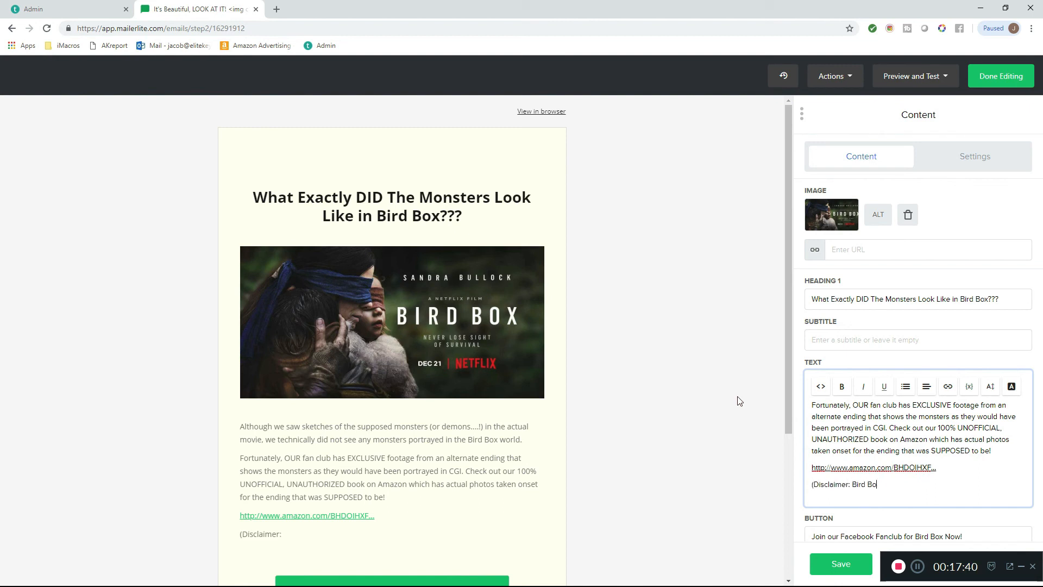
type("x is NOT A PROFITABLE K")
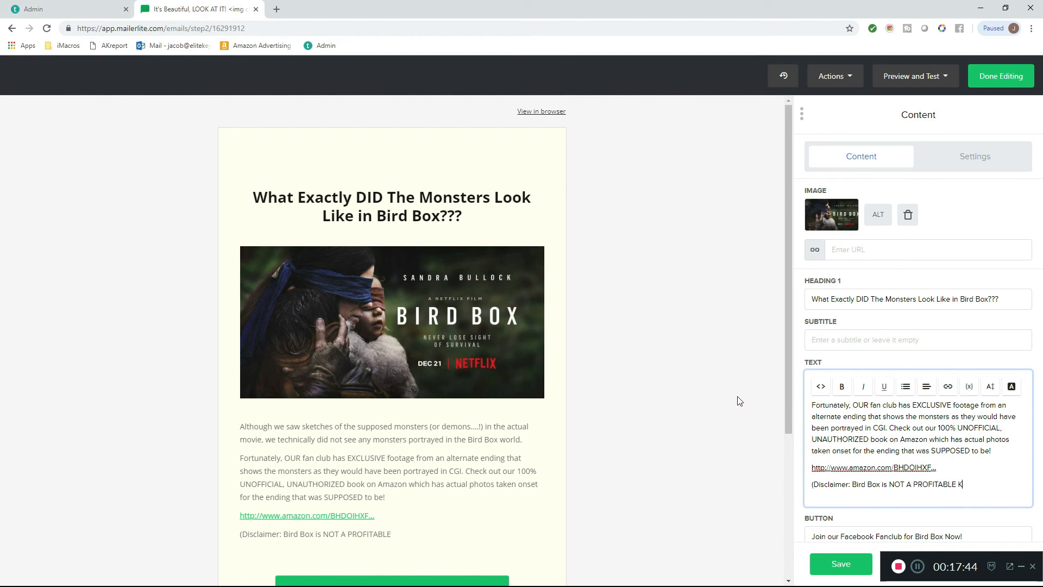
type("EYWORD AND IS A")
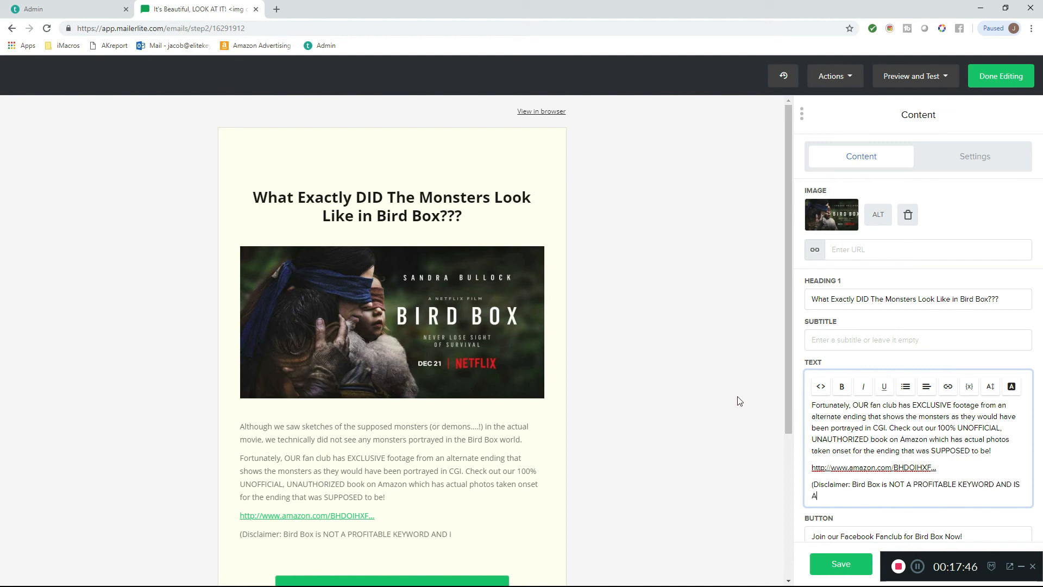
type(" TRADEMARKED TERM!")
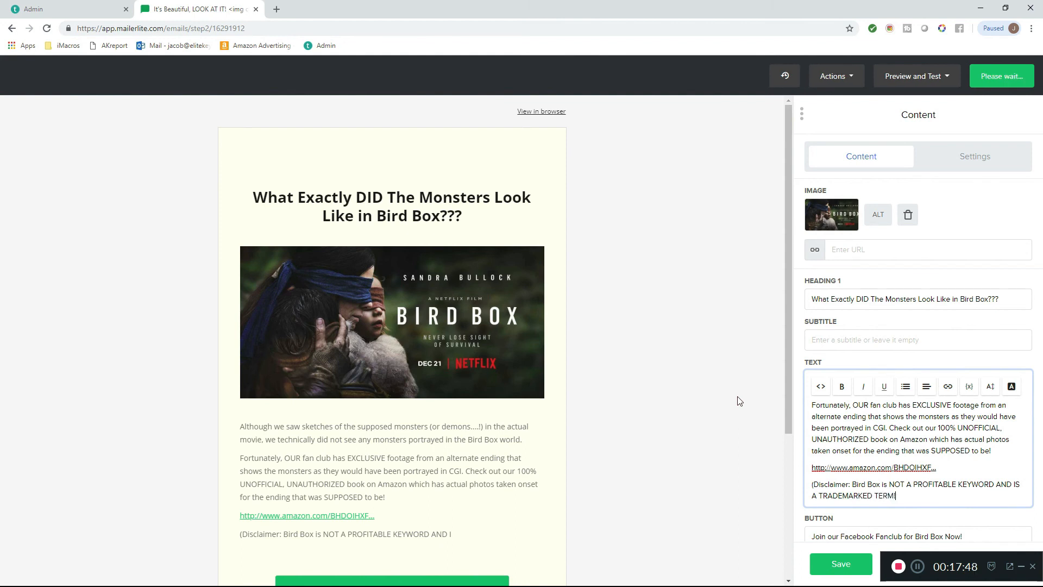
type(" DO NOT PUBLISH FOR IT!)")
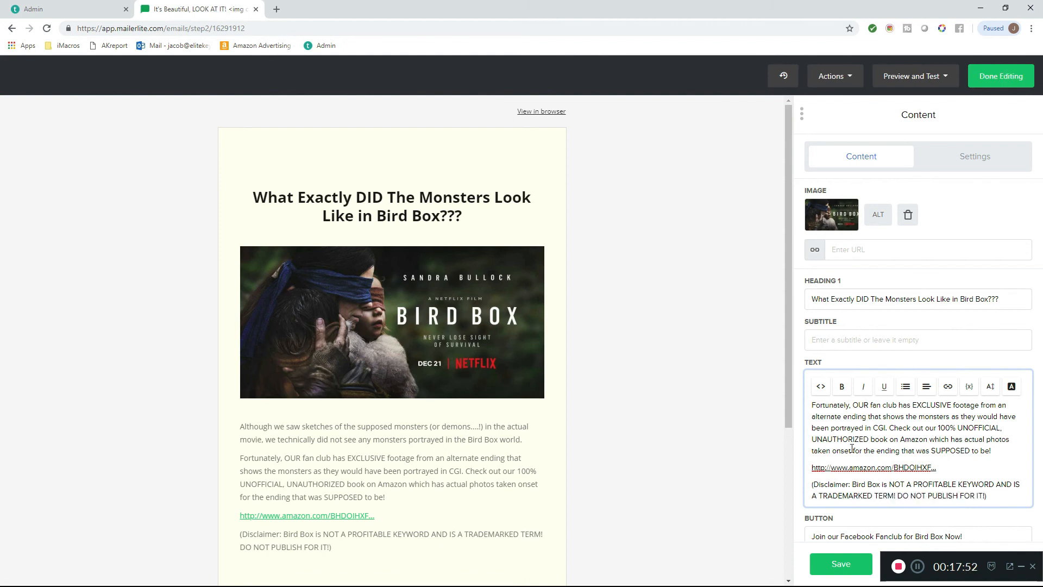
- Check the email's button text, button link field and footer, and finish editing the email
scroll(845, 495, "down", 3)
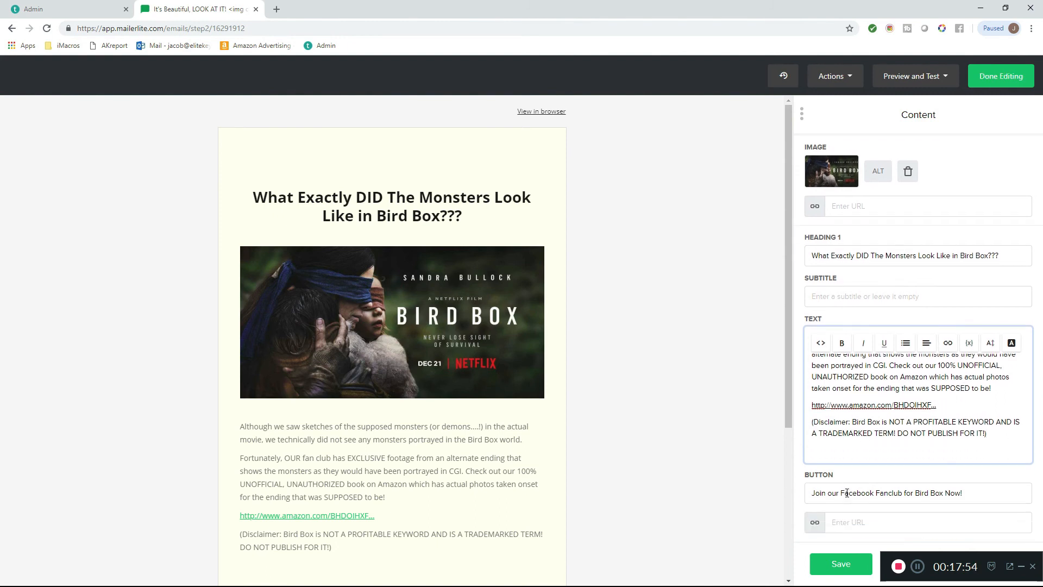
left_click(847, 492)
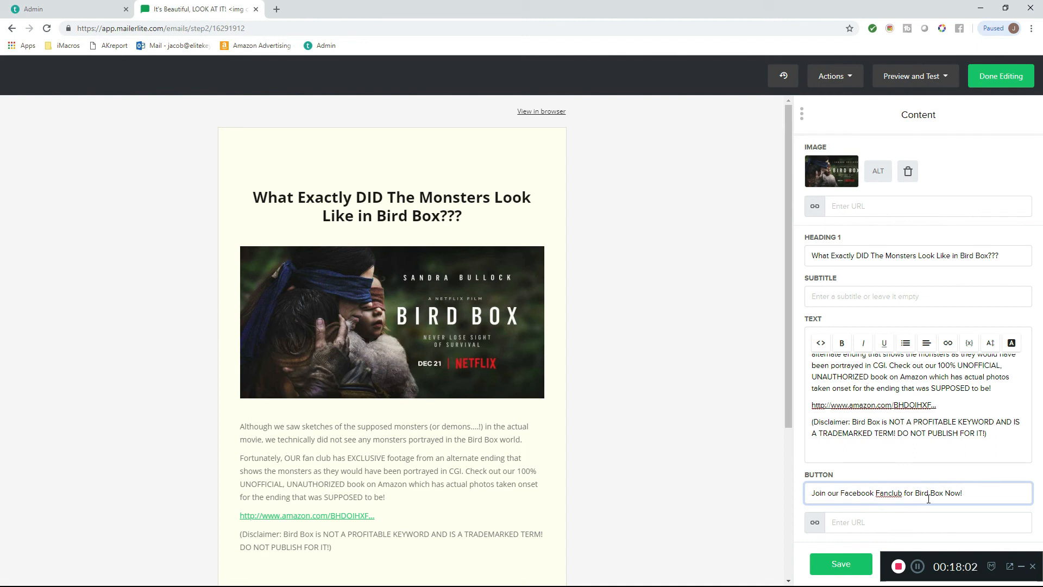
left_click(883, 527)
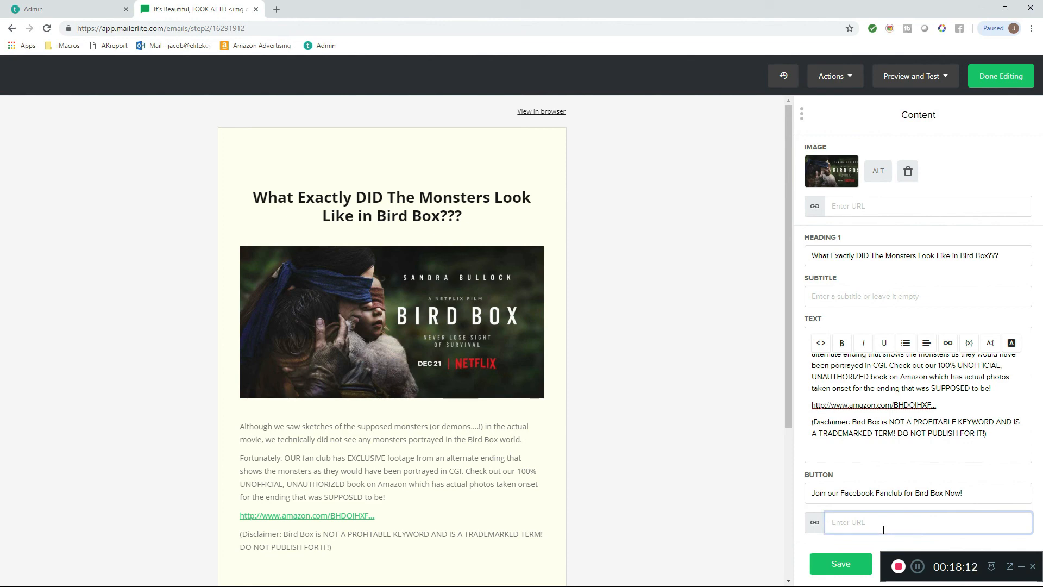
scroll(537, 445, "down", 4)
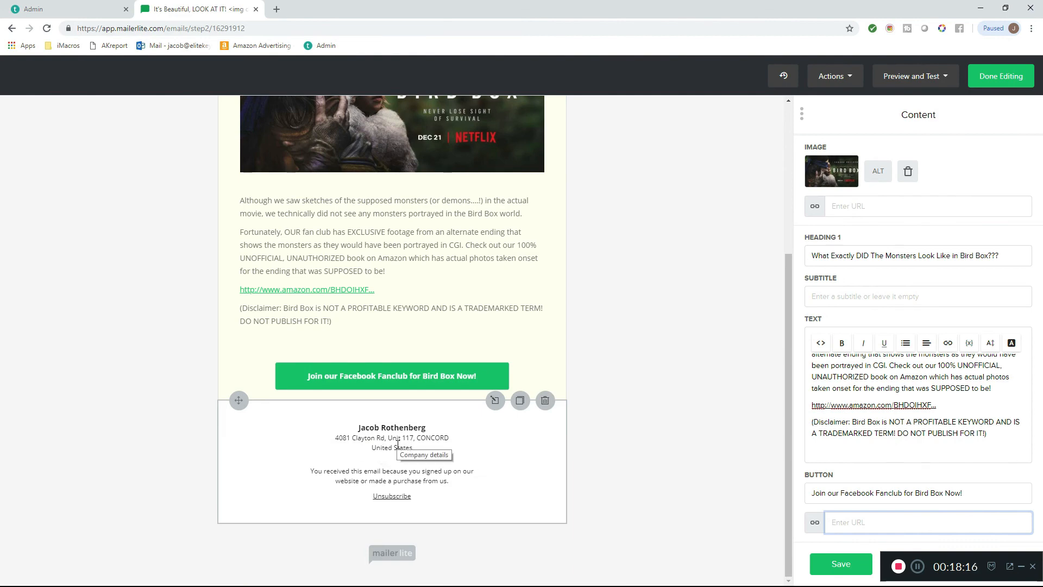
scroll(721, 419, "up", 4)
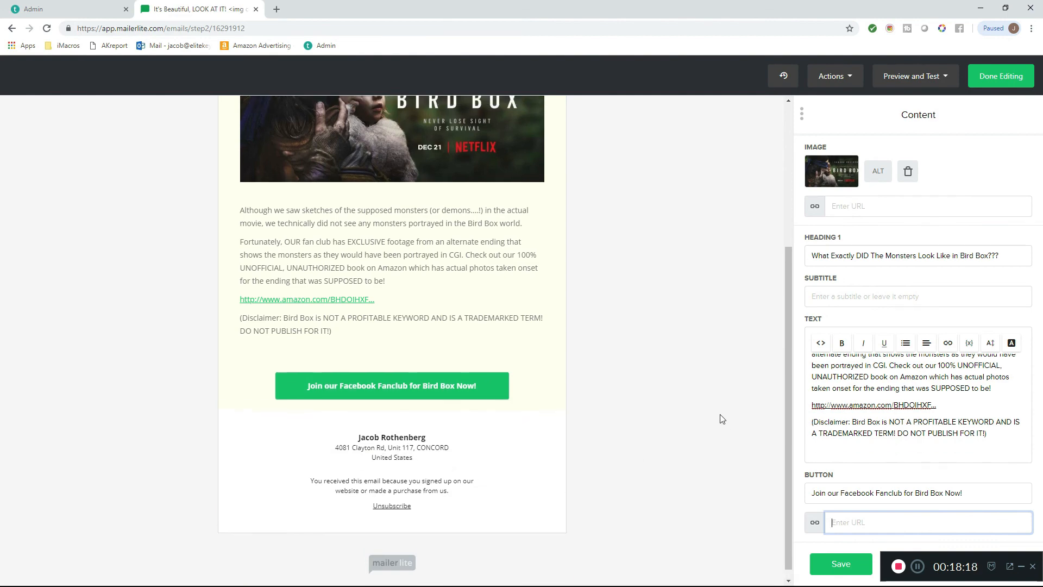
left_click(1008, 80)
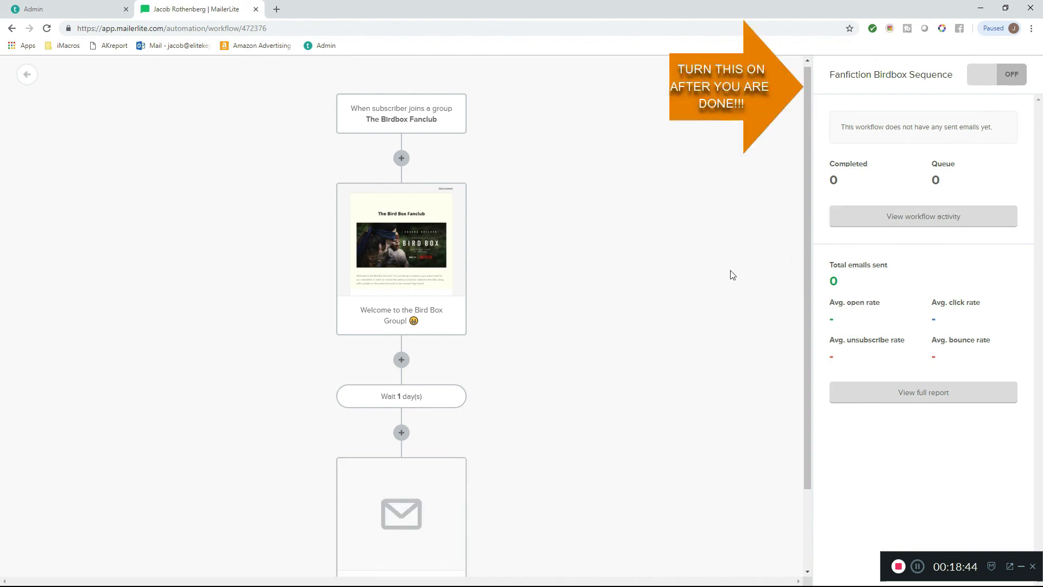
- Add a delay step after the "It's Beautiful, LOOK AT IT!" email and close its settings without entering a duration
scroll(730, 277, "down", 2)
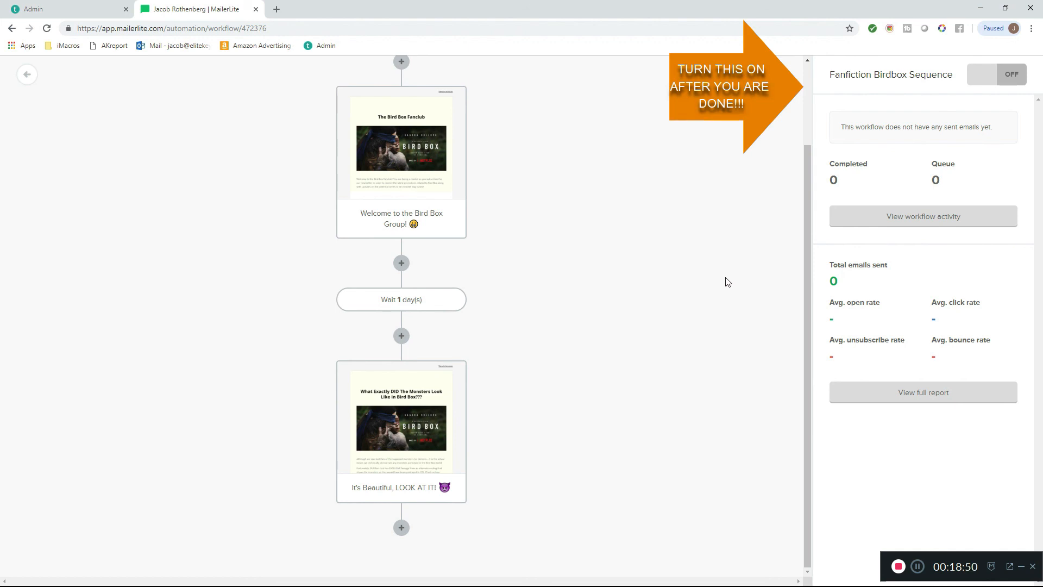
scroll(727, 281, "up", 2)
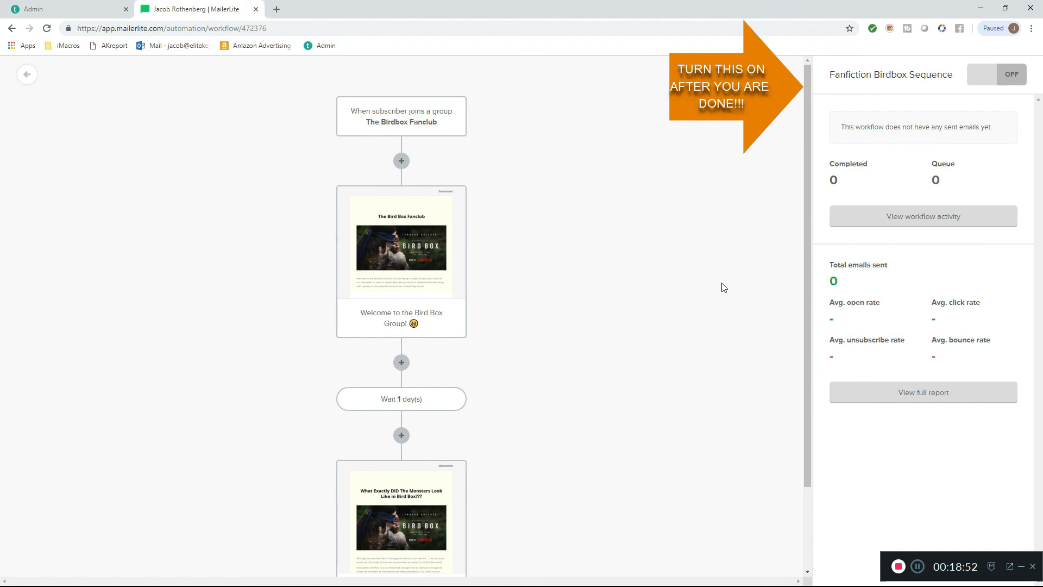
scroll(708, 297, "down", 2)
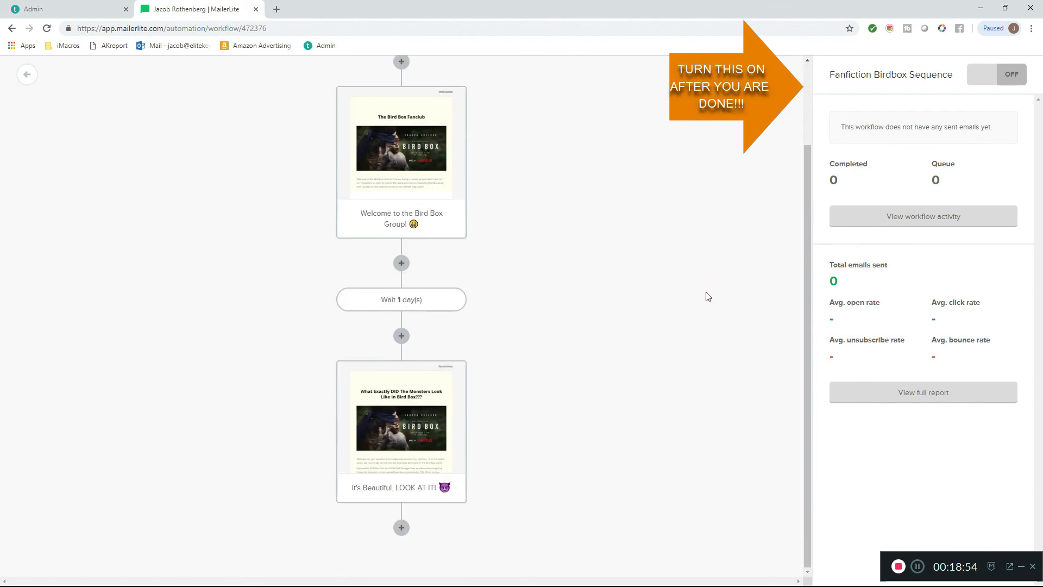
left_click(401, 527)
left_click(370, 481)
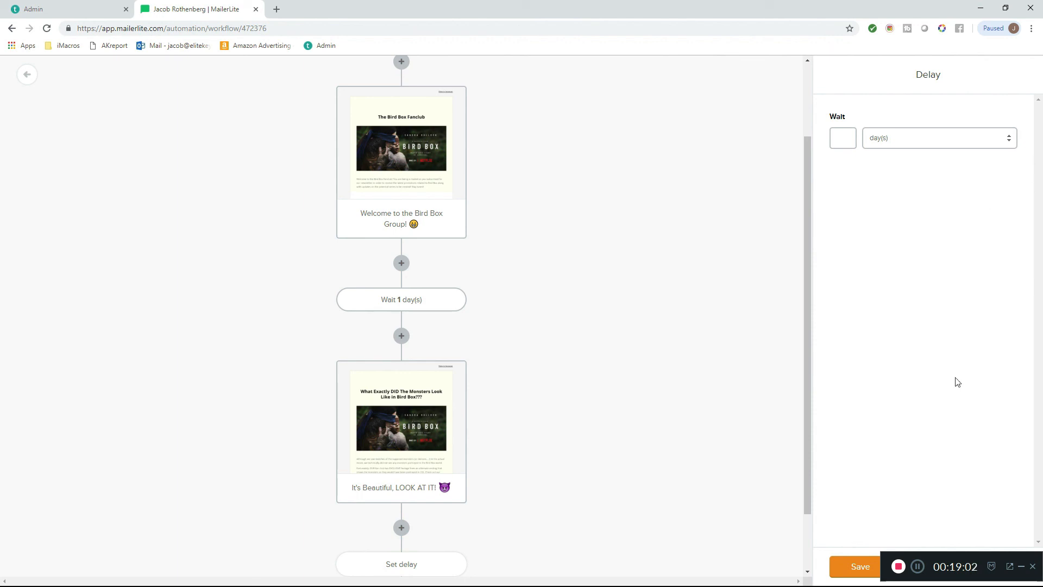
left_click_drag(1002, 559, 1016, 464)
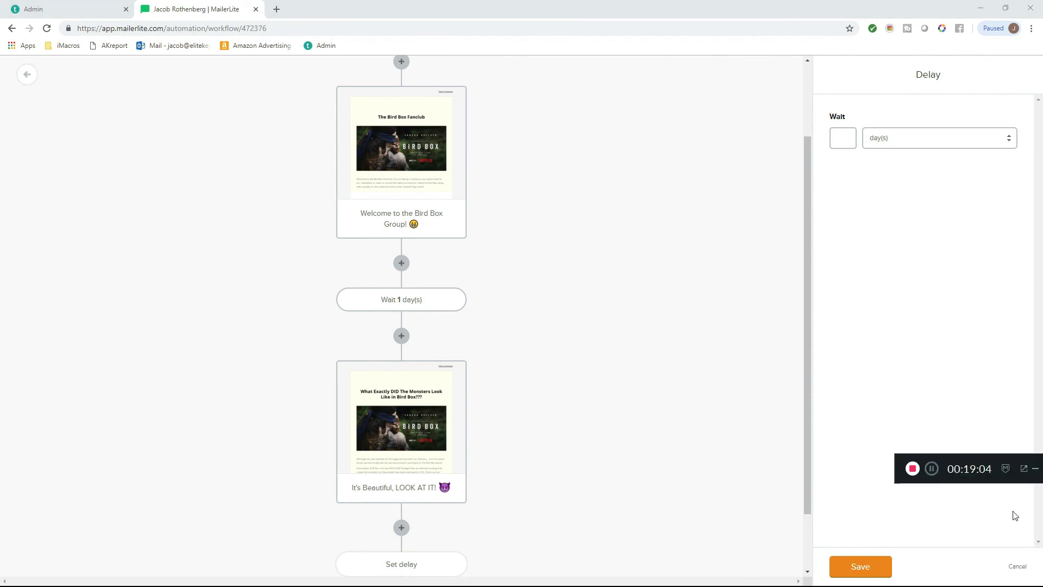
left_click(1017, 568)
left_click_drag(1002, 460, 974, 542)
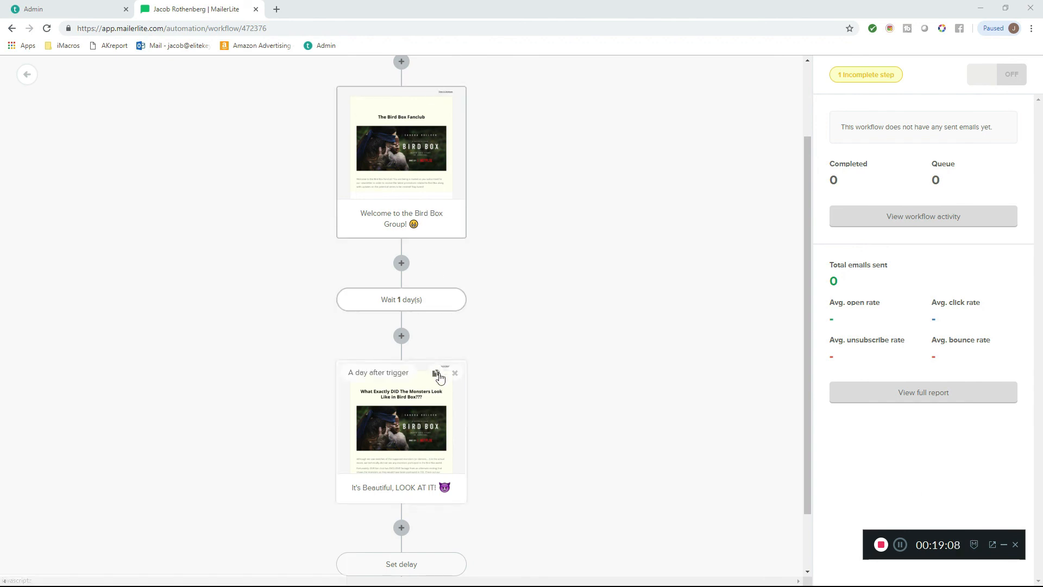
- Duplicate the "It's Beautiful, LOOK AT IT!" email and insert a delay step between the original and the copy
left_click(436, 375)
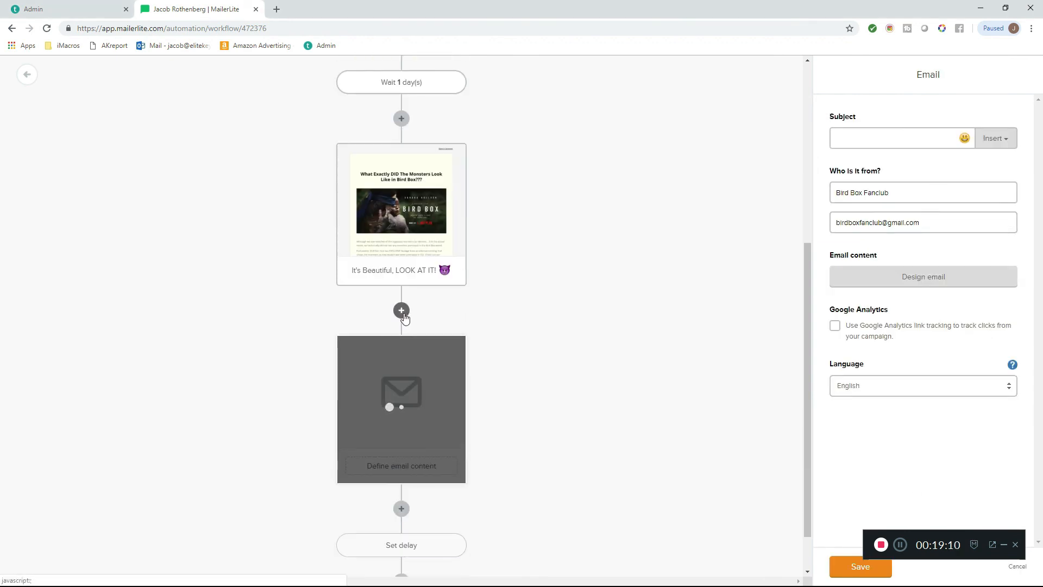
left_click(401, 310)
left_click(371, 253)
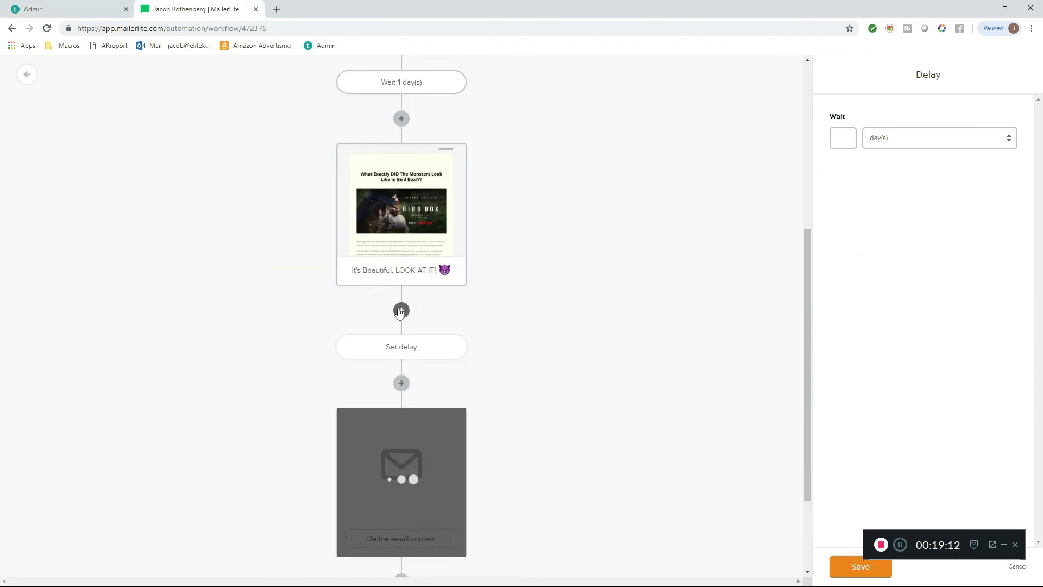
- Review the workflow's sequence of emails and delays, and open the settings of the duplicated "It's Beautiful, LOOK AT IT!" email
scroll(458, 282, "up", 3)
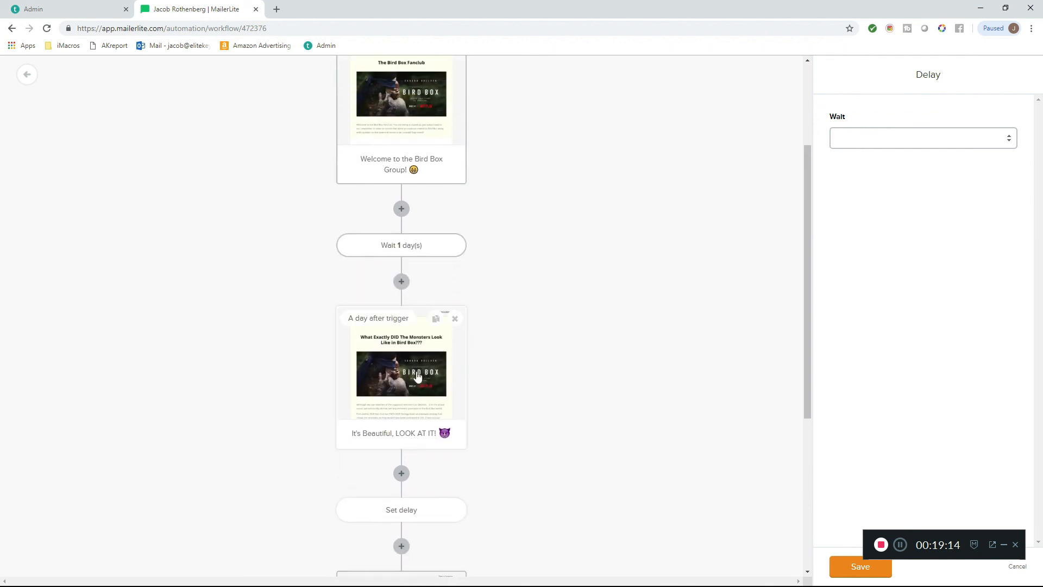
scroll(429, 174, "up", 1)
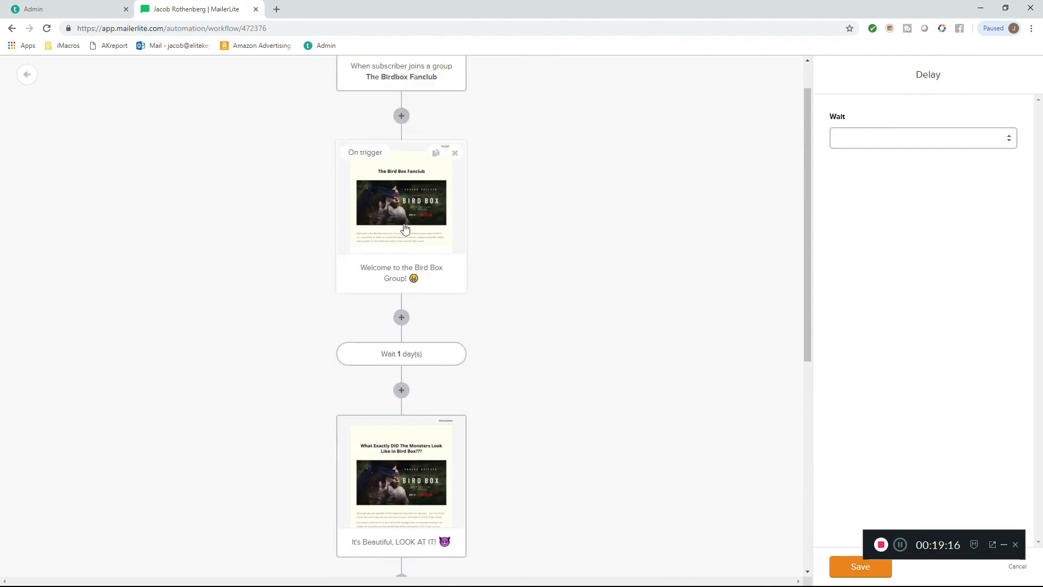
scroll(432, 194, "up", 1)
scroll(426, 208, "down", 4)
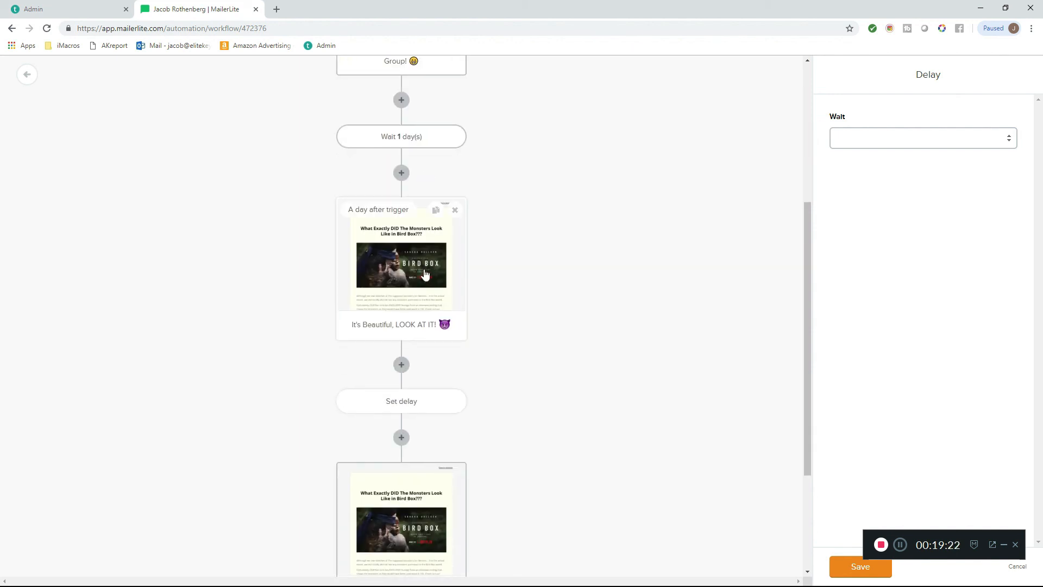
scroll(424, 274, "down", 3)
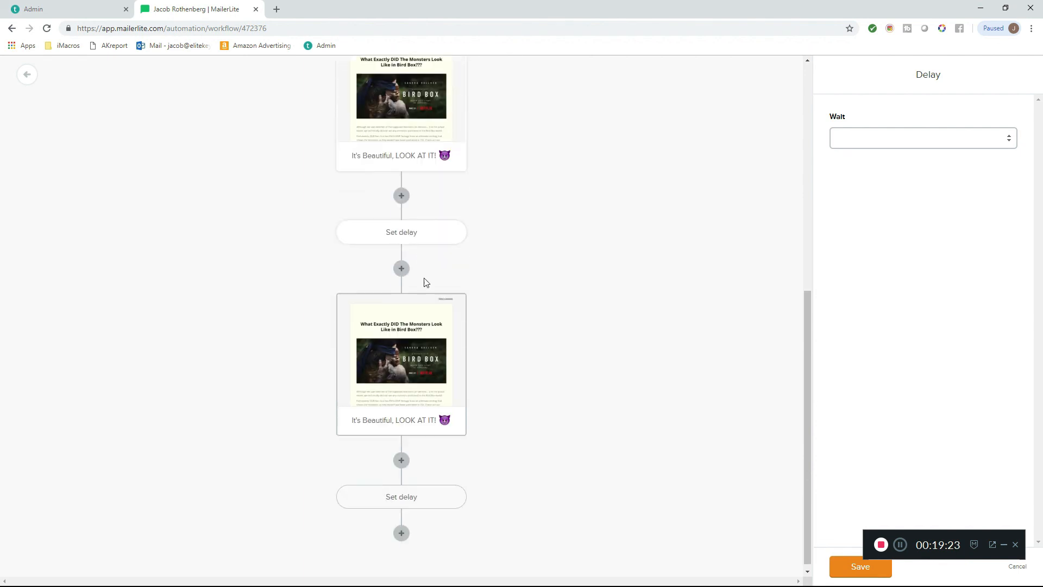
left_click(415, 350)
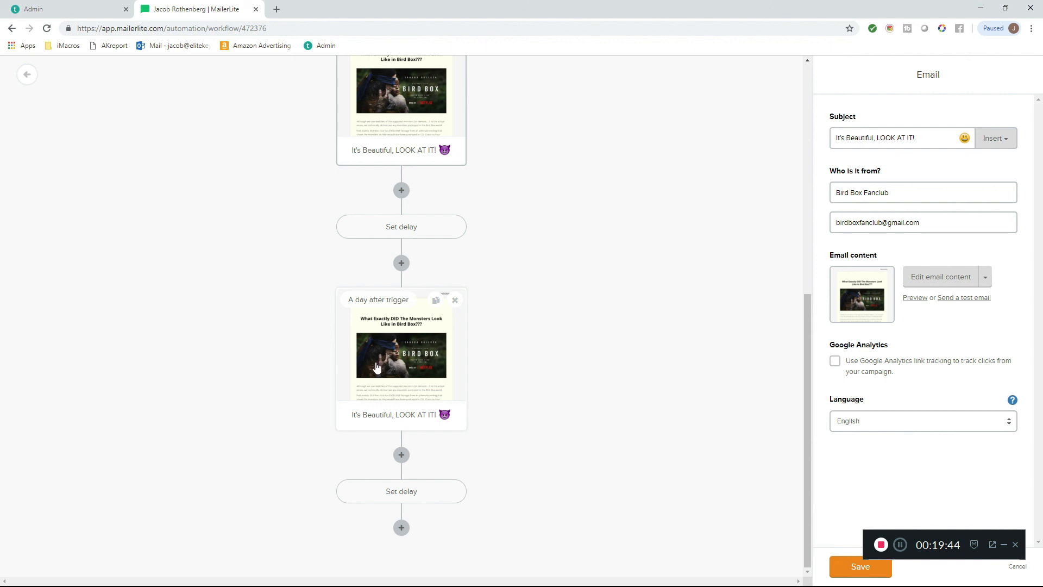
scroll(374, 369, "up", 8)
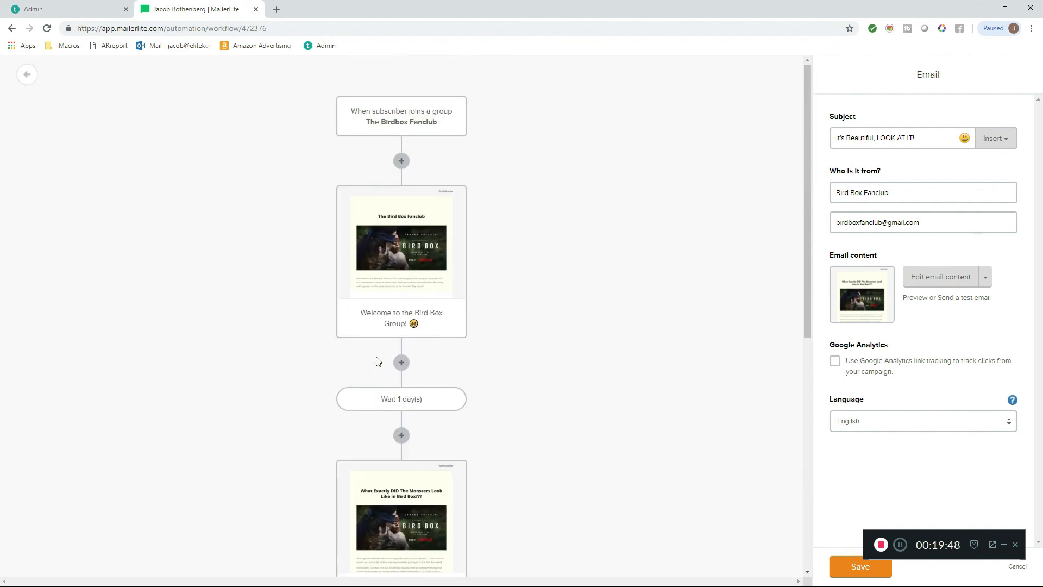
scroll(378, 362, "down", 8)
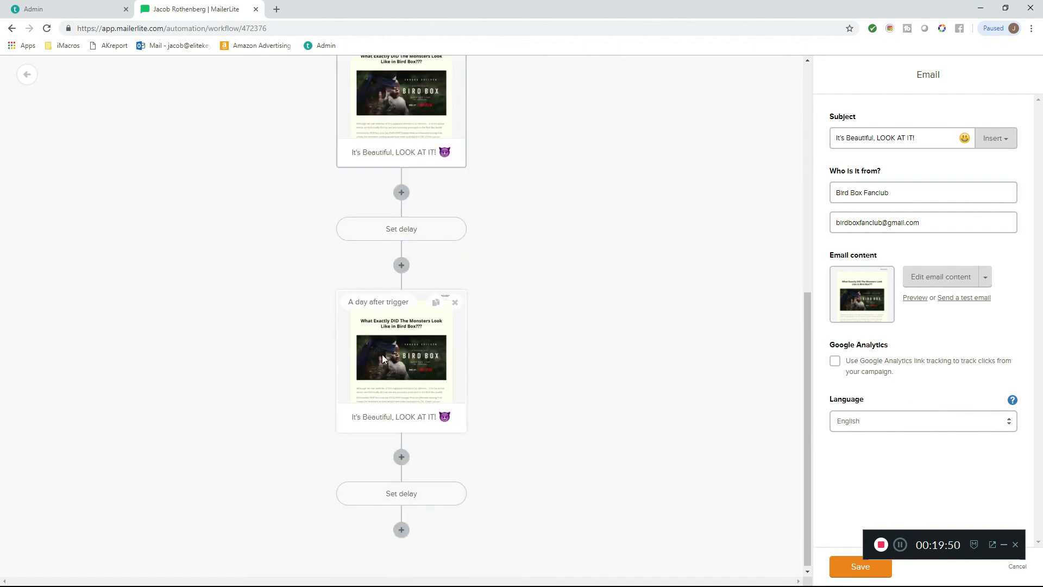